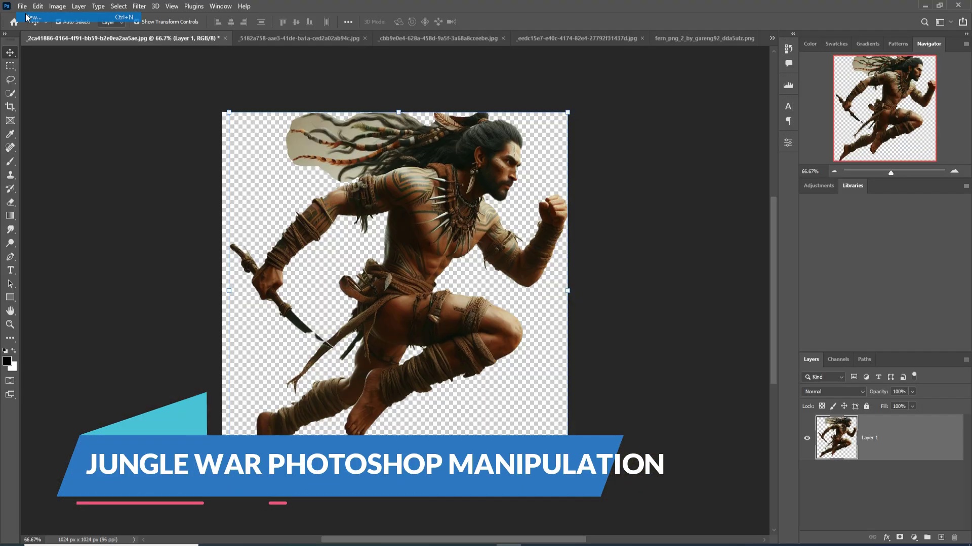
- Create a new 1280 x 720 px document at 300 ppi with a white background
{"action": "key", "text": "ctrl+n"}
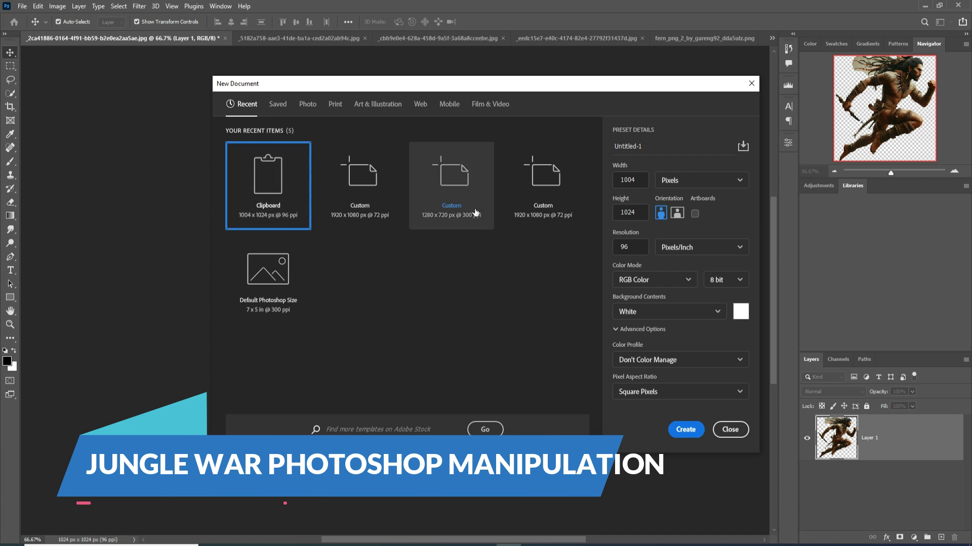
{"action": "left_click", "coordinate": [460, 185]}
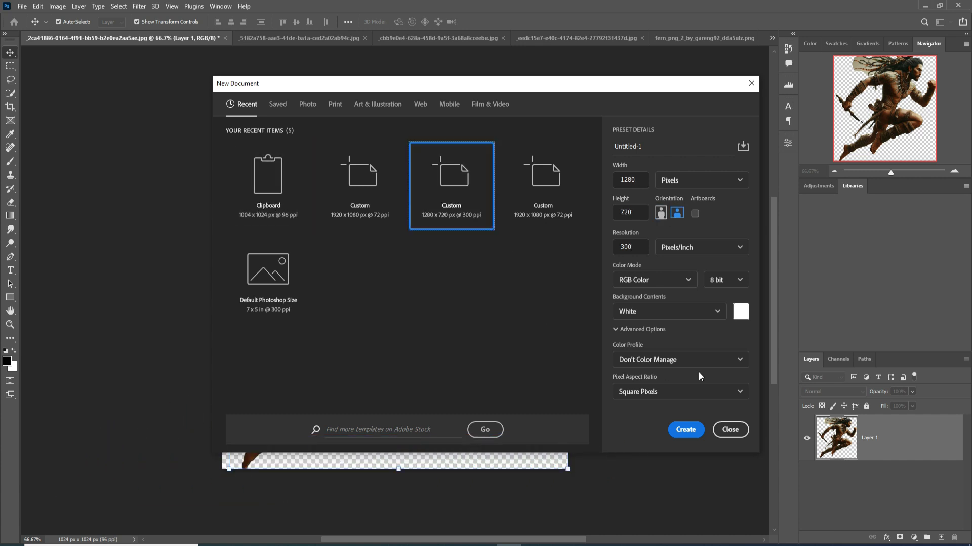
{"action": "left_click", "coordinate": [688, 433]}
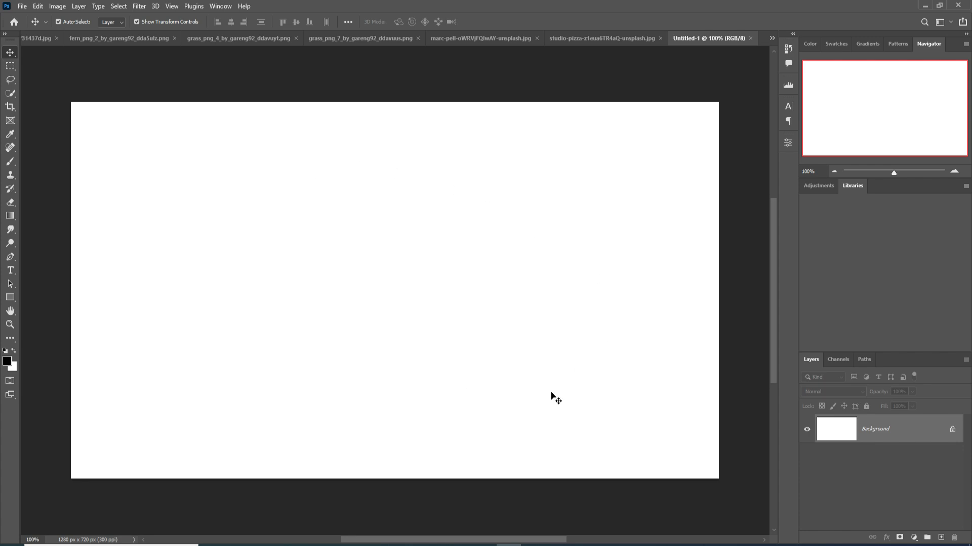
- In the studio-pizza meadow photo, select the lower grass area across the full image width with the Rectangular Marquee
{"action": "left_click", "coordinate": [215, 40]}
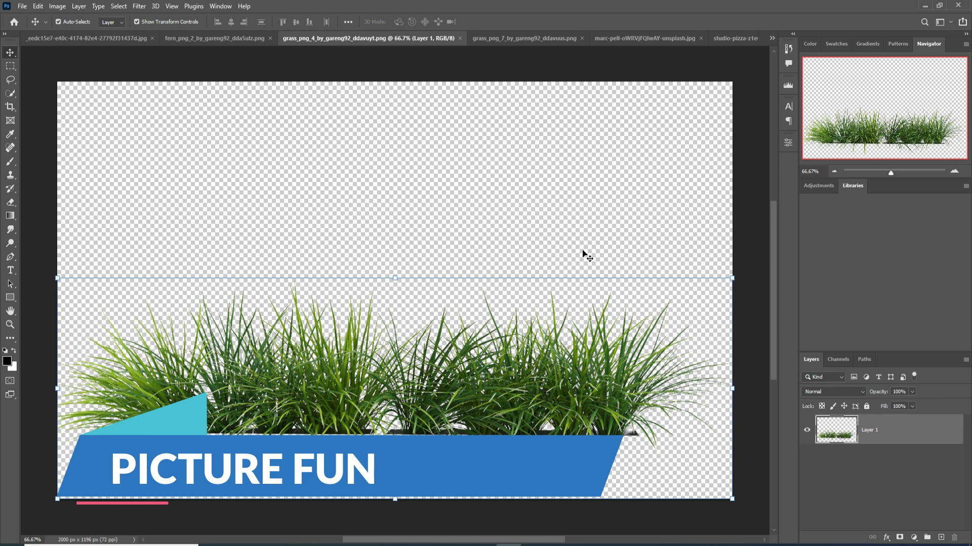
{"action": "left_click", "coordinate": [503, 38]}
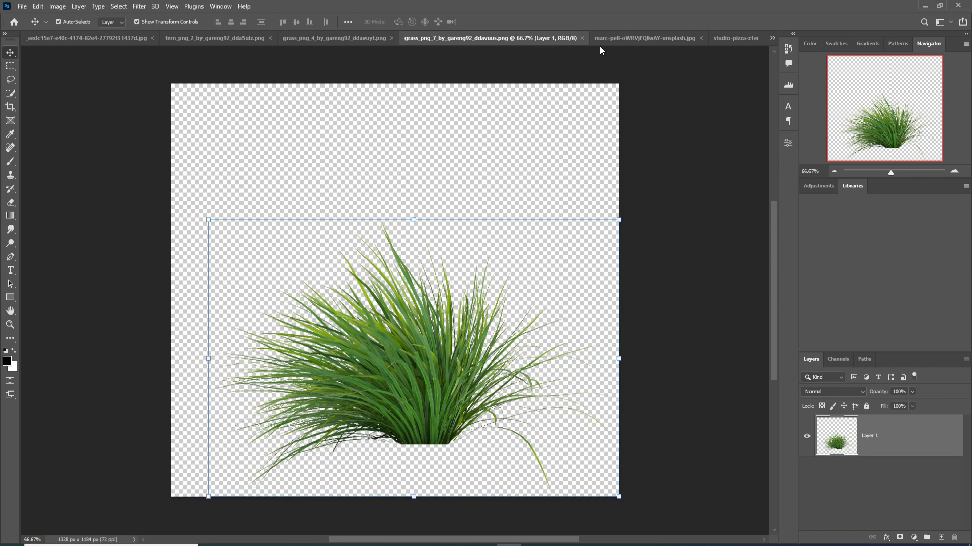
{"action": "left_click", "coordinate": [654, 35]}
{"action": "left_click", "coordinate": [716, 39]}
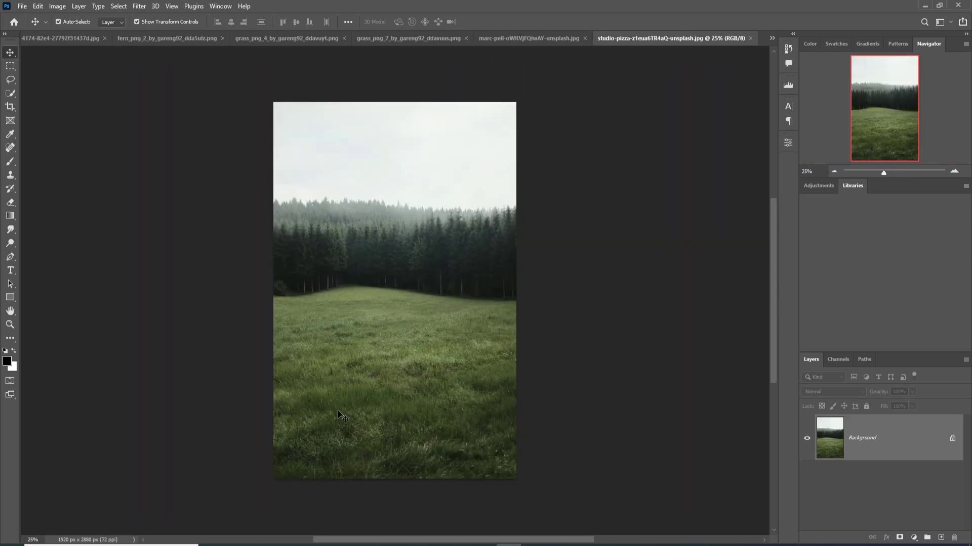
{"action": "left_click", "coordinate": [11, 67]}
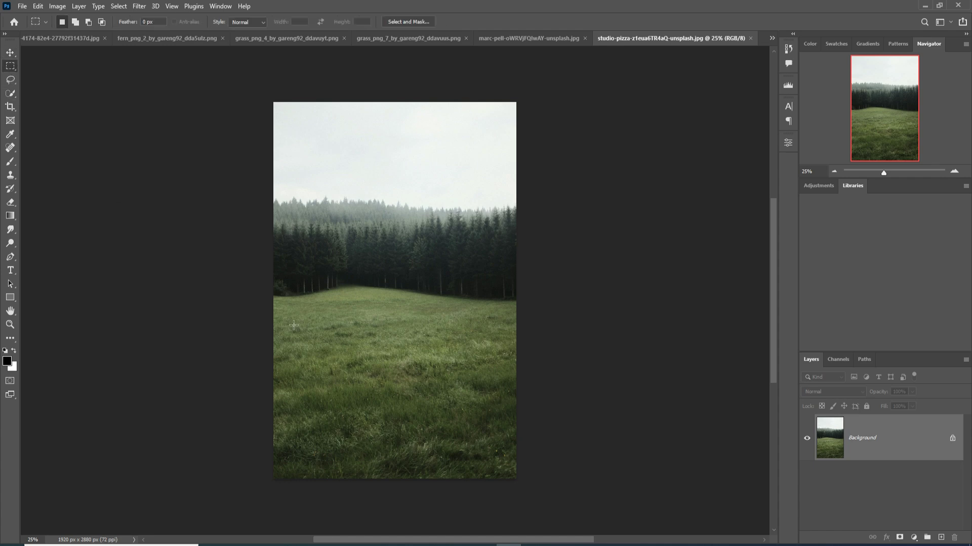
{"action": "left_click_drag", "start_coordinate": [281, 320], "coordinate": [600, 487]}
- Float the meadow photo, copy its selected grass into the Untitled-1 document, and minimize the photo's window
{"action": "left_click", "coordinate": [10, 52]}
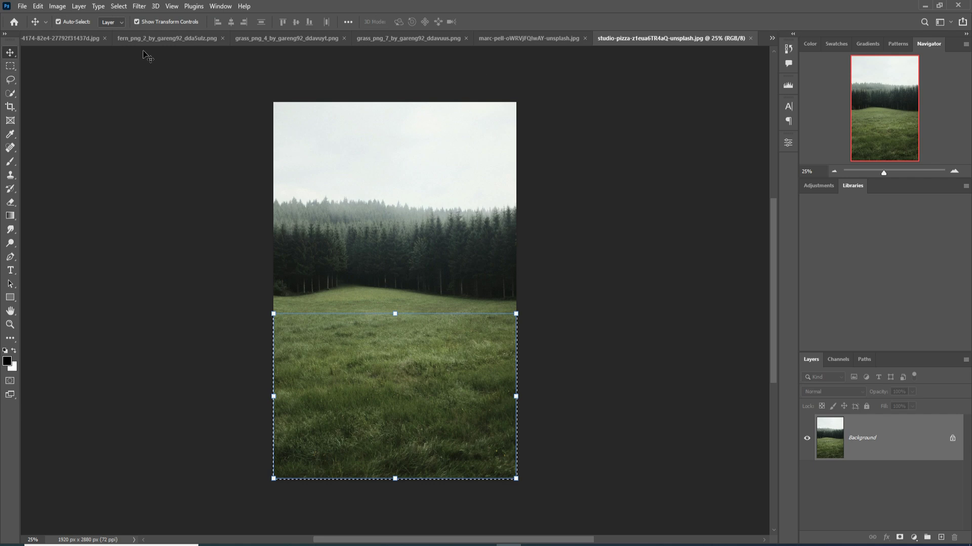
{"action": "left_click_drag", "start_coordinate": [672, 40], "coordinate": [676, 74]}
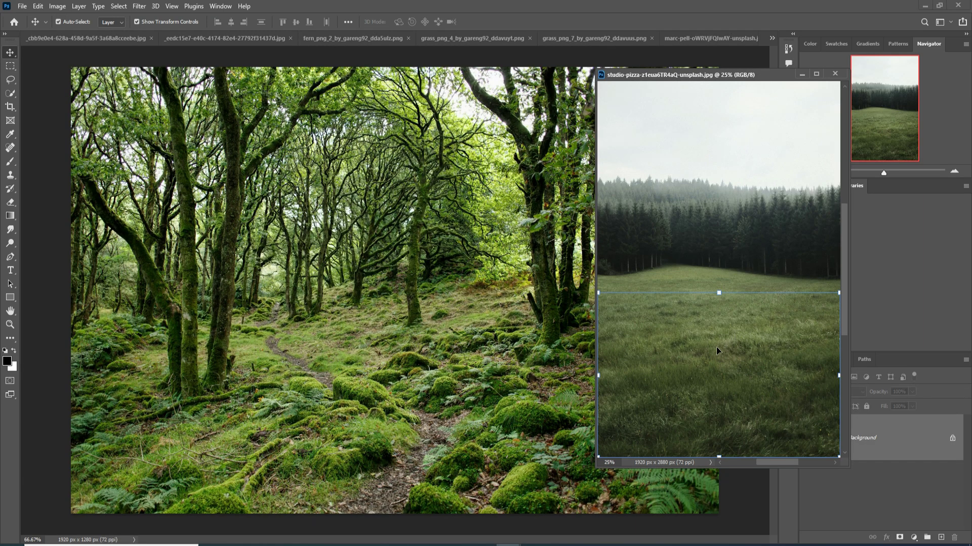
{"action": "mouse_move", "coordinate": [715, 347]}
{"action": "left_mouse_down"}
{"action": "mouse_move", "coordinate": [740, 357]}
{"action": "mouse_move", "coordinate": [481, 369]}
{"action": "mouse_move", "coordinate": [699, 348]}
{"action": "mouse_move", "coordinate": [714, 336]}
{"action": "left_mouse_up"}
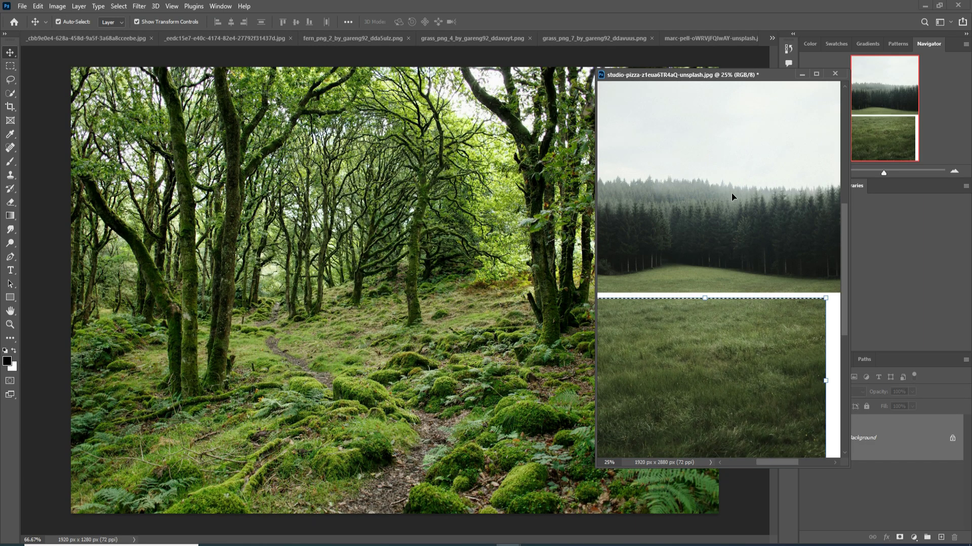
{"action": "left_click", "coordinate": [771, 38]}
{"action": "left_click", "coordinate": [800, 134]}
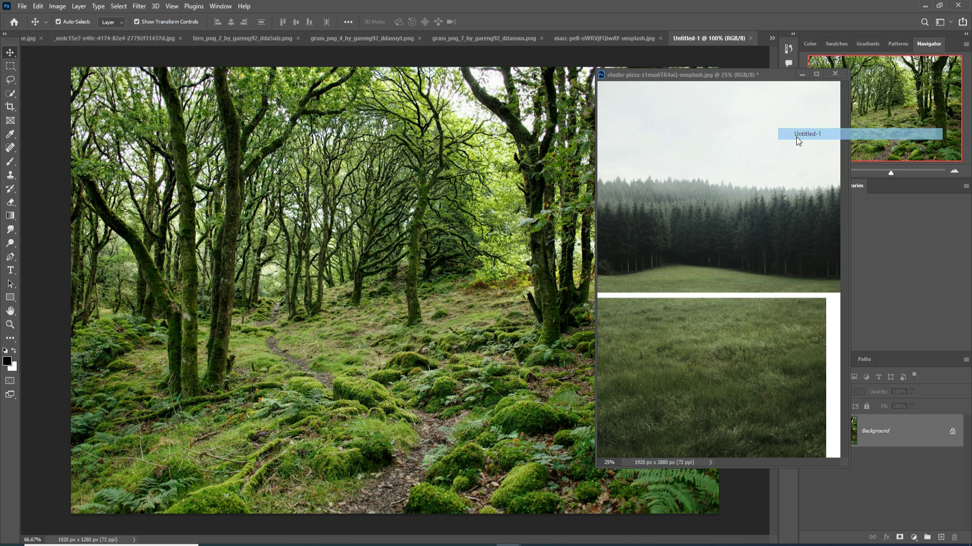
{"action": "left_click_drag", "start_coordinate": [738, 348], "coordinate": [514, 332]}
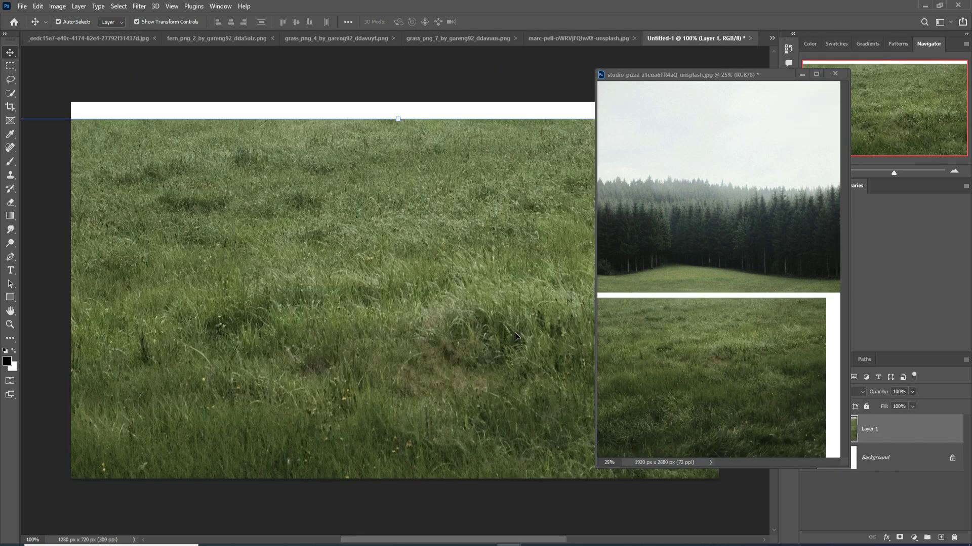
{"action": "left_click", "coordinate": [802, 74]}
- Transform the grass layer to 66.67% width and 23.85% height so it spans the canvas along the lower edge
{"action": "left_click_drag", "start_coordinate": [403, 181], "coordinate": [414, 313]}
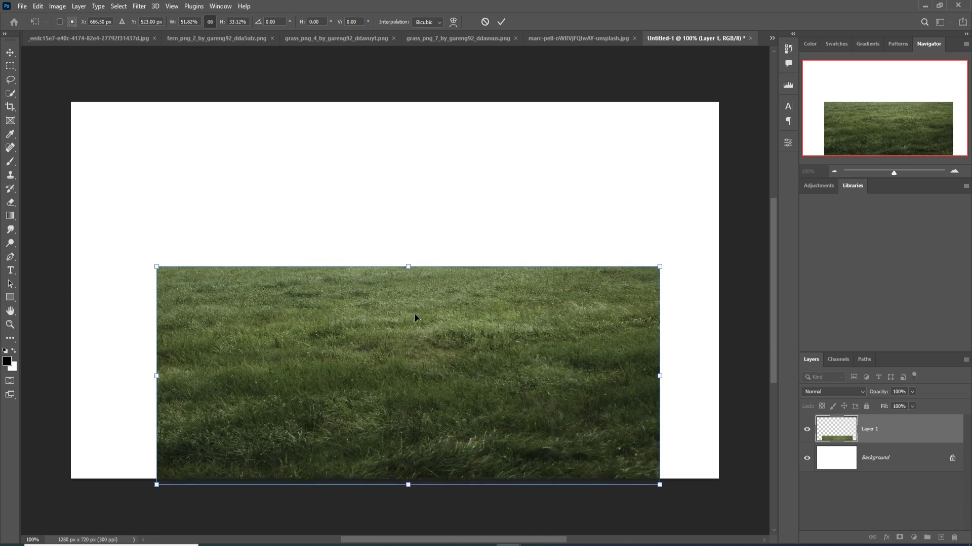
{"action": "left_click_drag", "start_coordinate": [408, 269], "coordinate": [408, 325]}
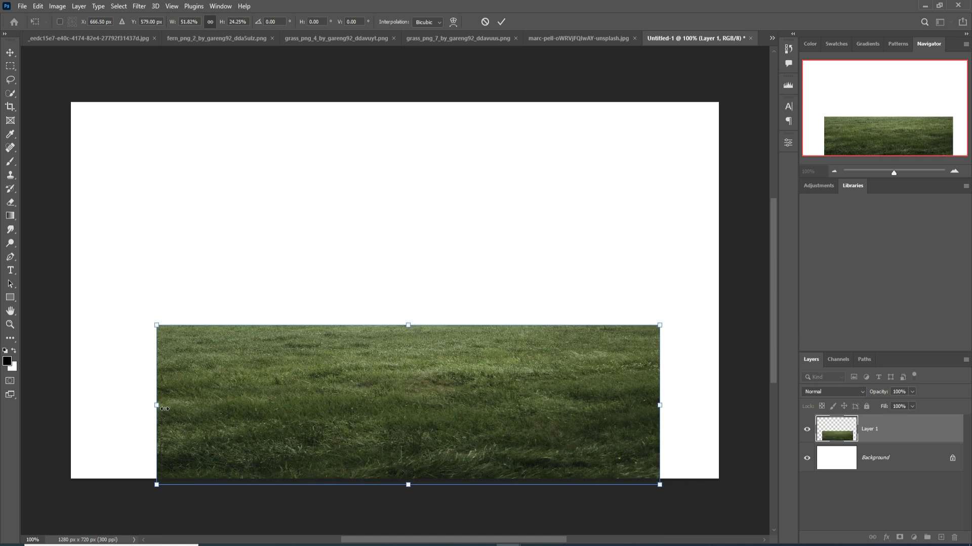
{"action": "left_click_drag", "start_coordinate": [164, 409], "coordinate": [78, 411]}
{"action": "left_click_drag", "start_coordinate": [661, 409], "coordinate": [719, 408]}
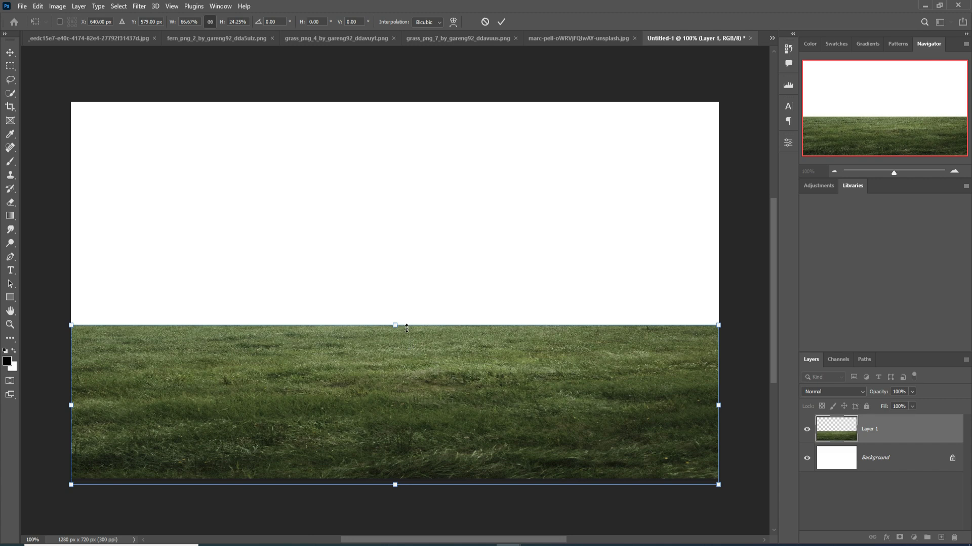
{"action": "mouse_move", "coordinate": [400, 331]}
{"action": "left_mouse_down"}
{"action": "mouse_move", "coordinate": [400, 364]}
{"action": "mouse_move", "coordinate": [400, 333]}
{"action": "left_mouse_up"}
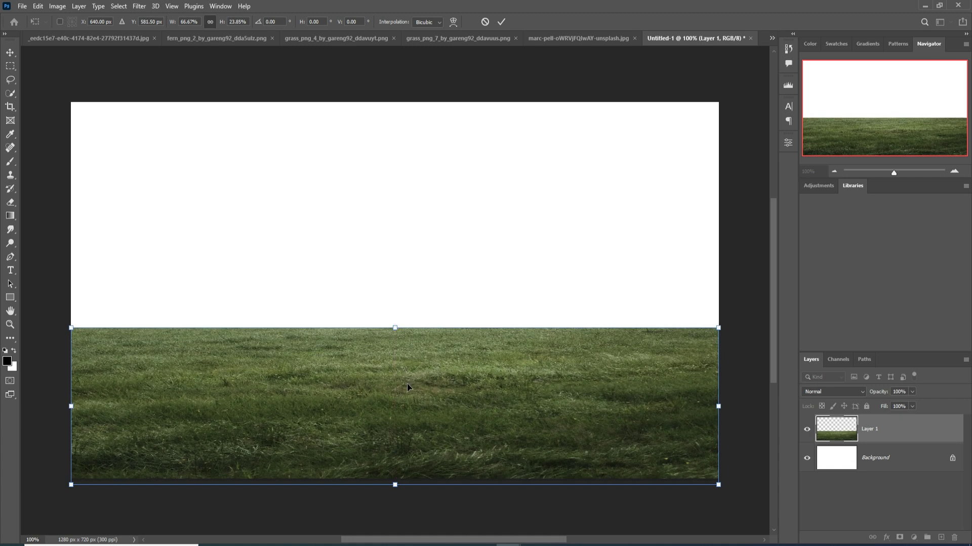
{"action": "left_click", "coordinate": [501, 22]}
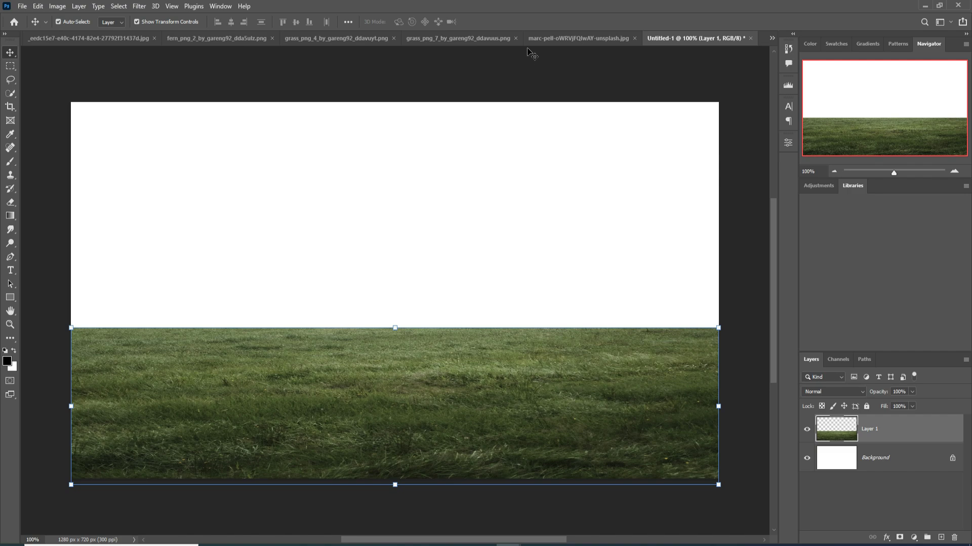
- Copy the marc-pell forest photo into the Untitled-1 document as a new layer and minimize the photo's window
{"action": "left_click", "coordinate": [570, 39]}
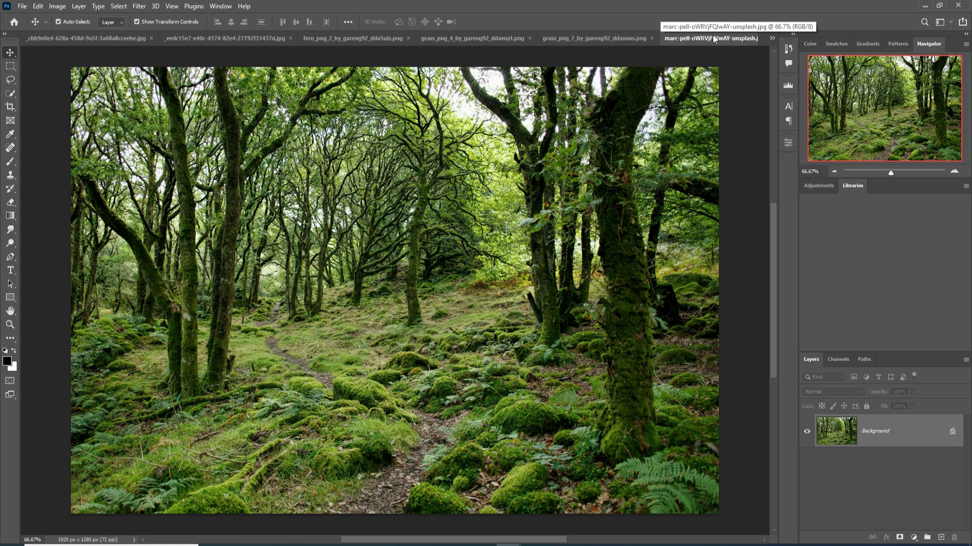
{"action": "left_click_drag", "start_coordinate": [713, 36], "coordinate": [714, 63]}
{"action": "left_click_drag", "start_coordinate": [807, 210], "coordinate": [530, 186]}
{"action": "left_click_drag", "start_coordinate": [843, 66], "coordinate": [314, 188]}
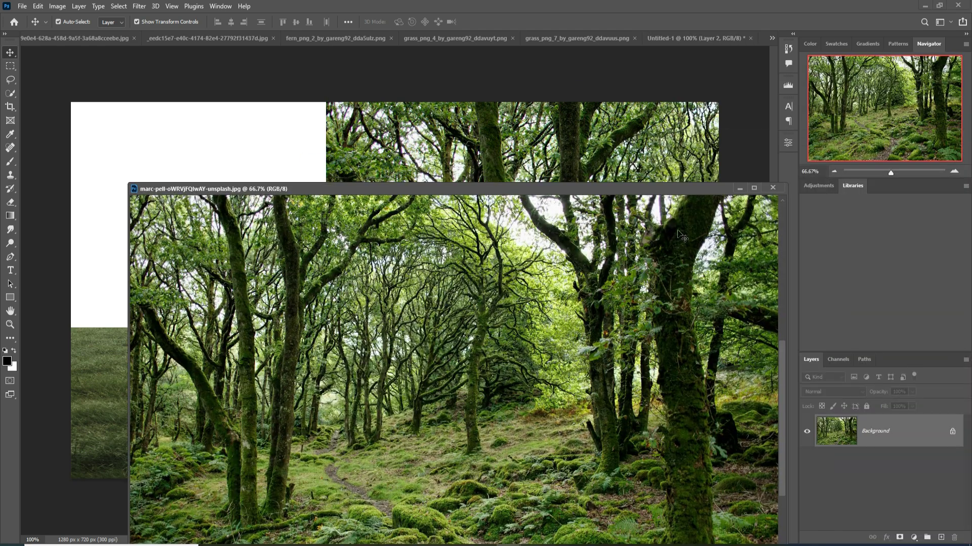
{"action": "left_click", "coordinate": [739, 188]}
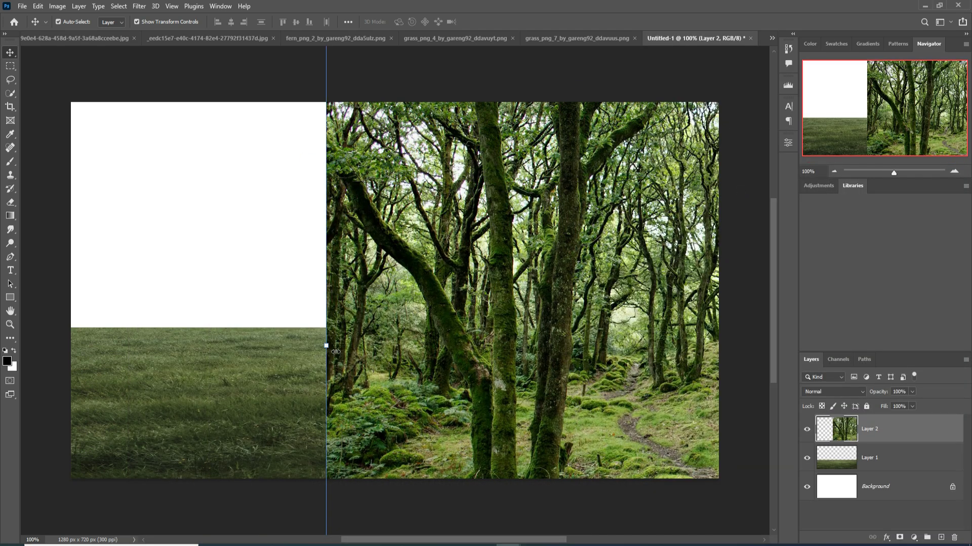
- Transform the forest layer to 66.72% width and 65.08% height, covering the canvas except a grass strip along the lower edge
{"action": "left_click_drag", "start_coordinate": [335, 352], "coordinate": [666, 336]}
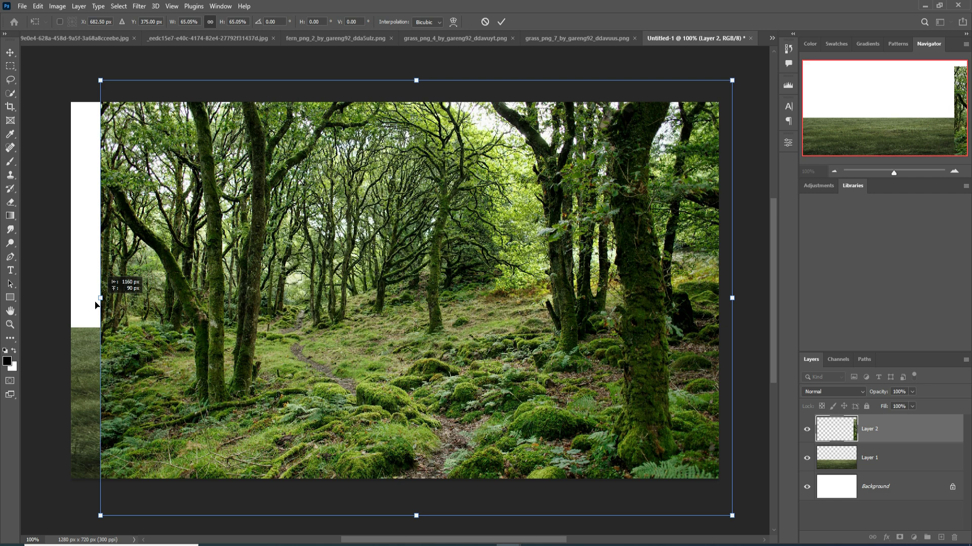
{"action": "left_click_drag", "start_coordinate": [123, 306], "coordinate": [81, 306]}
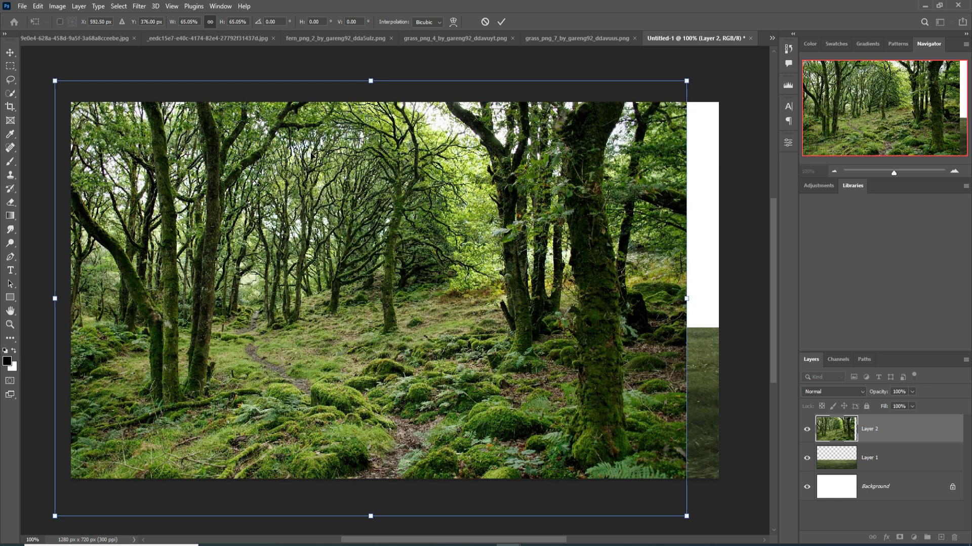
{"action": "left_click_drag", "start_coordinate": [664, 305], "coordinate": [654, 248]}
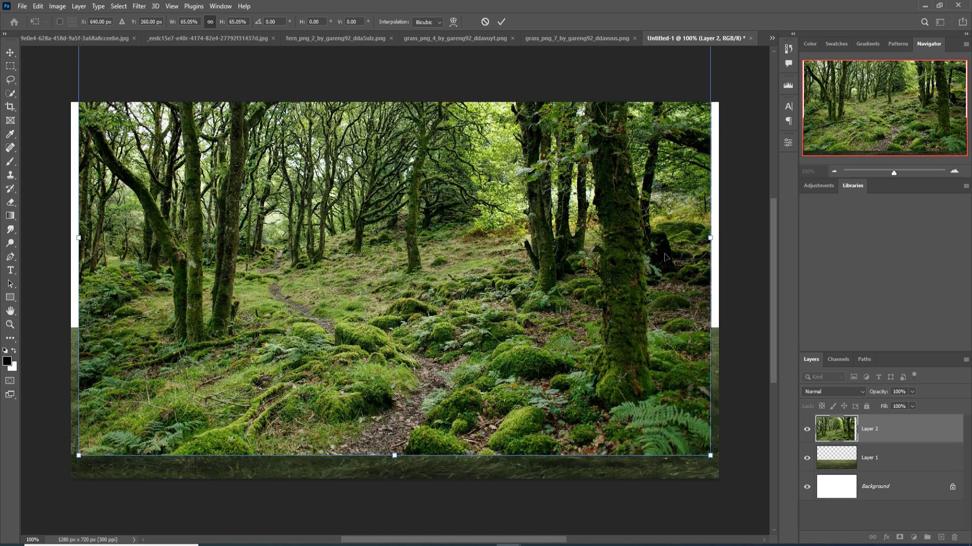
{"action": "left_click_drag", "start_coordinate": [711, 238], "coordinate": [719, 238]}
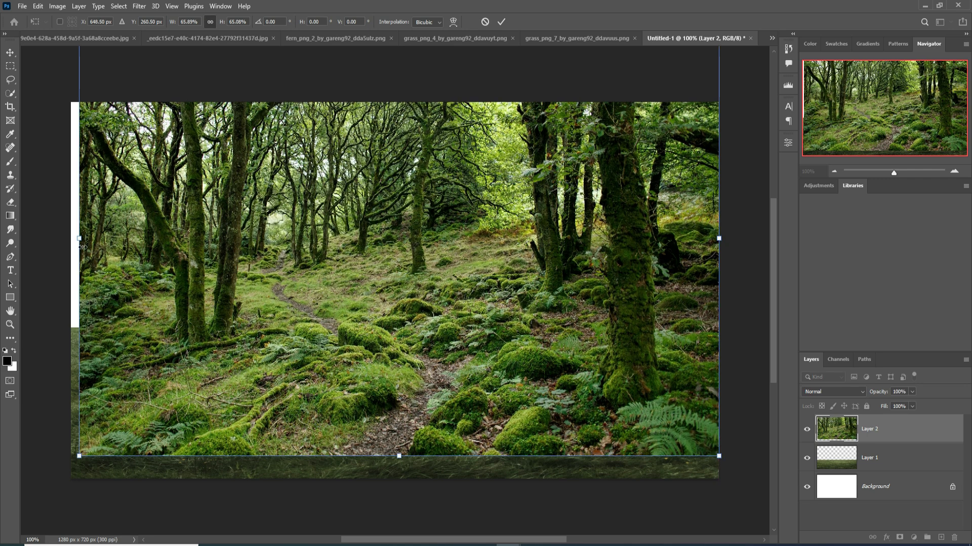
{"action": "left_click_drag", "start_coordinate": [81, 247], "coordinate": [72, 246]}
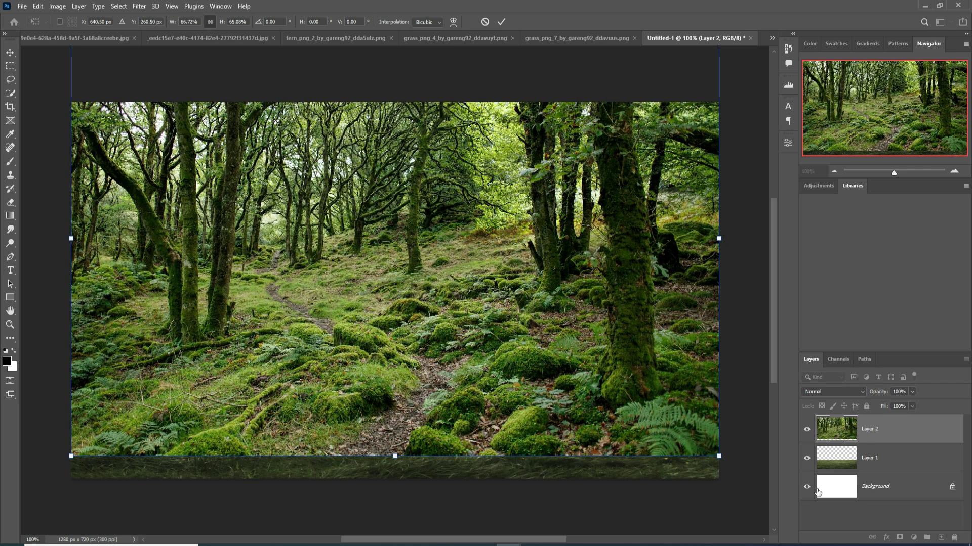
{"action": "key", "text": "Return"}
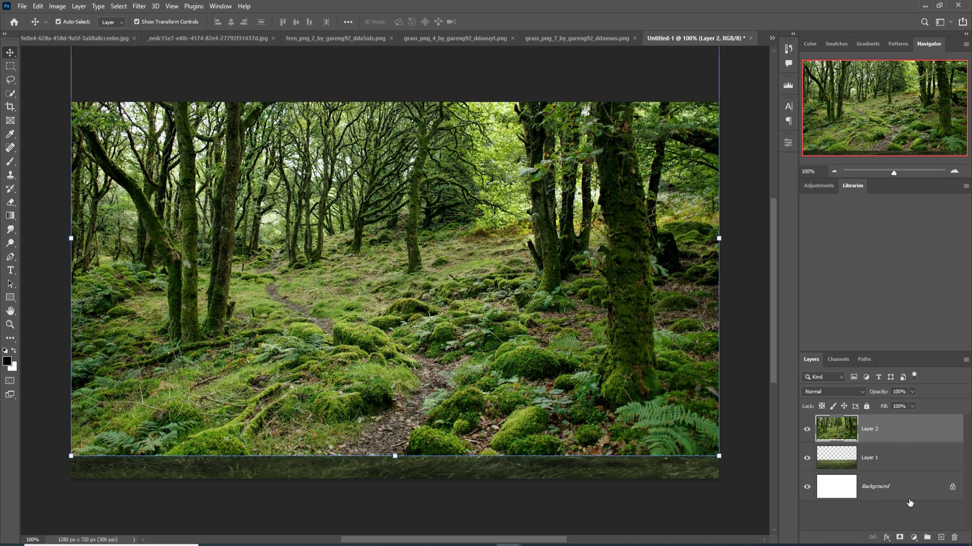
- Add a layer mask to the forest layer and raise the Brush tool's opacity
{"action": "left_click", "coordinate": [901, 538]}
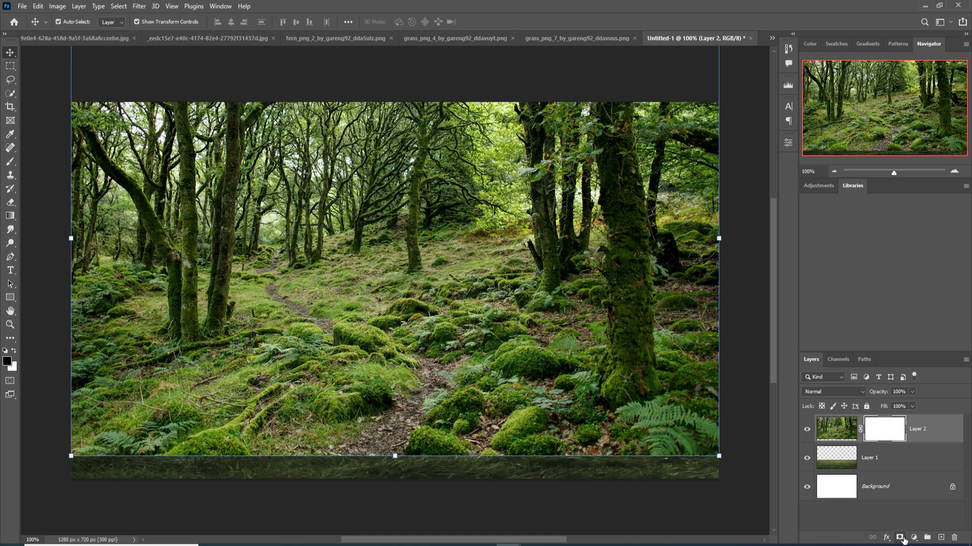
{"action": "left_click", "coordinate": [10, 161]}
{"action": "left_click", "coordinate": [232, 22]}
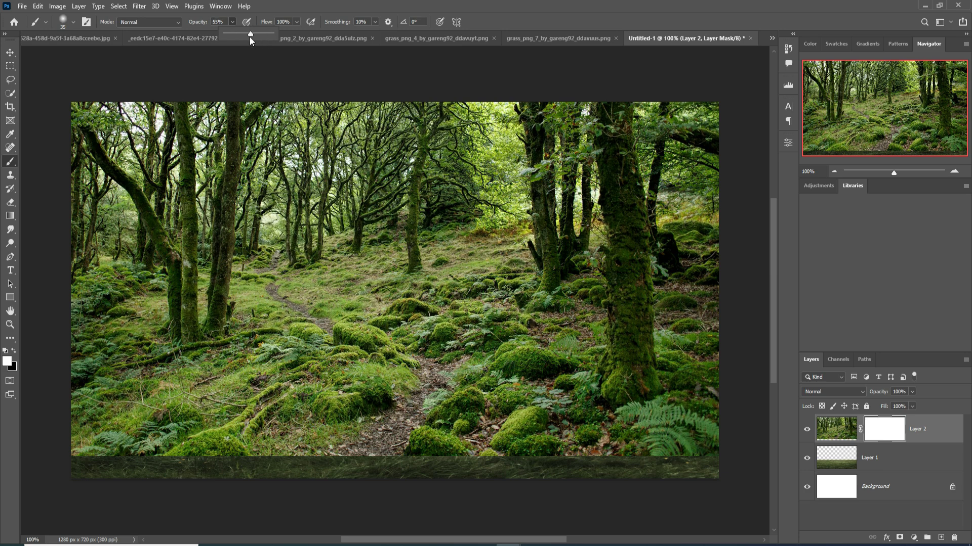
{"action": "left_click_drag", "start_coordinate": [255, 36], "coordinate": [273, 35]}
- Paint black along the forest mask's lower part with a 250 px brush, softening with 33% opacity strokes, to blend it into the grass
{"action": "left_click", "coordinate": [402, 458]}
{"action": "key", "text": "bracketright"}
{"action": "key", "text": "bracketright"}
{"action": "key", "text": "bracketright"}
{"action": "key", "text": "bracketright"}
{"action": "key", "text": "bracketright"}
{"action": "key", "text": "bracketright"}
{"action": "key", "text": "bracketright"}
{"action": "key", "text": "bracketright"}
{"action": "key", "text": "bracketright"}
{"action": "key", "text": "bracketright"}
{"action": "key", "text": "bracketright"}
{"action": "key", "text": "bracketright"}
{"action": "key", "text": "bracketright"}
{"action": "key", "text": "bracketright"}
{"action": "left_click_drag", "start_coordinate": [130, 506], "coordinate": [718, 504]}
{"action": "mouse_move", "coordinate": [533, 529]}
{"action": "left_mouse_down"}
{"action": "mouse_move", "coordinate": [58, 512]}
{"action": "mouse_move", "coordinate": [592, 505]}
{"action": "left_mouse_up"}
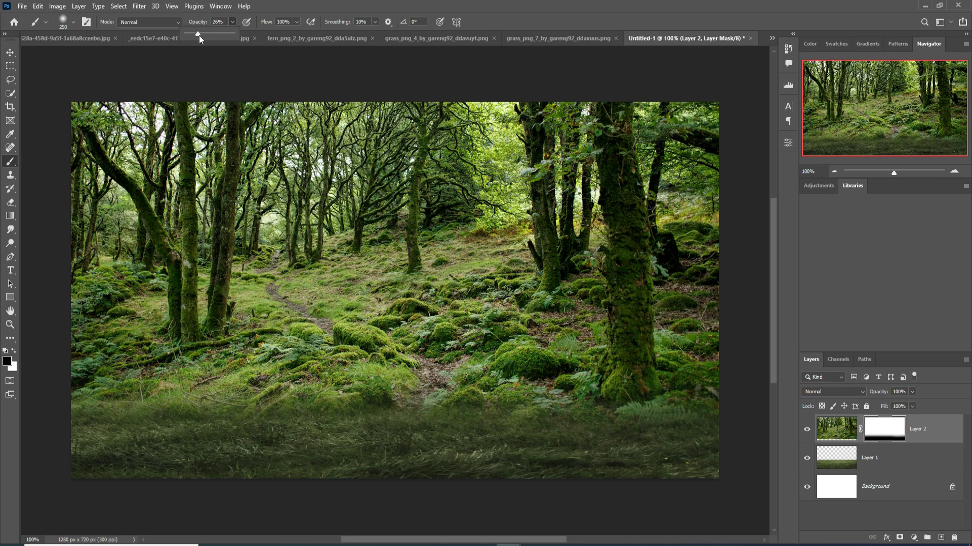
{"action": "left_click_drag", "start_coordinate": [201, 36], "coordinate": [203, 35]}
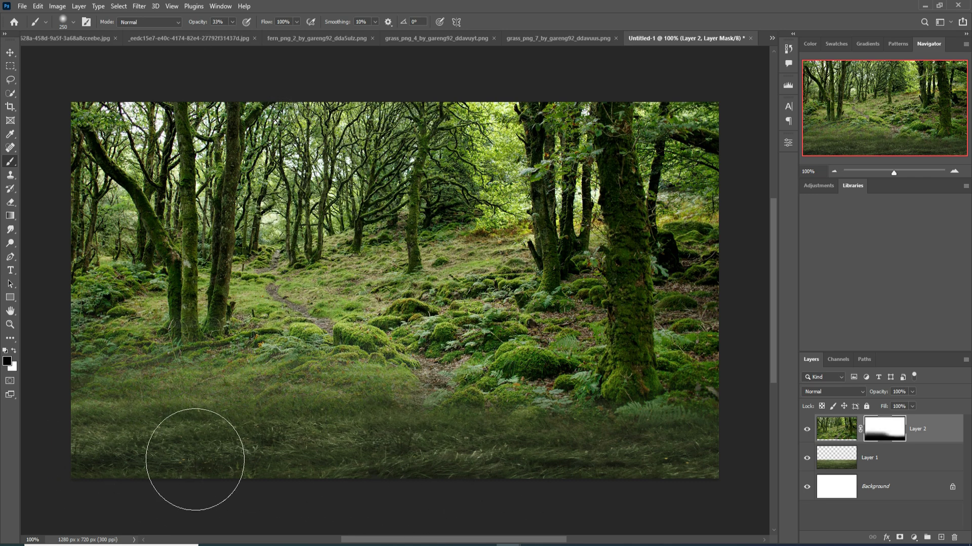
{"action": "left_click_drag", "start_coordinate": [196, 457], "coordinate": [683, 468]}
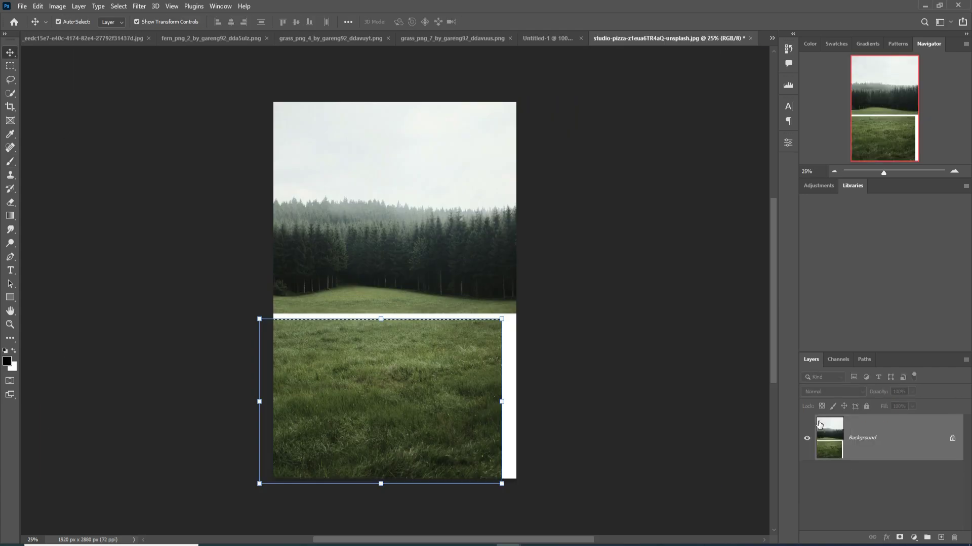
- In the studio-pizza meadow photo, clear the old selection and select the treeline with its grass strip using Quick Selection
{"action": "left_click", "coordinate": [119, 6]}
{"action": "left_click", "coordinate": [127, 25]}
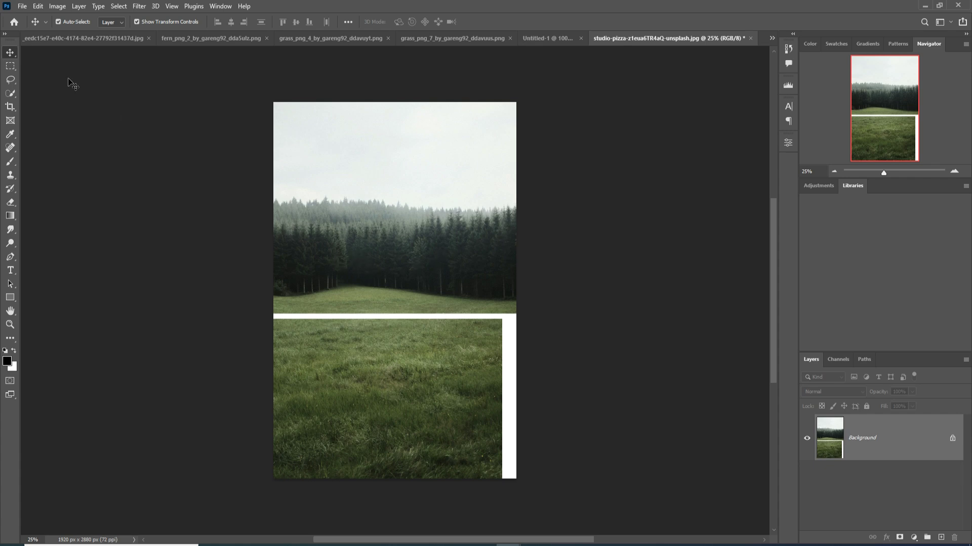
{"action": "left_click", "coordinate": [10, 93]}
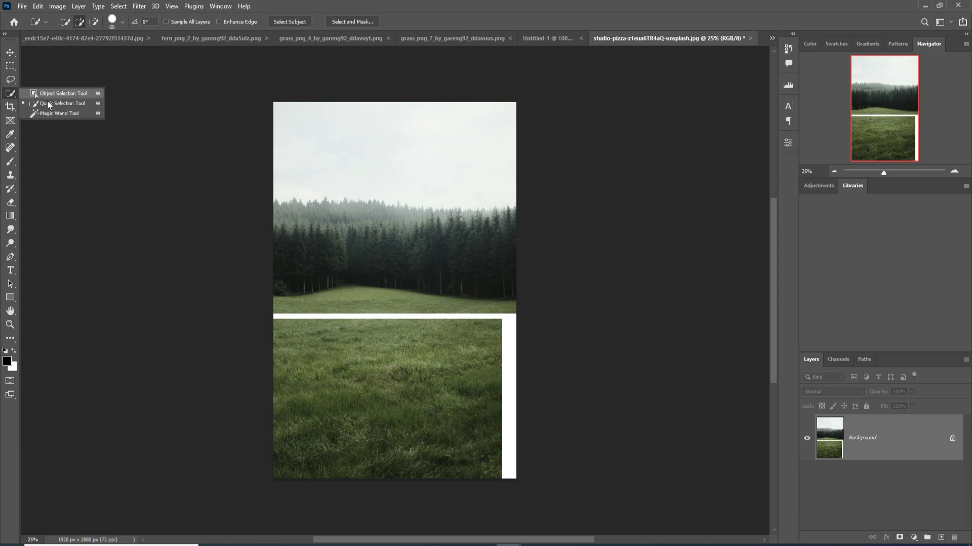
{"action": "left_click", "coordinate": [48, 103]}
{"action": "mouse_move", "coordinate": [290, 226]}
{"action": "left_mouse_down"}
{"action": "mouse_move", "coordinate": [473, 231]}
{"action": "mouse_move", "coordinate": [463, 258]}
{"action": "left_mouse_up"}
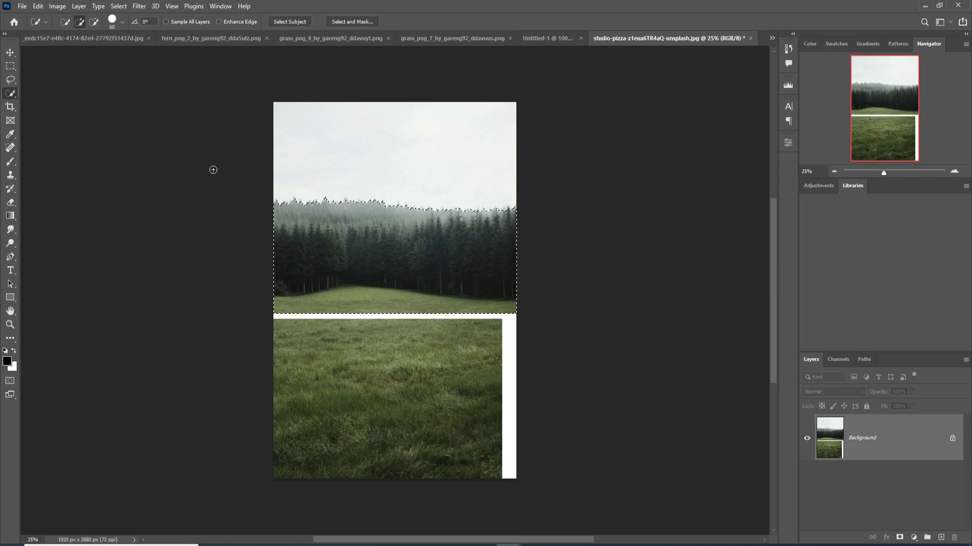
- Move the selected treeline into the Untitled-1 composition as a new layer, and minimise the studio-pizza photo window
{"action": "key", "text": "v"}
{"action": "left_click_drag", "start_coordinate": [638, 39], "coordinate": [645, 63]}
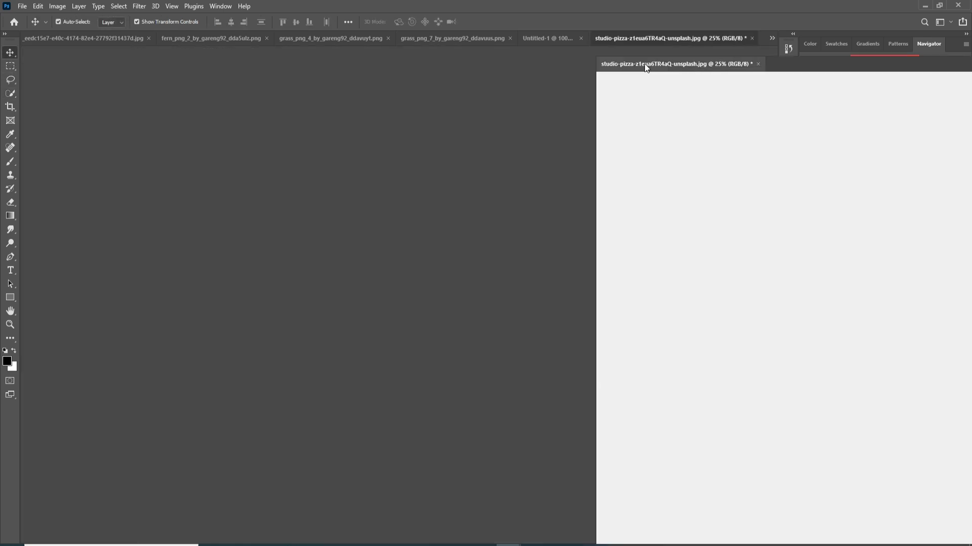
{"action": "left_click_drag", "start_coordinate": [733, 204], "coordinate": [484, 245]}
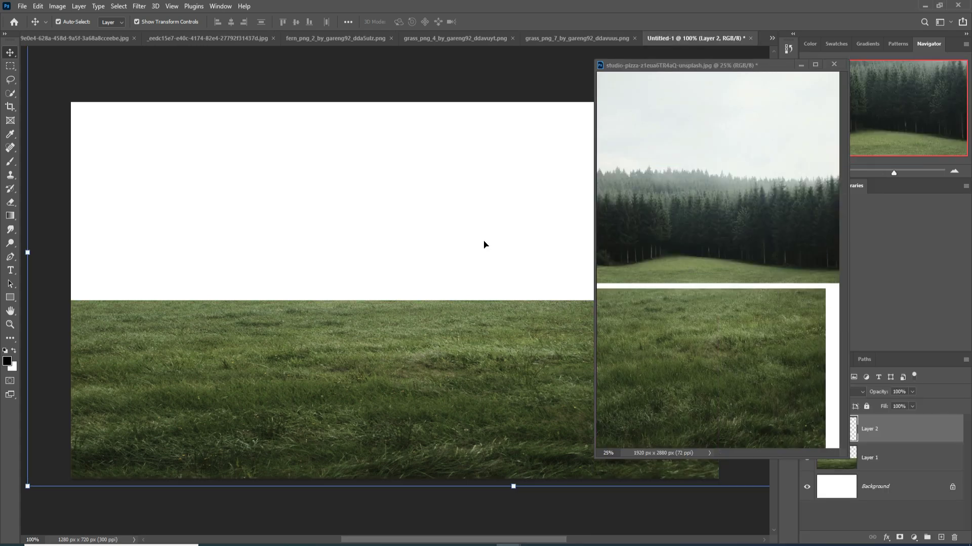
{"action": "left_click", "coordinate": [801, 65]}
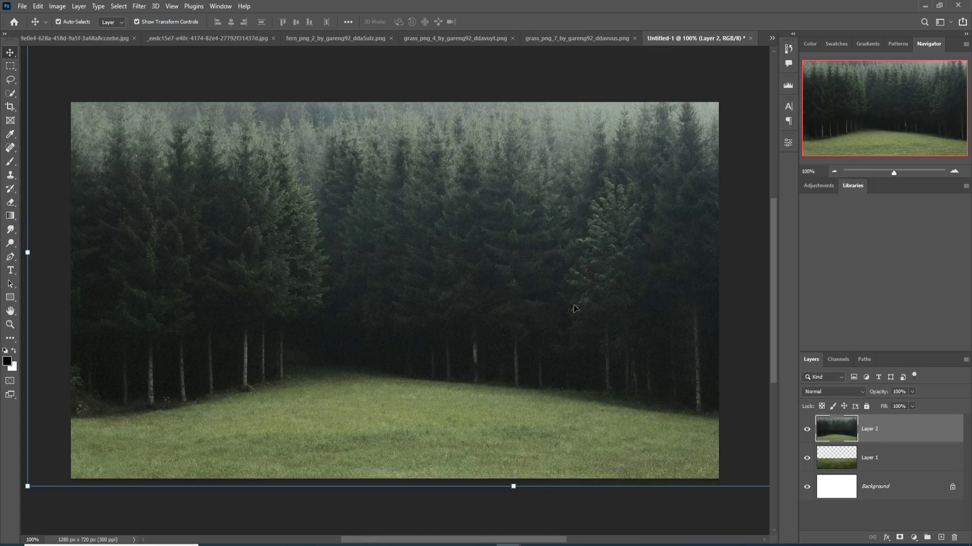
- Transform the treeline layer to span the canvas width, with its upper edge at the canvas top and its lower edge on the grass
{"action": "key", "text": "ctrl+minus"}
{"action": "left_click_drag", "start_coordinate": [474, 107], "coordinate": [474, 178]}
{"action": "left_click_drag", "start_coordinate": [476, 253], "coordinate": [414, 175]}
{"action": "left_click_drag", "start_coordinate": [412, 99], "coordinate": [412, 59]}
{"action": "mouse_move", "coordinate": [474, 235]}
{"action": "left_mouse_down"}
{"action": "mouse_move", "coordinate": [455, 228]}
{"action": "mouse_move", "coordinate": [457, 237]}
{"action": "left_mouse_up"}
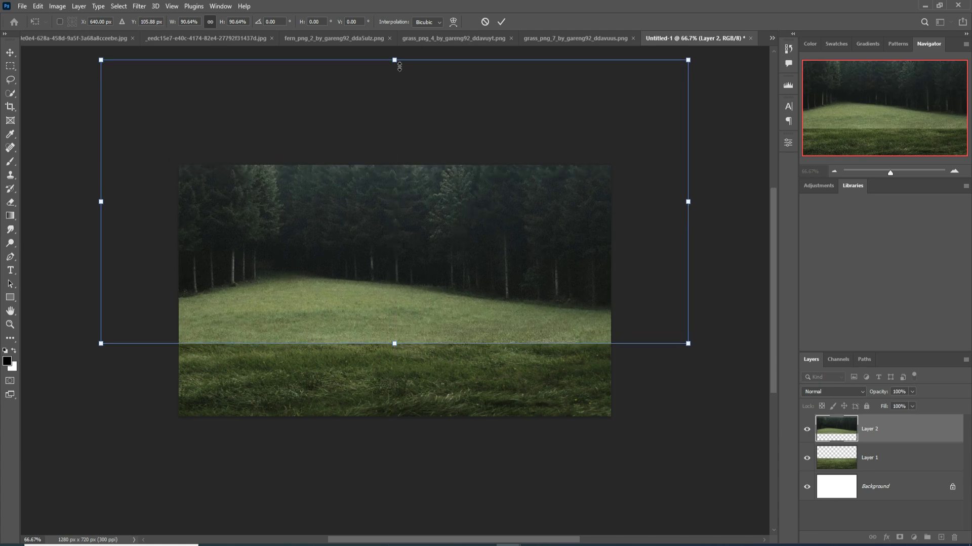
{"action": "left_click_drag", "start_coordinate": [399, 66], "coordinate": [408, 165]}
{"action": "left_click_drag", "start_coordinate": [534, 234], "coordinate": [610, 233]}
{"action": "left_click_drag", "start_coordinate": [258, 232], "coordinate": [180, 233]}
{"action": "key", "text": "Return"}
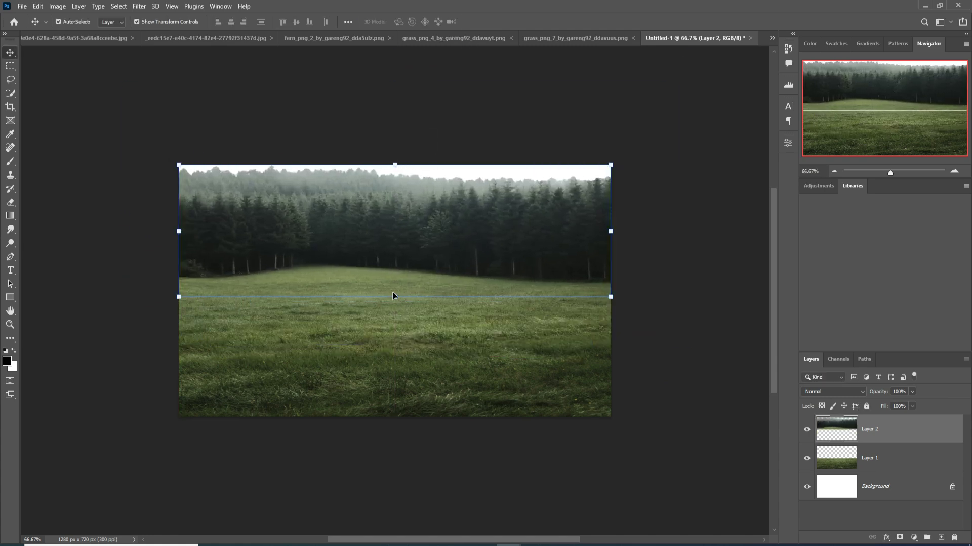
- Extend the treeline layer slightly down over the grass seam, and stretch its height to 144.84% beyond the canvas's upper edge
{"action": "left_click_drag", "start_coordinate": [394, 297], "coordinate": [395, 303]}
{"action": "key", "text": "Return"}
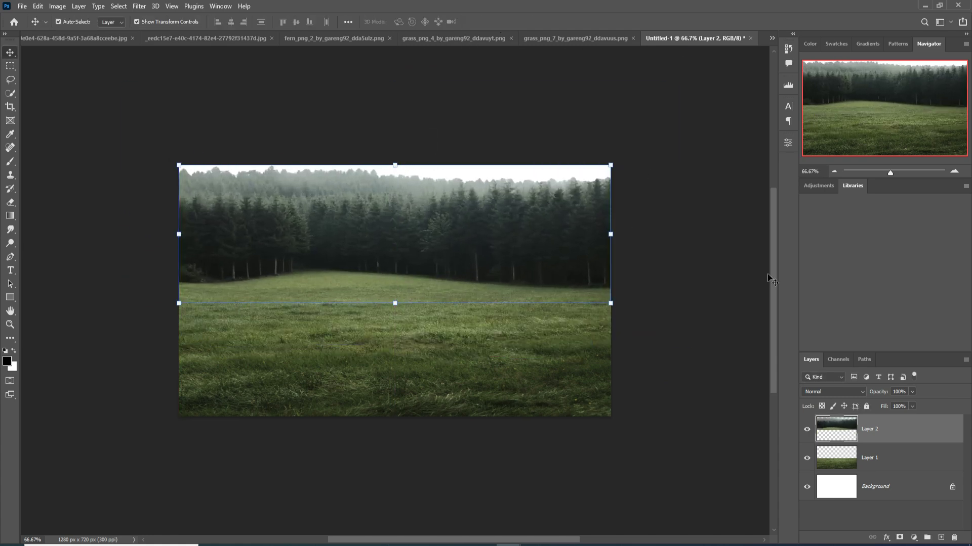
{"action": "left_click_drag", "start_coordinate": [394, 165], "coordinate": [395, 103]}
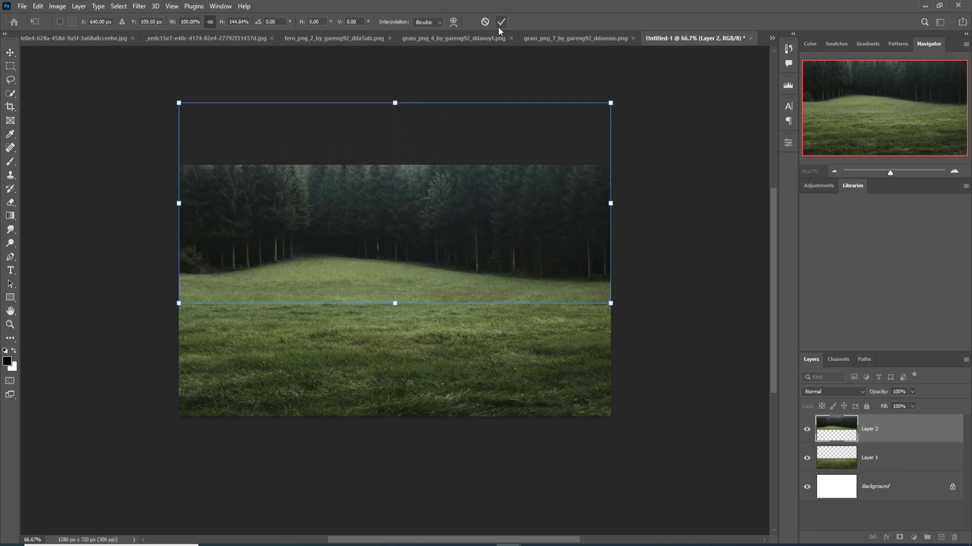
{"action": "key", "text": "Return"}
- Cover the raised grass hill at the foot of the trees with dark forest using the Clone Stamp tool
{"action": "left_click", "coordinate": [12, 176]}
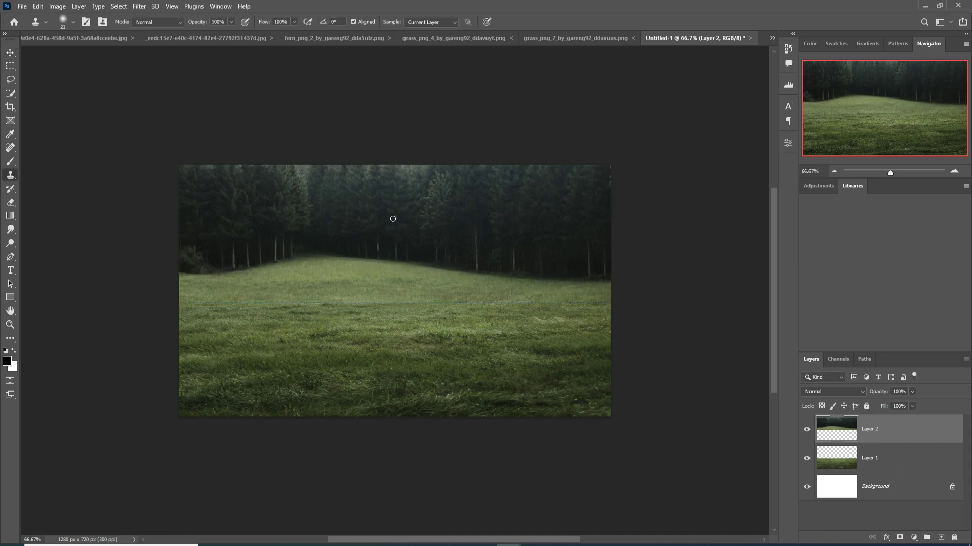
{"action": "left_click", "coordinate": [534, 263], "text": "alt"}
{"action": "mouse_move", "coordinate": [483, 276]}
{"action": "left_mouse_down"}
{"action": "mouse_move", "coordinate": [197, 278]}
{"action": "mouse_move", "coordinate": [597, 281]}
{"action": "left_mouse_up"}
{"action": "left_click", "coordinate": [505, 253], "text": "alt"}
- Place the treeline layer beneath the grass layer and add a layer mask to the grass layer
{"action": "key", "text": "v"}
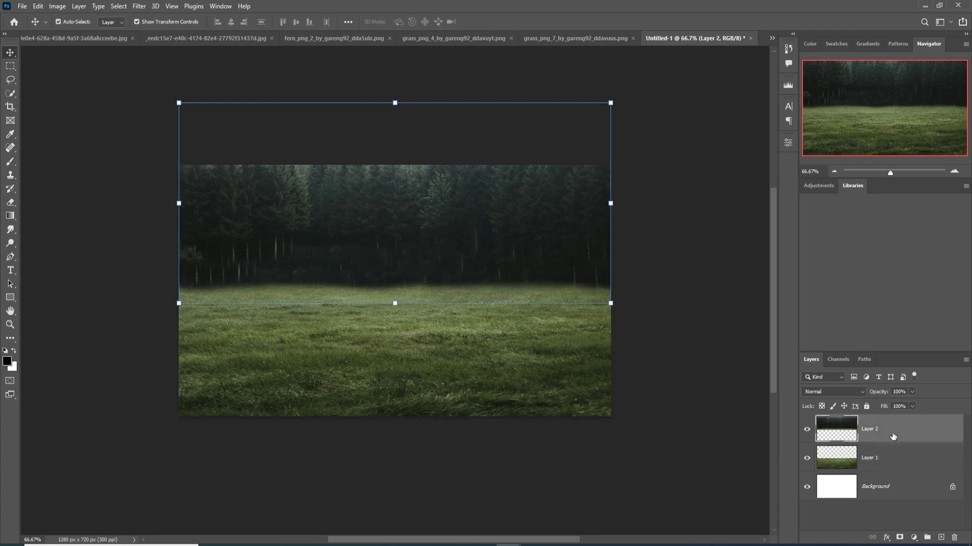
{"action": "left_click_drag", "start_coordinate": [893, 436], "coordinate": [893, 420]}
{"action": "left_click", "coordinate": [900, 538]}
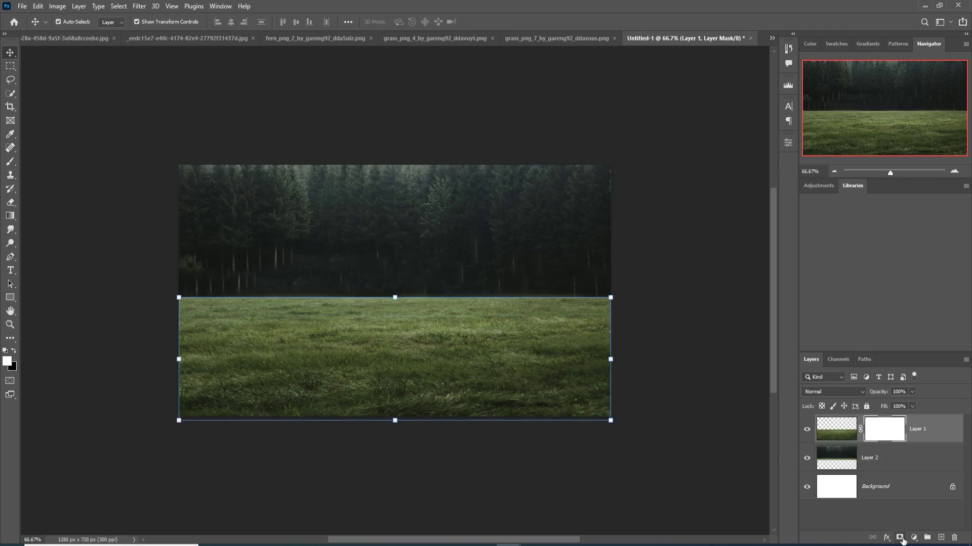
- Paint black on the grass mask along the horizon with an 80 px brush at 82% opacity to soften the edge
{"action": "left_click", "coordinate": [10, 165]}
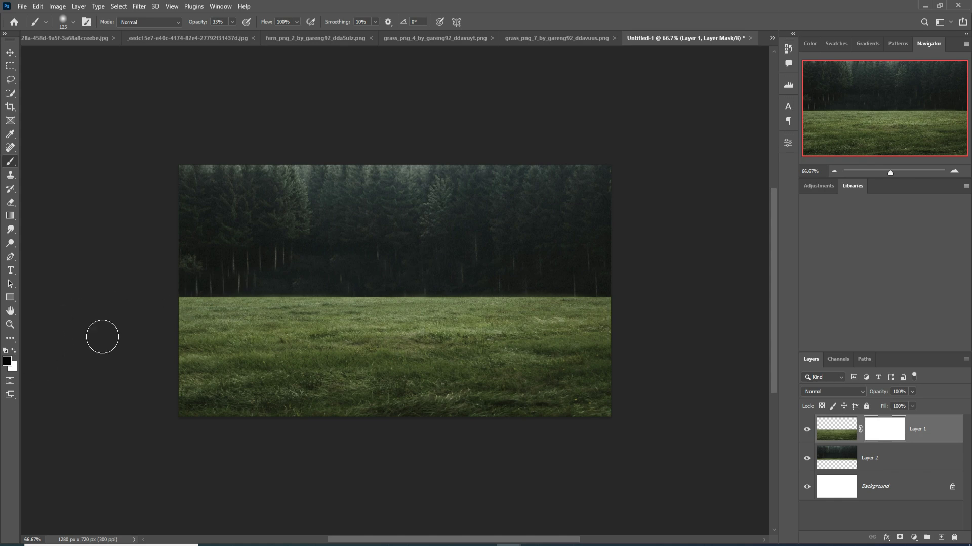
{"action": "key", "text": "bracketleft"}
{"action": "mouse_move", "coordinate": [189, 293]}
{"action": "left_mouse_down"}
{"action": "mouse_move", "coordinate": [197, 284]}
{"action": "mouse_move", "coordinate": [182, 301]}
{"action": "mouse_move", "coordinate": [236, 295]}
{"action": "left_mouse_up"}
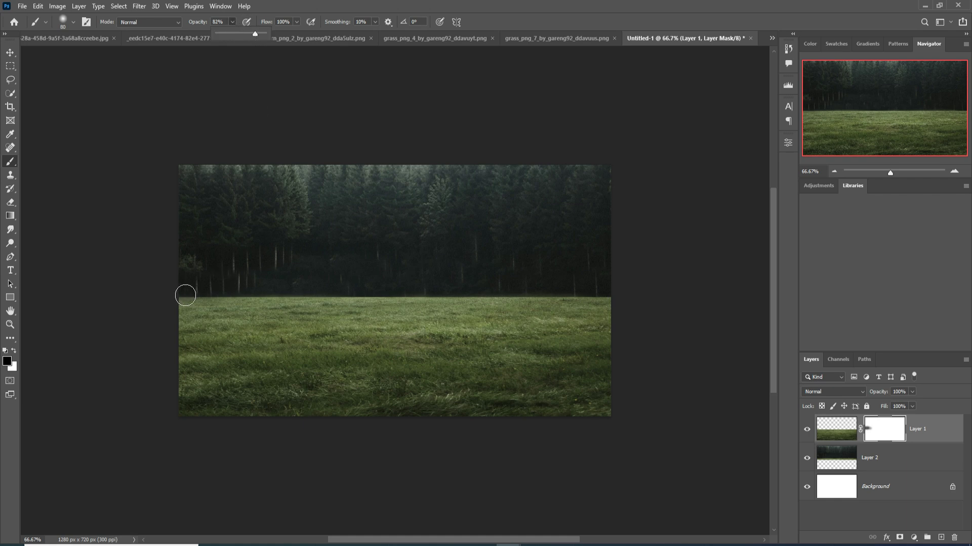
{"action": "left_click_drag", "start_coordinate": [186, 295], "coordinate": [557, 299]}
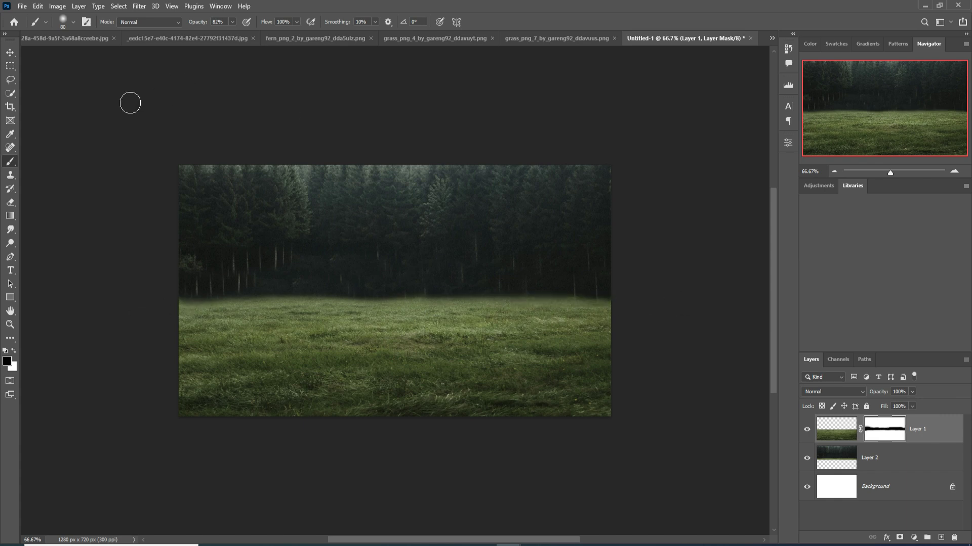
- Duplicate the treeline layer, Layer 2, under its default copy name
{"action": "left_click", "coordinate": [10, 52]}
{"action": "left_click", "coordinate": [510, 213]}
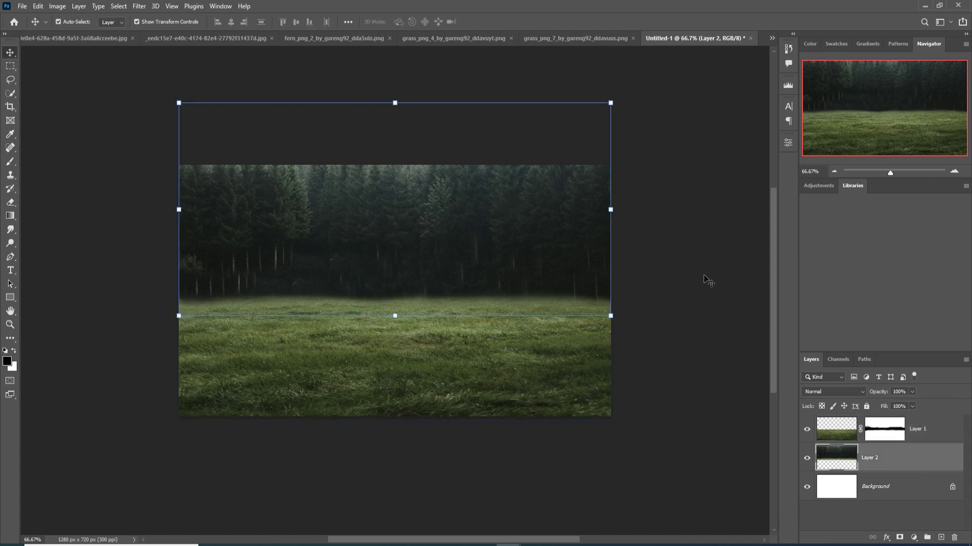
{"action": "right_click", "coordinate": [881, 464]}
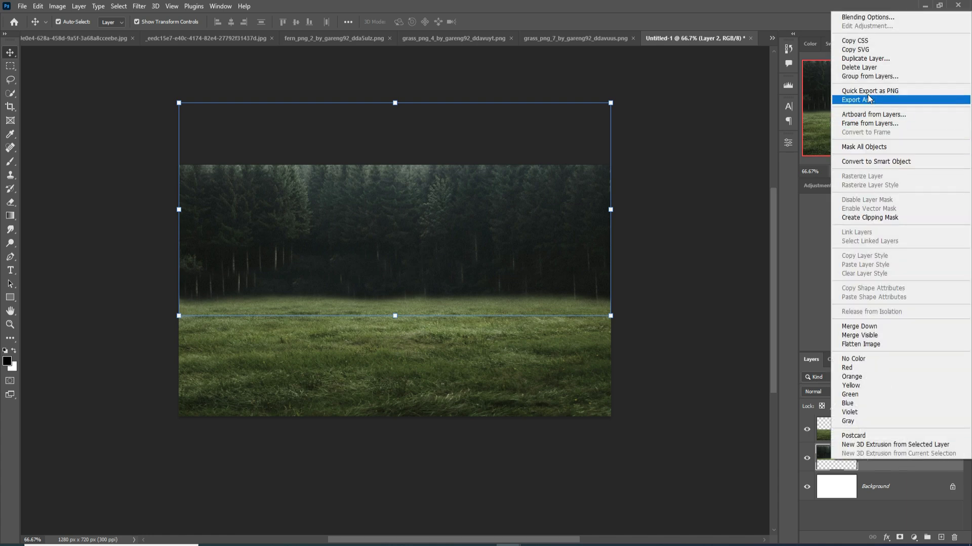
{"action": "left_click", "coordinate": [860, 58]}
{"action": "left_click", "coordinate": [569, 155]}
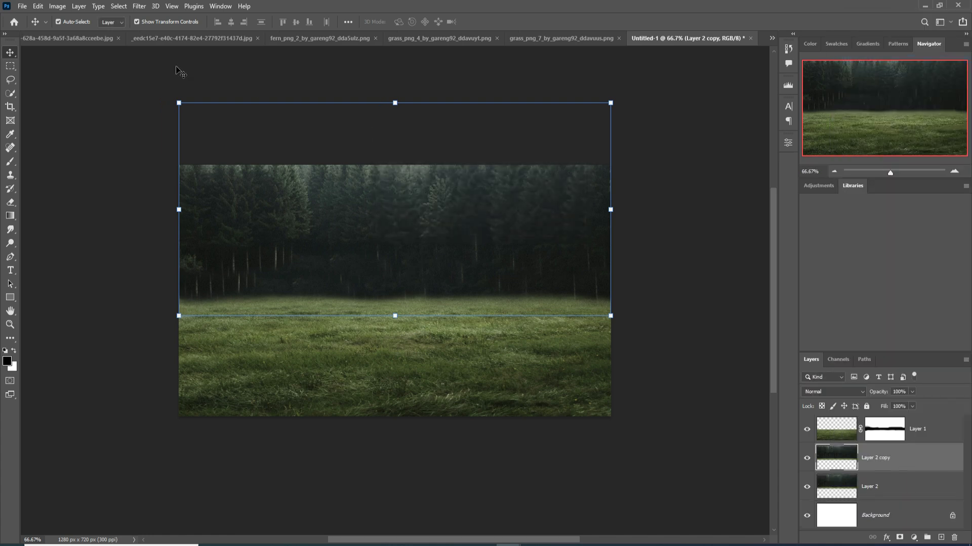
- Apply a Gaussian Blur with a radius of 6.8 pixels to the duplicated treeline layer
{"action": "left_click", "coordinate": [141, 6]}
{"action": "mouse_move", "coordinate": [171, 145]}
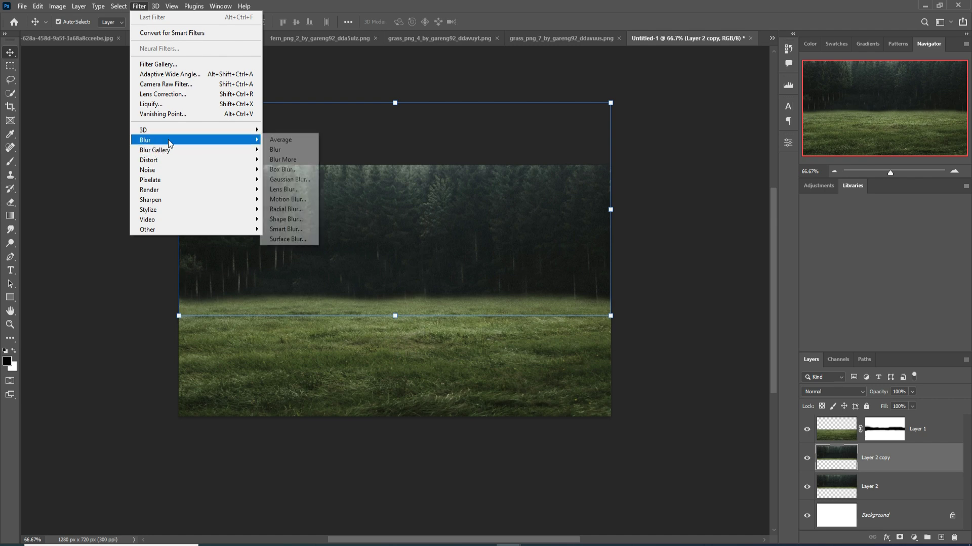
{"action": "left_click", "coordinate": [286, 180]}
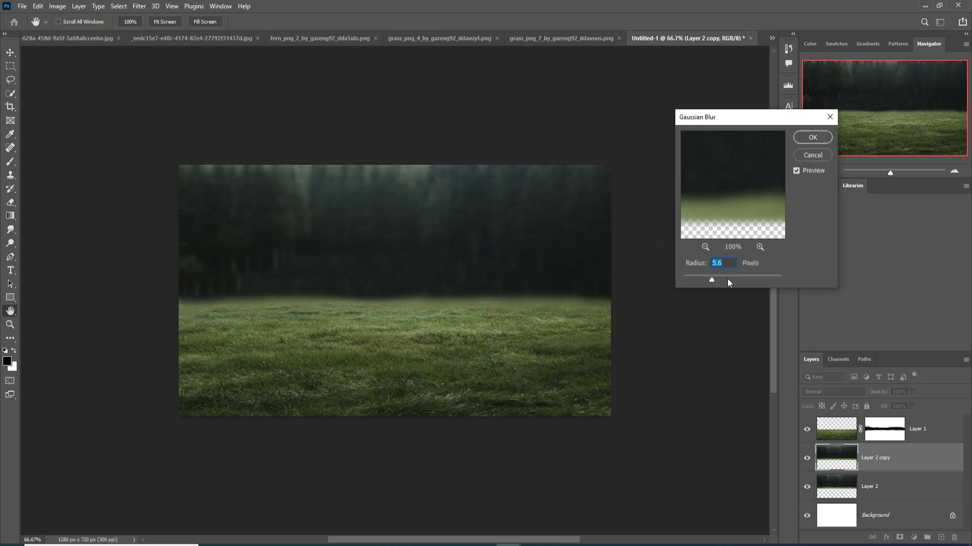
{"action": "left_click_drag", "start_coordinate": [711, 281], "coordinate": [715, 281]}
{"action": "left_click", "coordinate": [818, 137]}
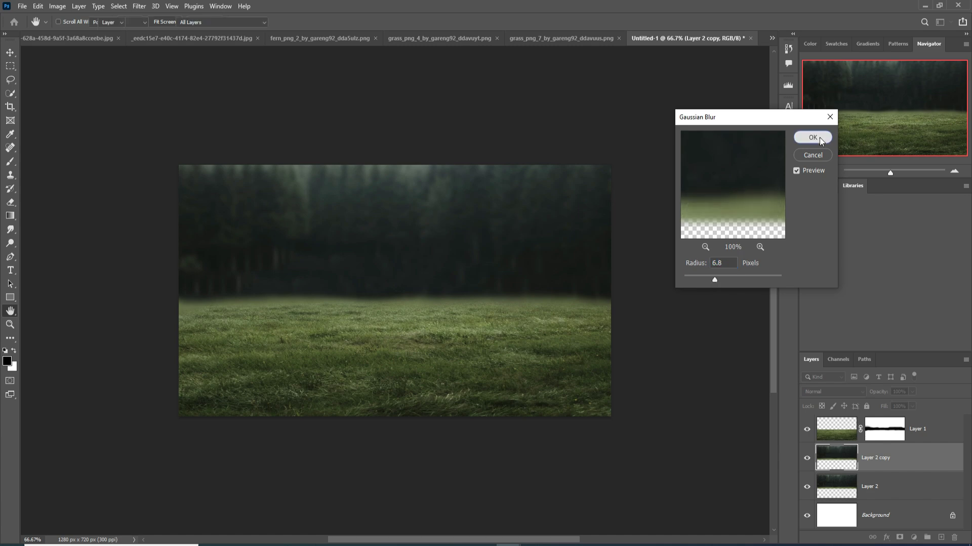
- Duplicate the masked grass layer, Layer 1, under its default copy name
{"action": "left_click", "coordinate": [930, 438]}
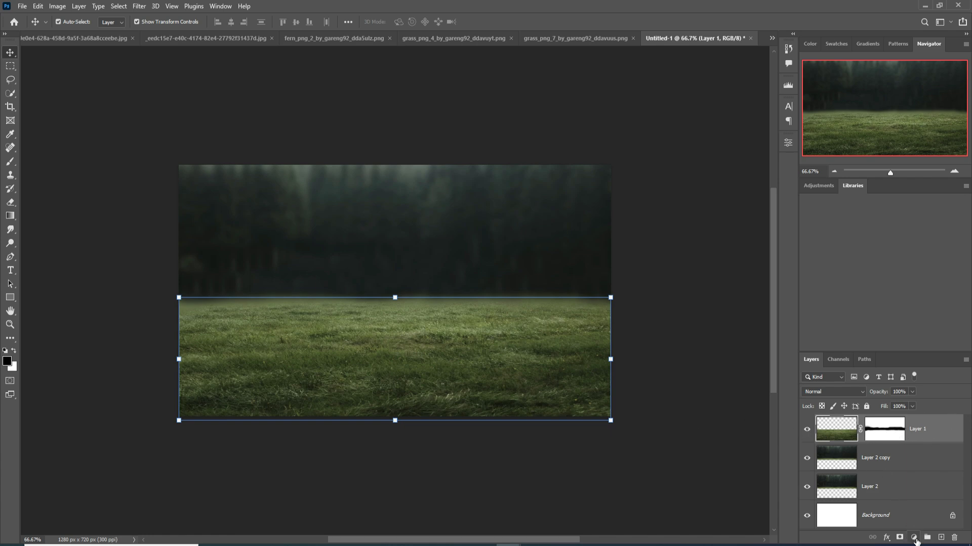
{"action": "right_click", "coordinate": [934, 428]}
{"action": "left_click", "coordinate": [819, 147]}
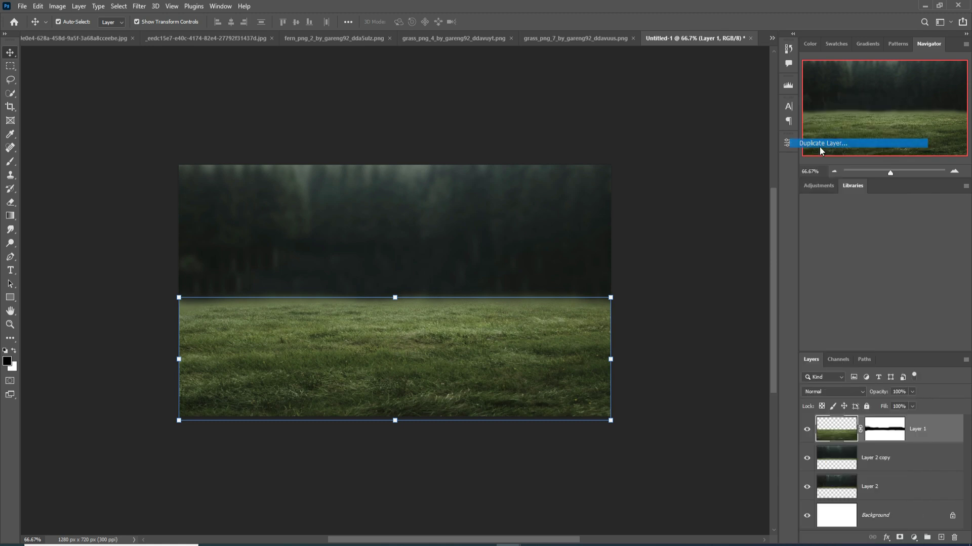
{"action": "left_click", "coordinate": [571, 157]}
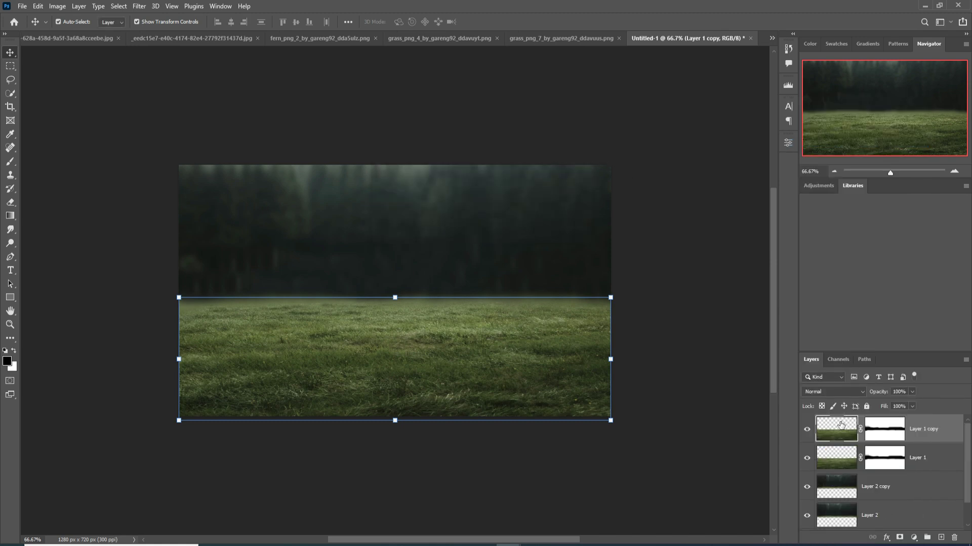
- Apply a Gaussian Blur with a radius of 6.8 pixels to the duplicated grass layer
{"action": "left_click", "coordinate": [137, 6]}
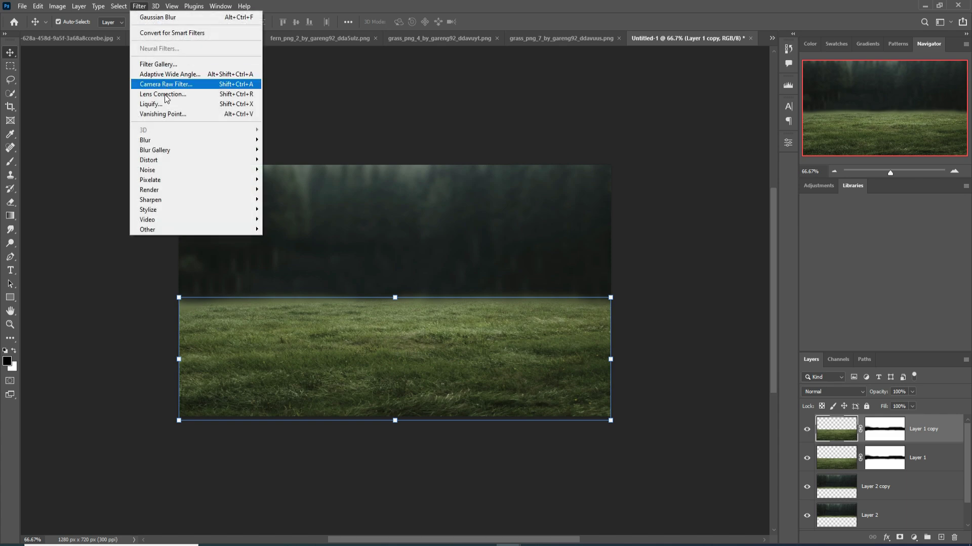
{"action": "mouse_move", "coordinate": [152, 140]}
{"action": "left_click", "coordinate": [286, 178]}
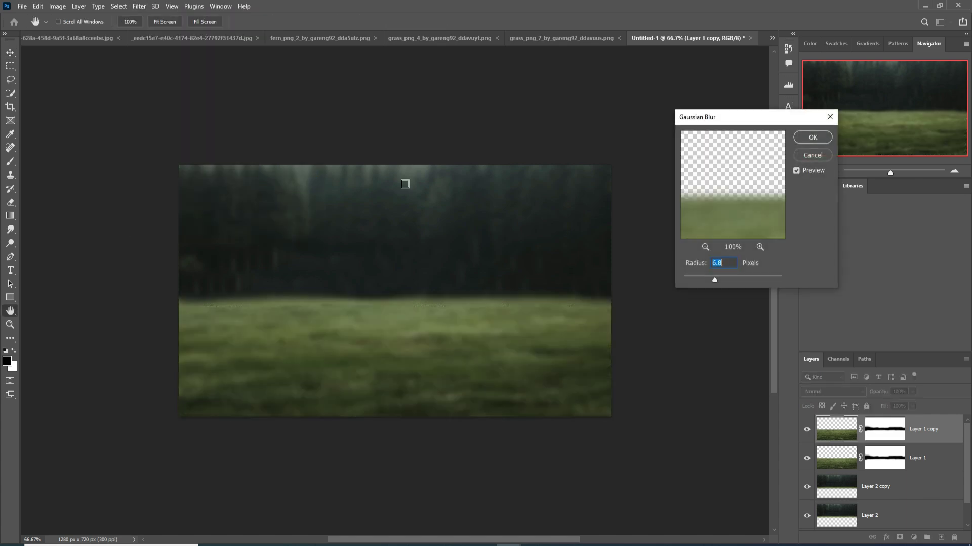
{"action": "key", "text": "v"}
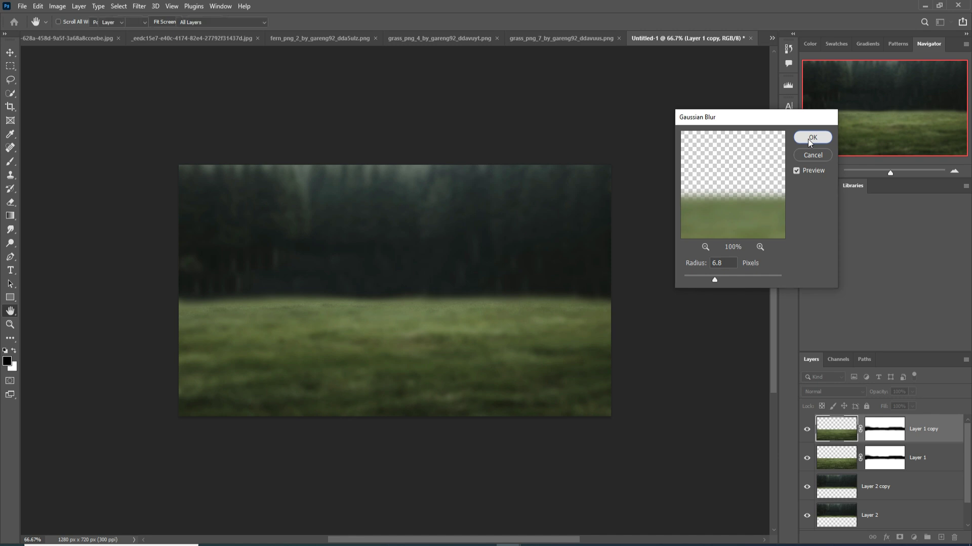
{"action": "left_click", "coordinate": [812, 137]}
- Paint black on the blurred grass copy's mask across the foreground with a 300 px brush at 82% opacity, revealing sharp grass
{"action": "left_click", "coordinate": [892, 433]}
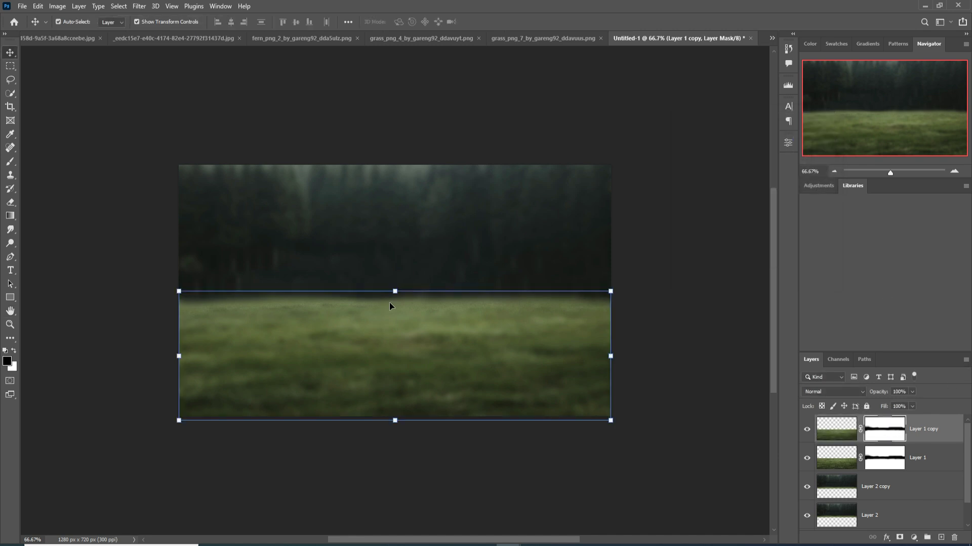
{"action": "left_click", "coordinate": [8, 167]}
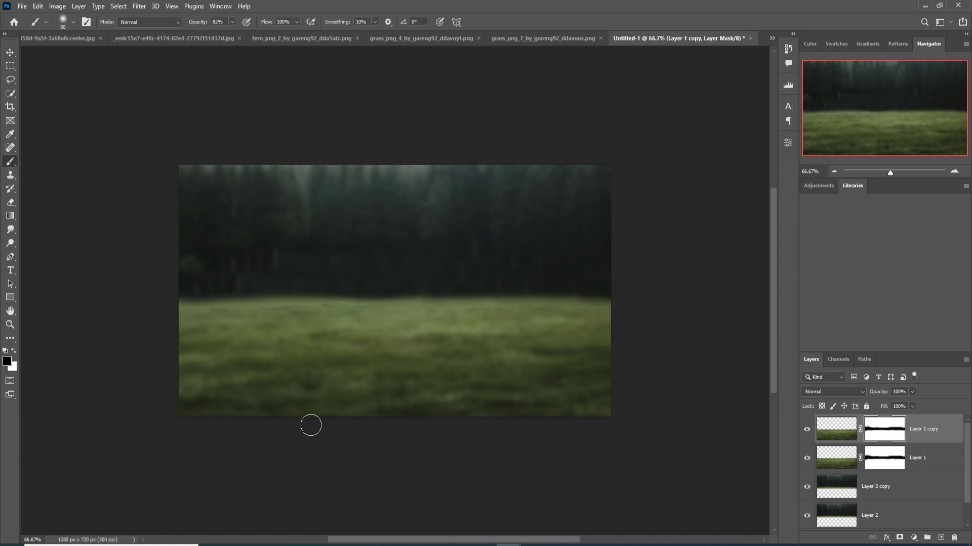
{"action": "key", "text": "bracketright"}
{"action": "key", "text": "bracketright"}
{"action": "key", "text": "bracketright"}
{"action": "key", "text": "bracketright"}
{"action": "key", "text": "bracketright"}
{"action": "key", "text": "bracketright"}
{"action": "key", "text": "bracketright"}
{"action": "key", "text": "bracketright"}
{"action": "key", "text": "bracketright"}
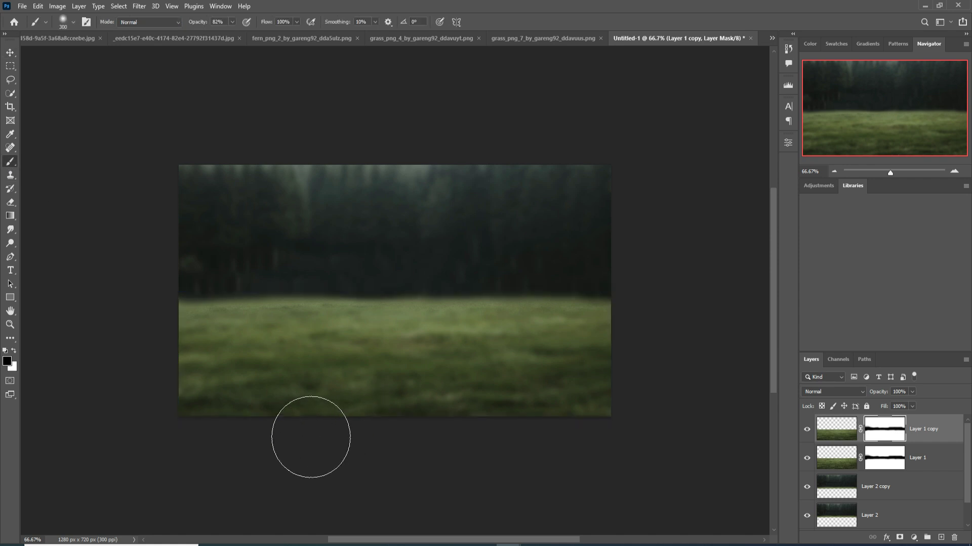
{"action": "mouse_move", "coordinate": [231, 459]}
{"action": "left_mouse_down"}
{"action": "mouse_move", "coordinate": [222, 440]}
{"action": "mouse_move", "coordinate": [740, 448]}
{"action": "mouse_move", "coordinate": [392, 447]}
{"action": "mouse_move", "coordinate": [222, 431]}
{"action": "mouse_move", "coordinate": [337, 438]}
{"action": "mouse_move", "coordinate": [304, 419]}
{"action": "mouse_move", "coordinate": [615, 420]}
{"action": "mouse_move", "coordinate": [547, 428]}
{"action": "mouse_move", "coordinate": [635, 412]}
{"action": "mouse_move", "coordinate": [670, 423]}
{"action": "left_mouse_up"}
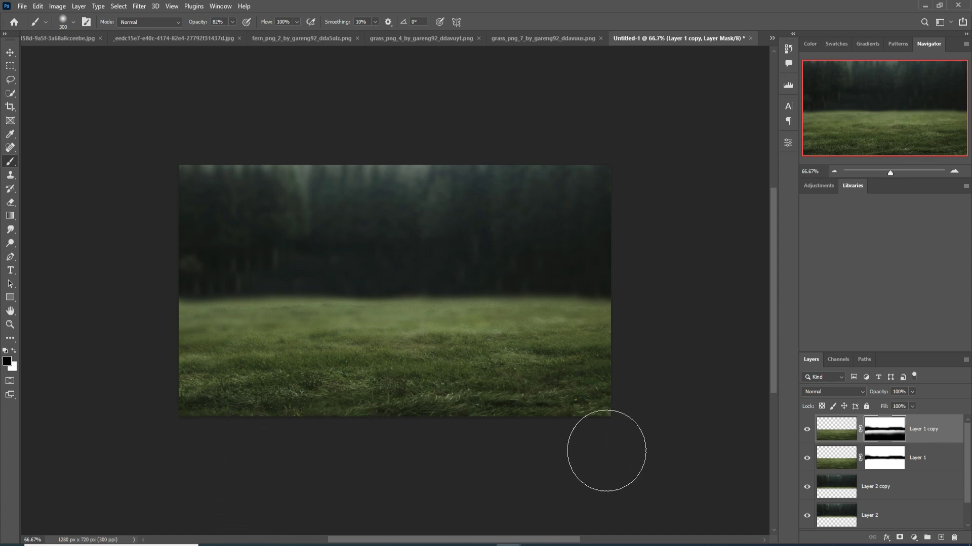
- Isolate the lion in its image with Select Subject and bring it into the forest composition as a new layer
{"action": "left_click", "coordinate": [10, 52]}
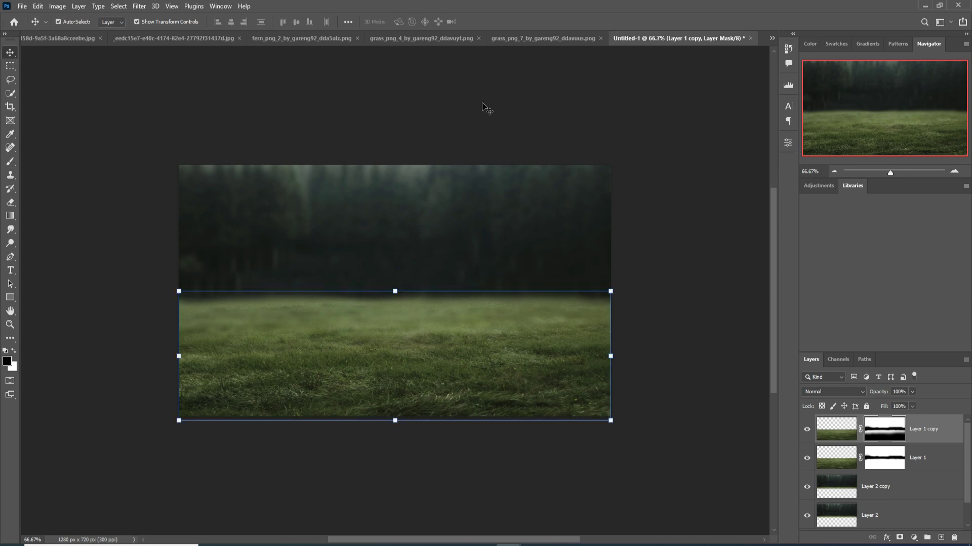
{"action": "left_click", "coordinate": [167, 39]}
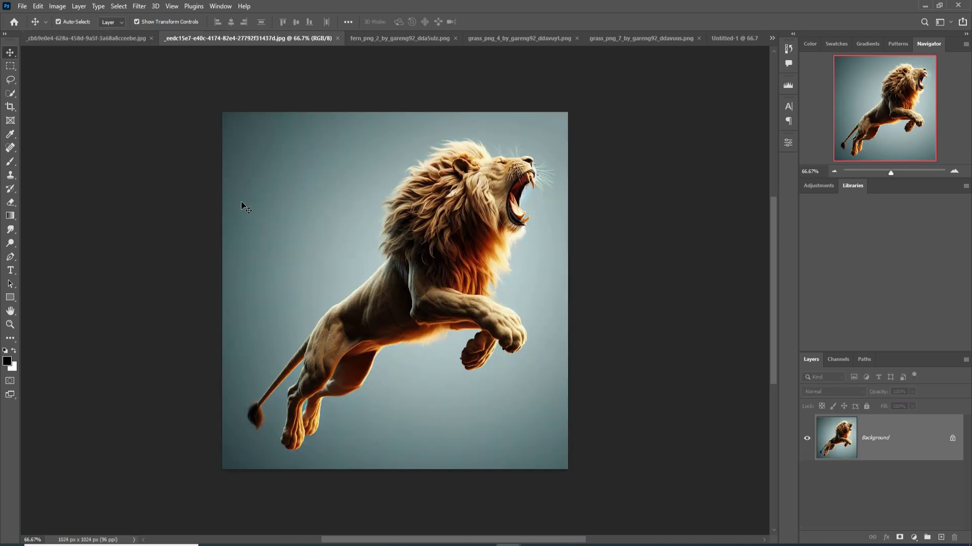
{"action": "left_click", "coordinate": [119, 6]}
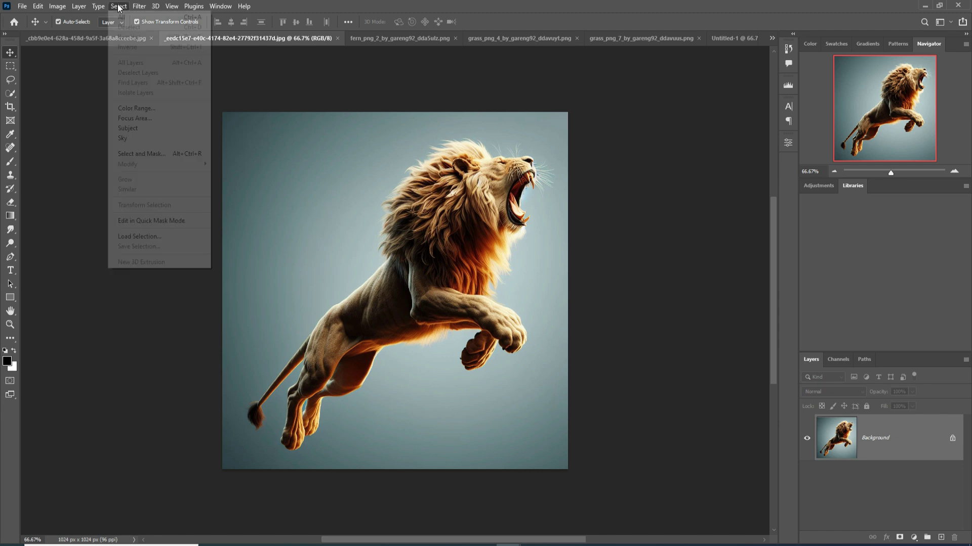
{"action": "left_click", "coordinate": [124, 130]}
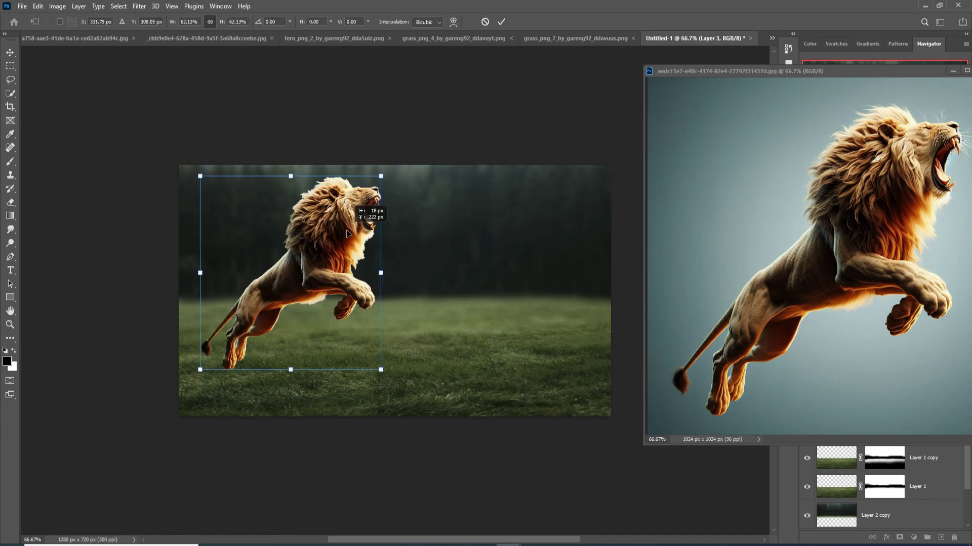
- Scale the lion layer down and position it leaping above the grass on the canvas's left side, and minimise the lion image window
{"action": "left_click_drag", "start_coordinate": [381, 176], "coordinate": [345, 215]}
{"action": "mouse_move", "coordinate": [321, 271]}
{"action": "left_mouse_down"}
{"action": "mouse_move", "coordinate": [315, 257]}
{"action": "mouse_move", "coordinate": [338, 277]}
{"action": "left_mouse_up"}
{"action": "left_click_drag", "start_coordinate": [340, 353], "coordinate": [348, 340]}
{"action": "key", "text": "Return"}
{"action": "left_click", "coordinate": [953, 71]}
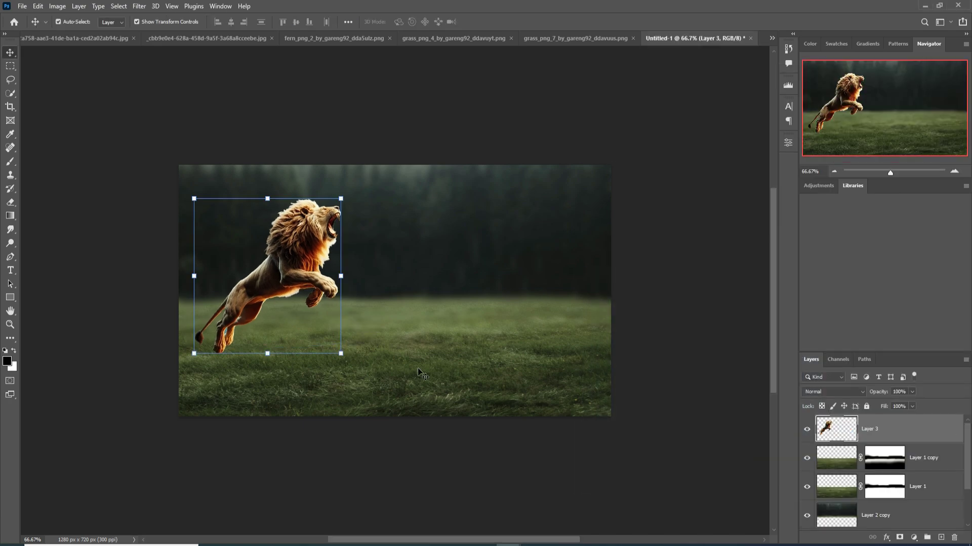
{"action": "key", "text": "ctrl+plus"}
{"action": "key", "text": "ctrl+plus"}
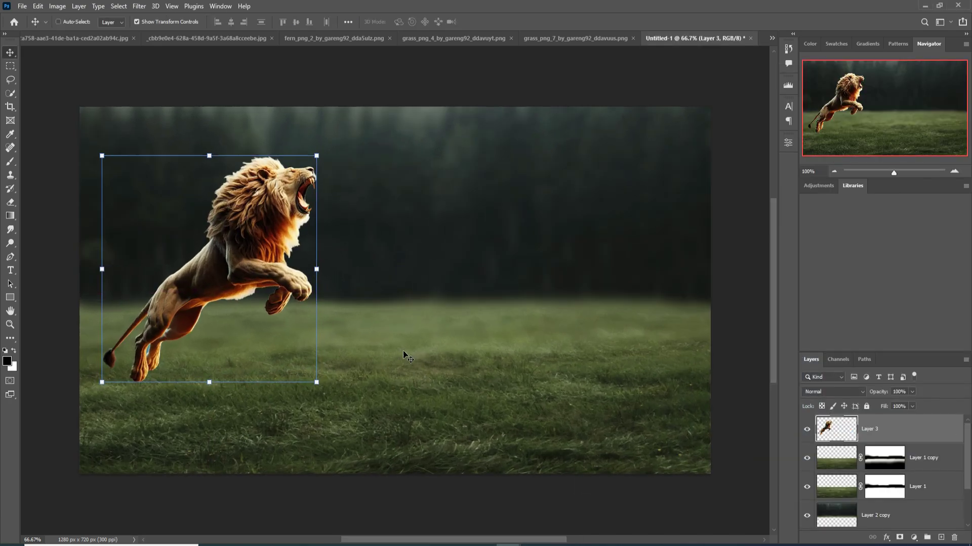
- Lasso and delete the leftover white fringe beneath the lion's belly on the lion layer
{"action": "key", "text": "ctrl+plus"}
{"action": "left_click_drag", "start_coordinate": [214, 326], "coordinate": [838, 141]}
{"action": "key", "text": "l"}
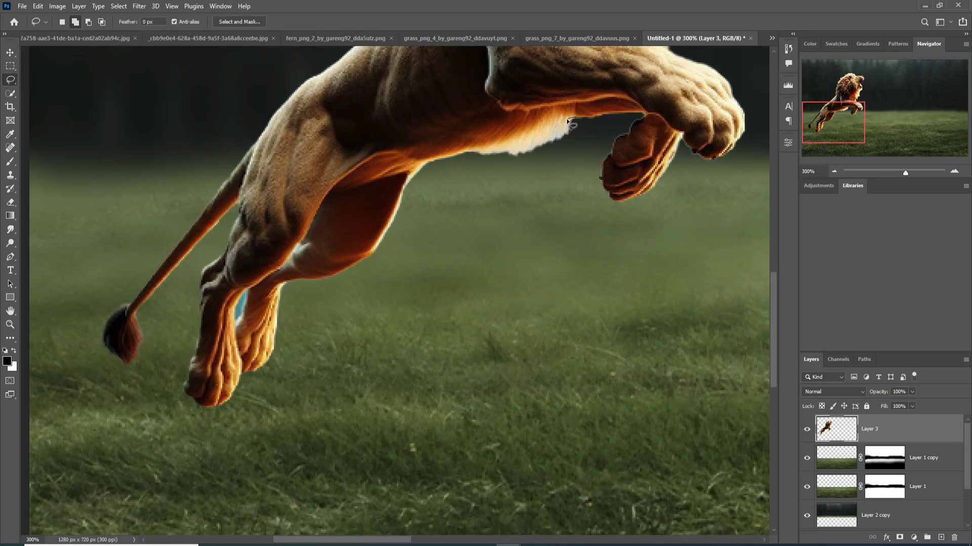
{"action": "left_click_drag", "start_coordinate": [469, 148], "coordinate": [574, 122]}
{"action": "key", "text": "Delete"}
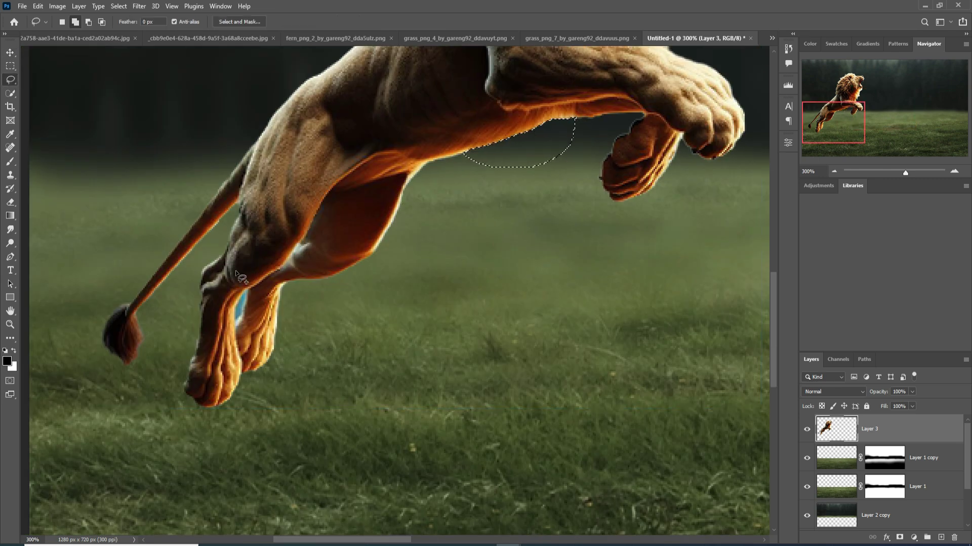
- Lasso and delete the leftover blue patch between the lion's hind legs and clear the selection
{"action": "mouse_move", "coordinate": [246, 289]}
{"action": "left_mouse_down"}
{"action": "mouse_move", "coordinate": [234, 328]}
{"action": "mouse_move", "coordinate": [248, 287]}
{"action": "left_mouse_up"}
{"action": "key", "text": "Delete"}
{"action": "left_click_drag", "start_coordinate": [531, 208], "coordinate": [368, 498]}
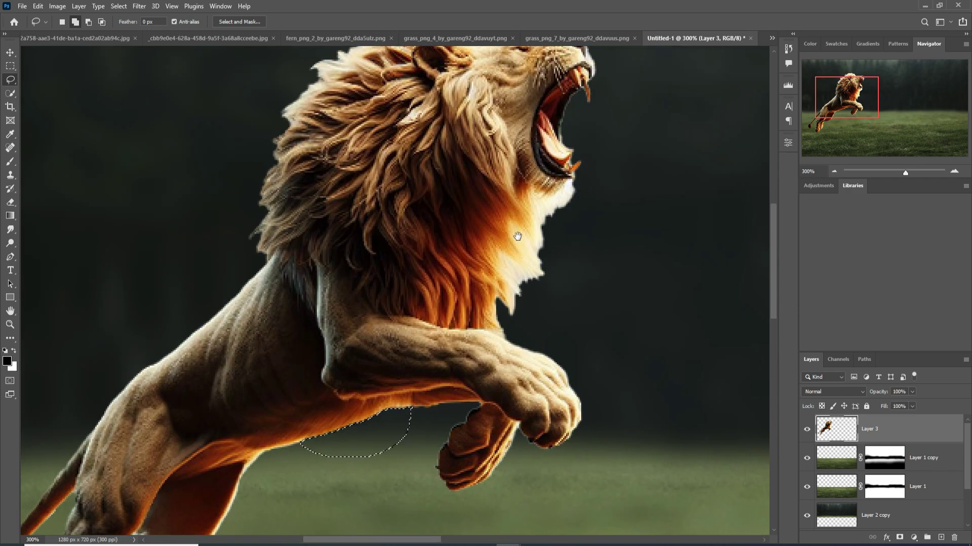
{"action": "left_click_drag", "start_coordinate": [517, 237], "coordinate": [542, 226]}
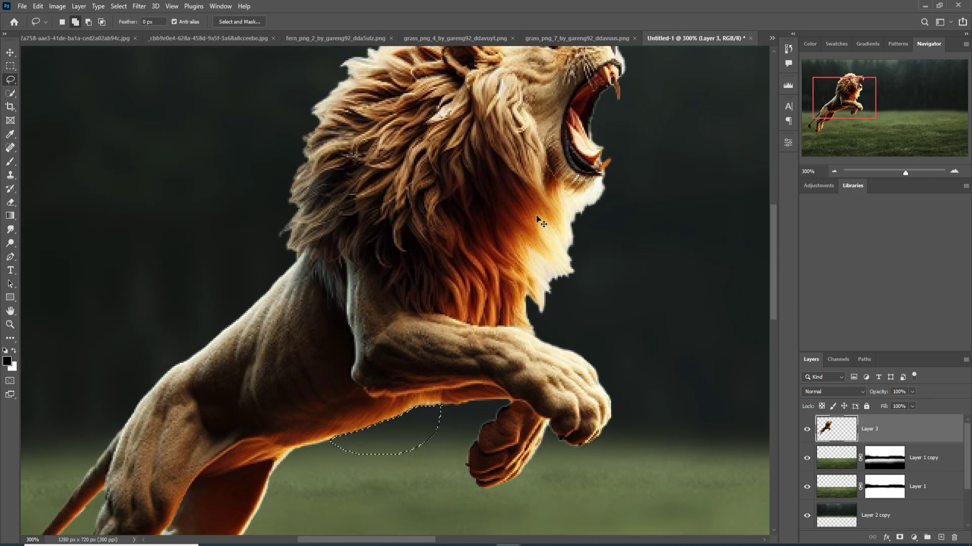
{"action": "key", "text": "ctrl+minus"}
{"action": "key", "text": "ctrl+minus"}
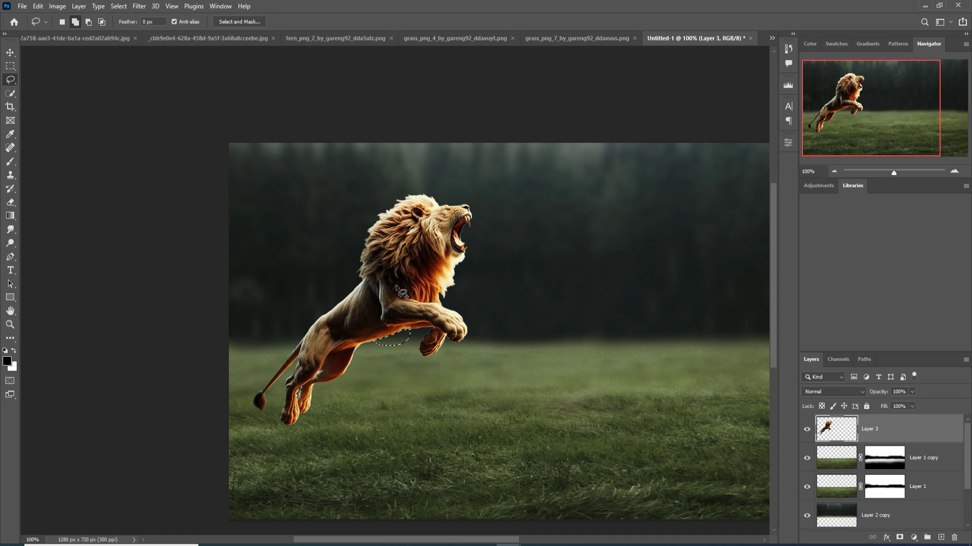
{"action": "left_click", "coordinate": [118, 6]}
{"action": "left_click", "coordinate": [121, 28]}
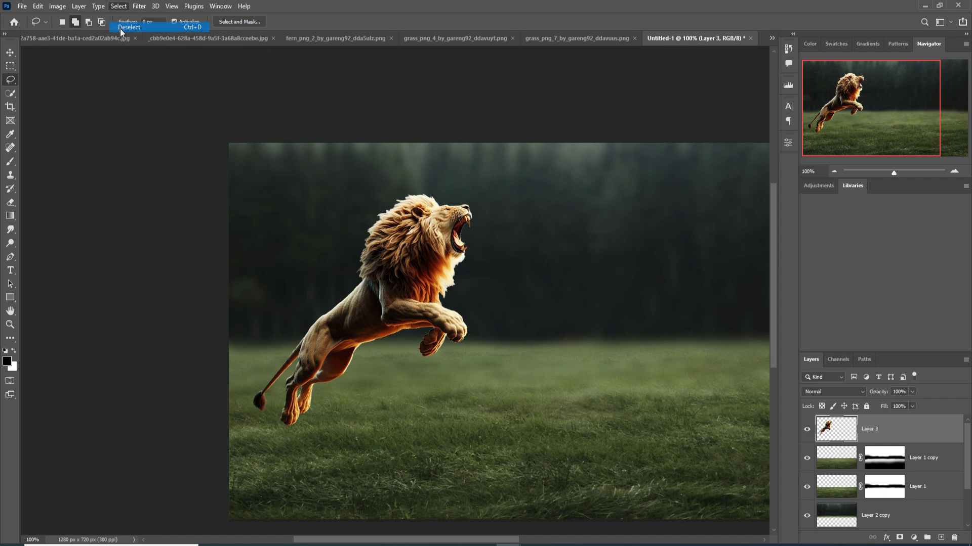
{"action": "left_click", "coordinate": [9, 54]}
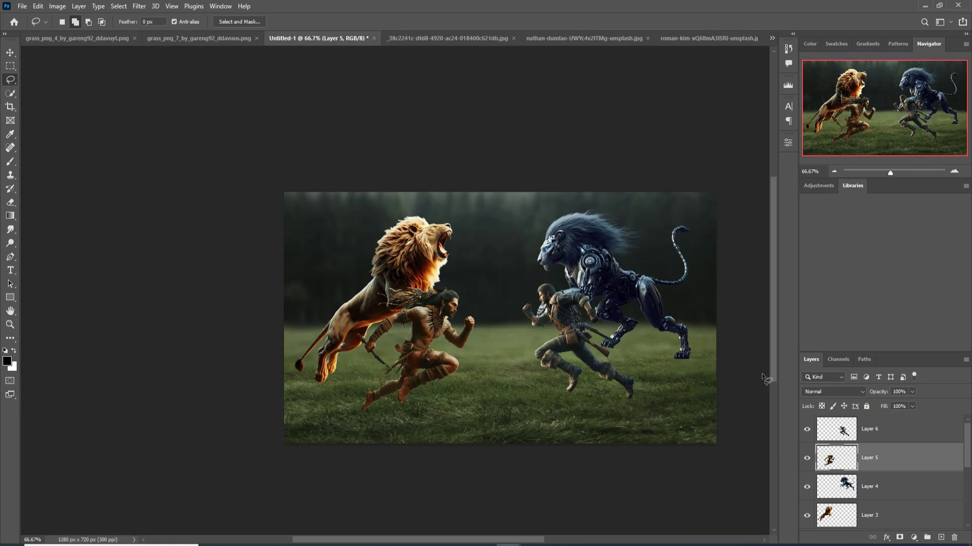
- Hide both grass layers and both forest layers, leaving the four cut-out figures on the white background
{"action": "scroll", "coordinate": [617, 359], "scroll_direction": "down", "scroll_amount": 1}
{"action": "scroll", "coordinate": [617, 359], "scroll_direction": "down", "scroll_amount": 1}
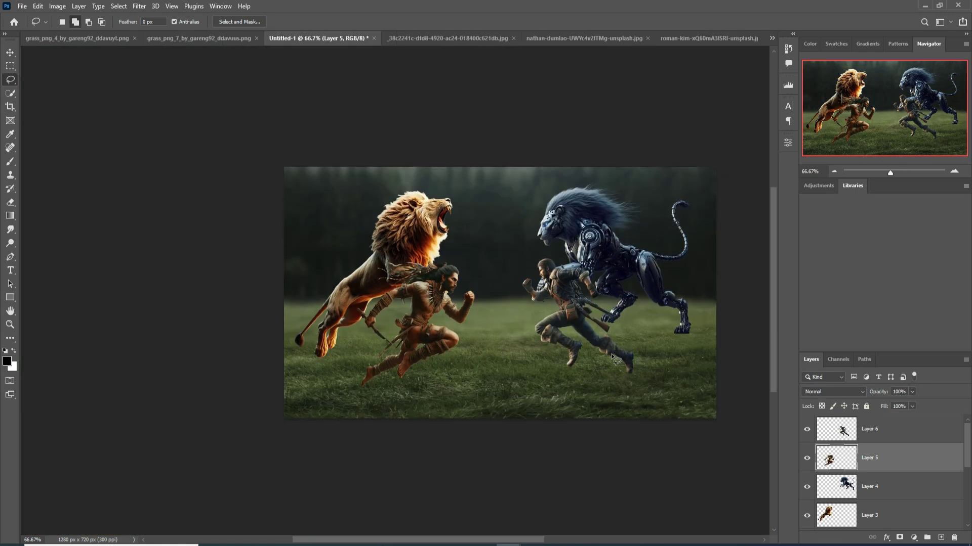
{"action": "scroll", "coordinate": [850, 435], "scroll_direction": "down", "scroll_amount": 5}
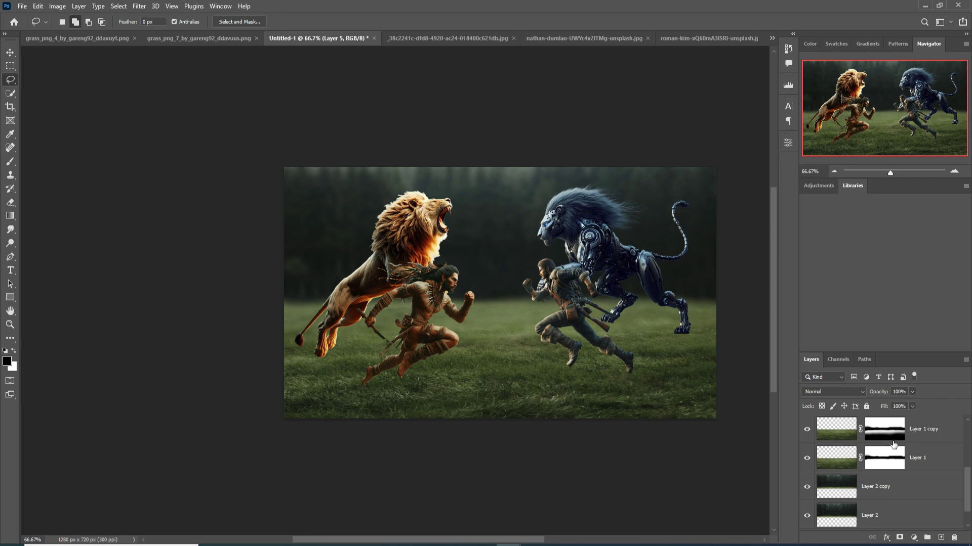
{"action": "scroll", "coordinate": [894, 445], "scroll_direction": "up", "scroll_amount": 2}
{"action": "left_click", "coordinate": [806, 487]}
{"action": "left_click", "coordinate": [807, 515]}
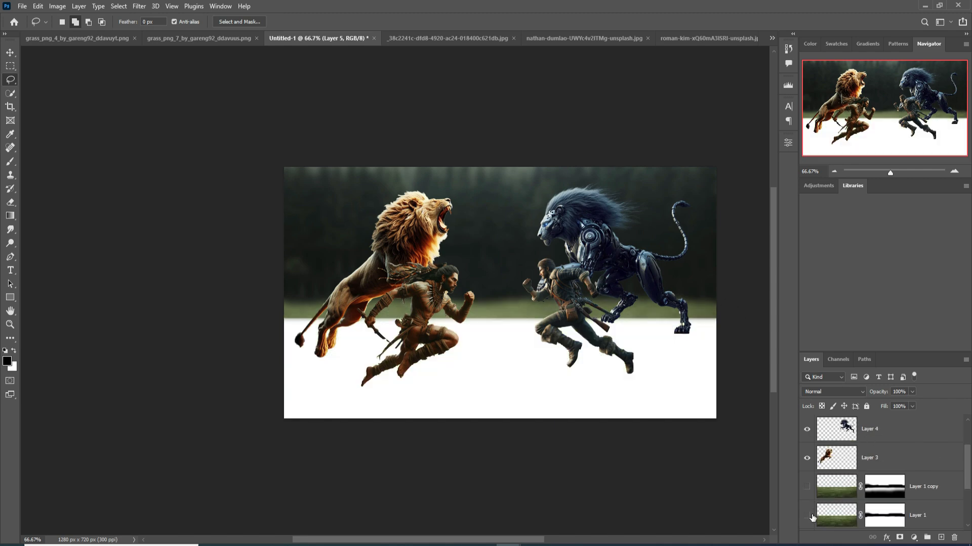
{"action": "scroll", "coordinate": [841, 515], "scroll_direction": "down", "scroll_amount": 3}
{"action": "left_click", "coordinate": [807, 459]}
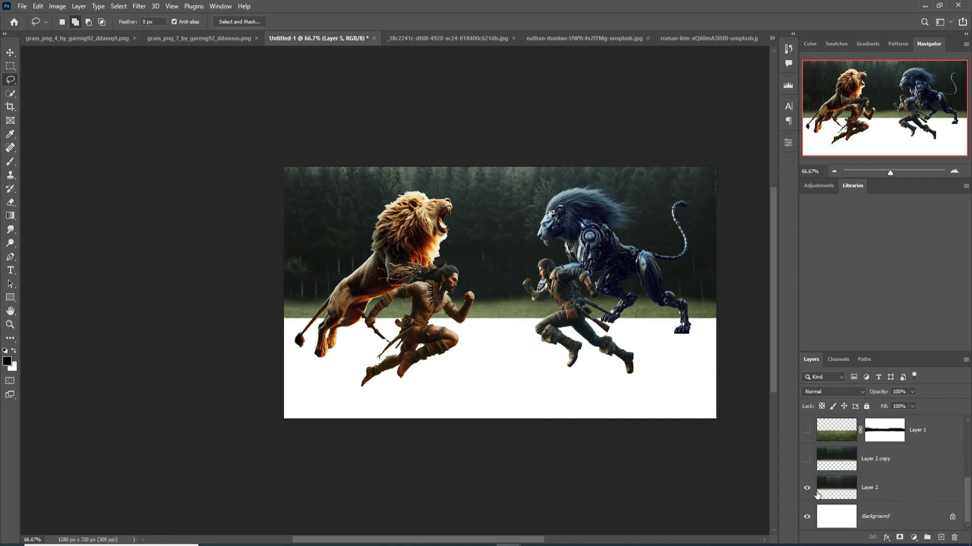
{"action": "left_click", "coordinate": [808, 488]}
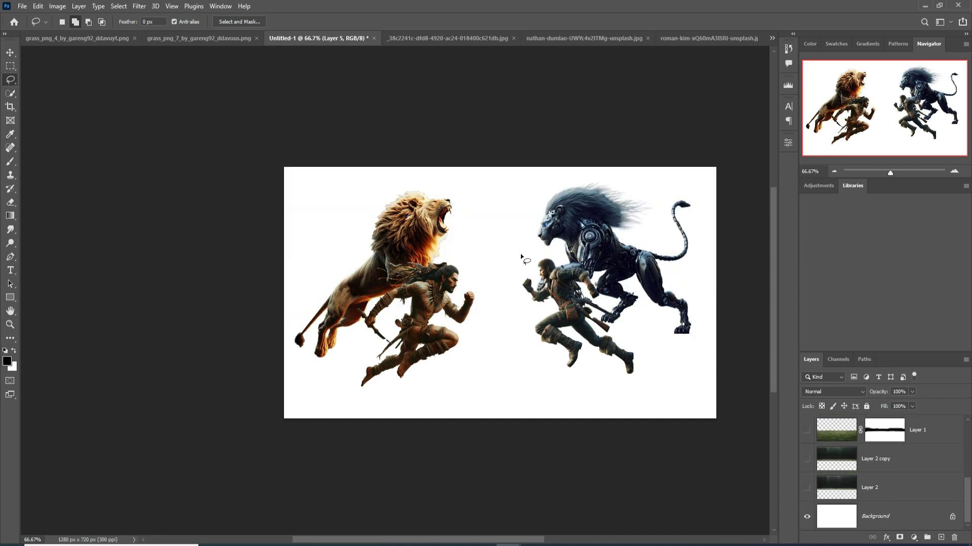
- Quick-select the cliff face in the coastal rock photo and bring it into the composition as rocky ground along the canvas's lower edge
{"action": "left_click", "coordinate": [10, 52]}
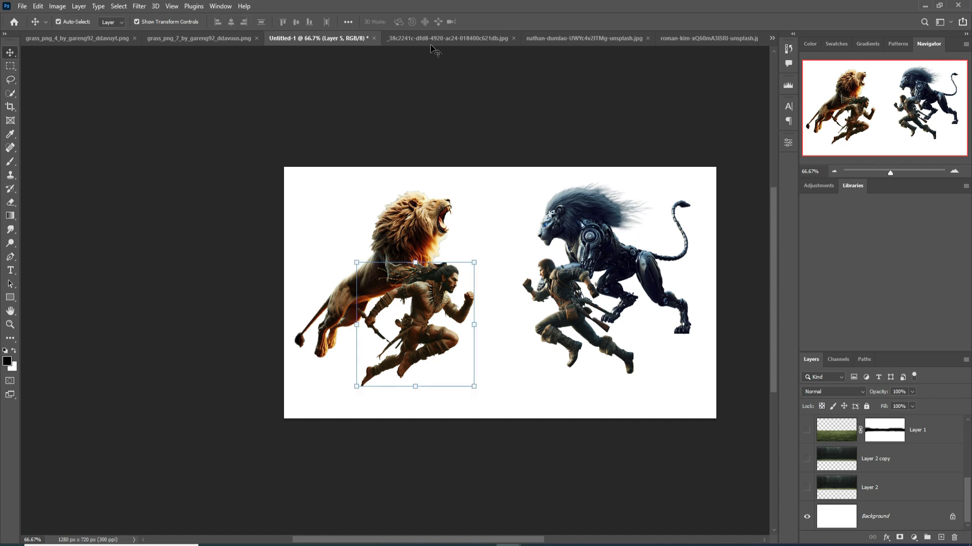
{"action": "left_click", "coordinate": [679, 39]}
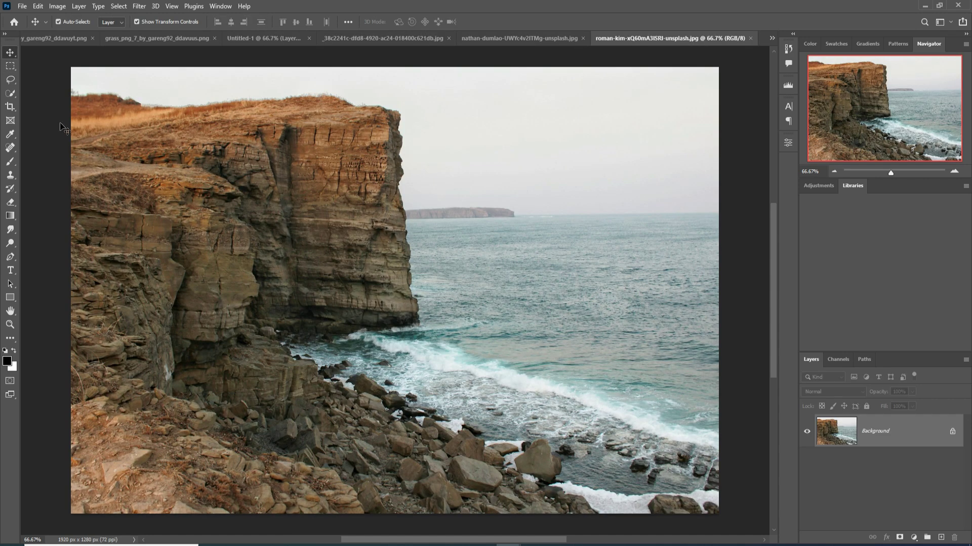
{"action": "left_click", "coordinate": [10, 93]}
{"action": "mouse_move", "coordinate": [355, 125]}
{"action": "left_mouse_down"}
{"action": "mouse_move", "coordinate": [395, 307]}
{"action": "mouse_move", "coordinate": [365, 283]}
{"action": "mouse_move", "coordinate": [340, 158]}
{"action": "left_mouse_up"}
{"action": "mouse_move", "coordinate": [328, 196]}
{"action": "left_mouse_down"}
{"action": "mouse_move", "coordinate": [303, 253]}
{"action": "mouse_move", "coordinate": [351, 303]}
{"action": "mouse_move", "coordinate": [315, 304]}
{"action": "mouse_move", "coordinate": [311, 334]}
{"action": "mouse_move", "coordinate": [324, 356]}
{"action": "mouse_move", "coordinate": [284, 323]}
{"action": "mouse_move", "coordinate": [363, 253]}
{"action": "left_mouse_up"}
{"action": "key", "text": "v"}
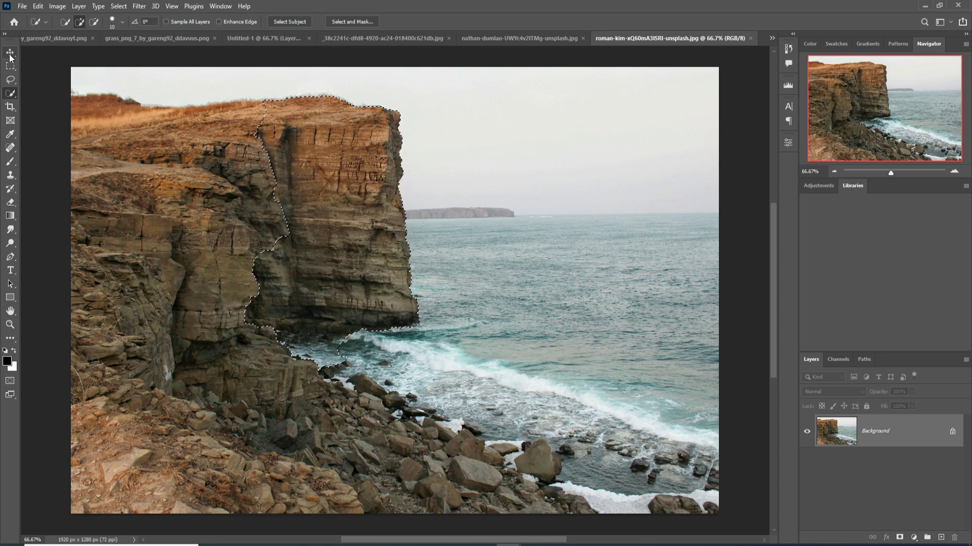
{"action": "left_click_drag", "start_coordinate": [605, 36], "coordinate": [644, 75]}
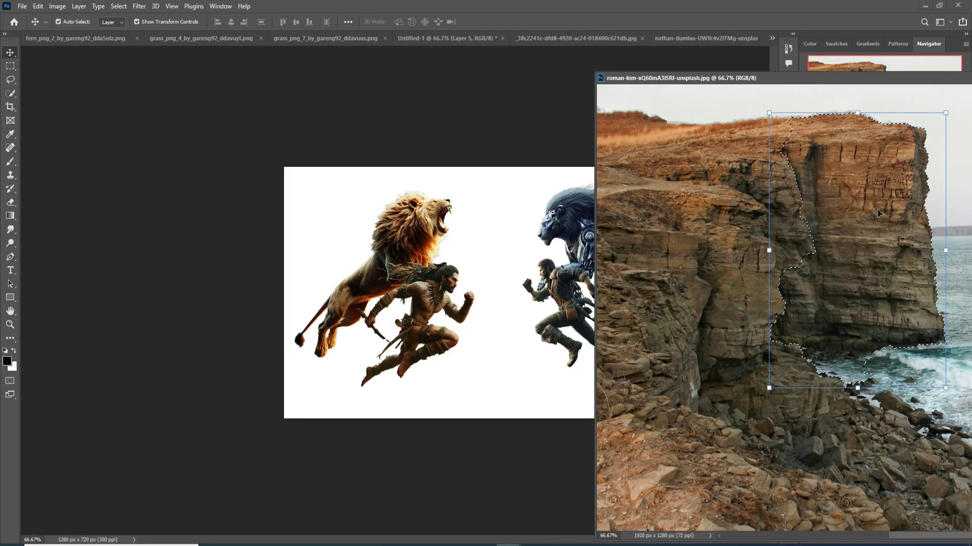
{"action": "left_click_drag", "start_coordinate": [877, 209], "coordinate": [524, 302]}
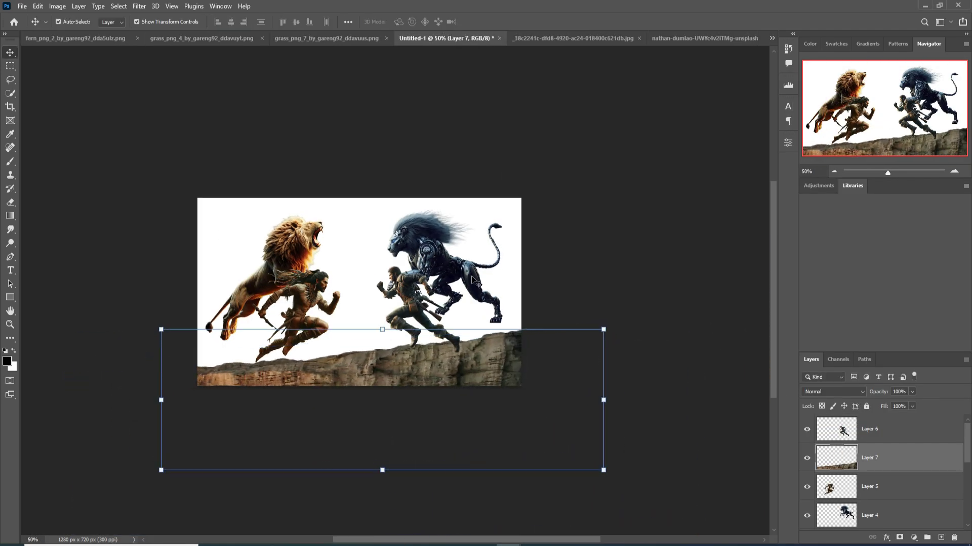
- Scale down the rifle-carrying fighter and place him running on the cliff edge in front of the robotic lion
{"action": "left_click", "coordinate": [543, 272]}
{"action": "left_click", "coordinate": [436, 314]}
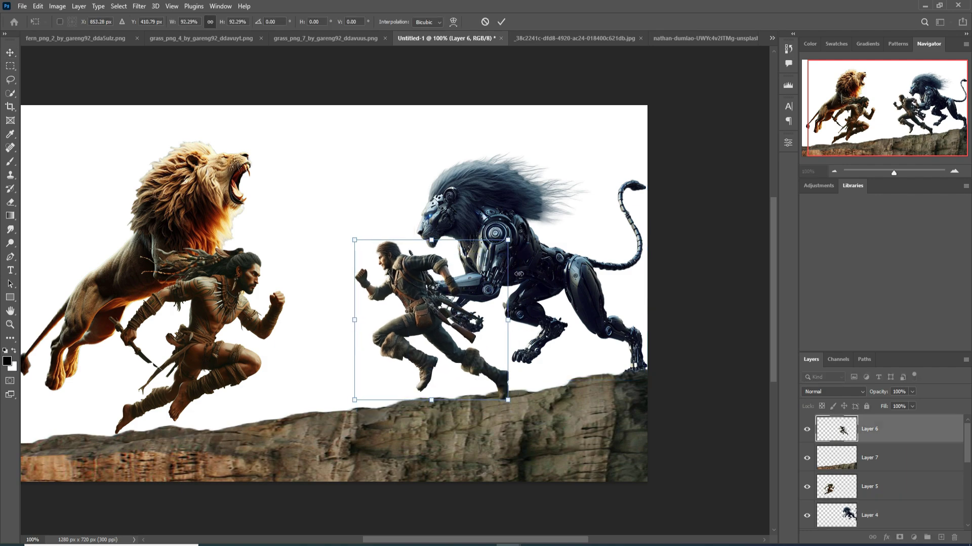
{"action": "left_click_drag", "start_coordinate": [509, 234], "coordinate": [477, 268]}
- Scale the tribal warrior to about 72%, tilt him about -3.9° on the cliff edge, and position the golden lion behind him
{"action": "left_click_drag", "start_coordinate": [191, 330], "coordinate": [250, 336]}
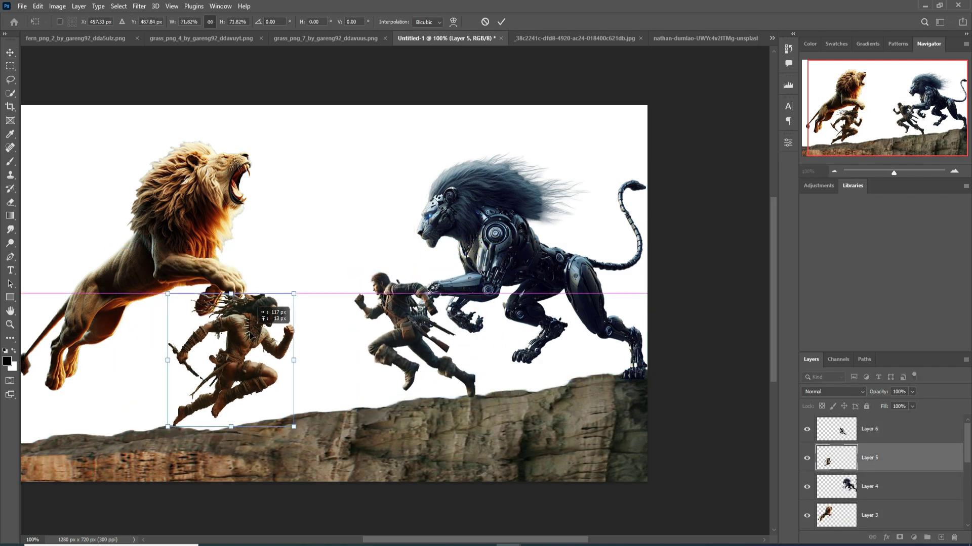
{"action": "left_click_drag", "start_coordinate": [303, 291], "coordinate": [298, 279]}
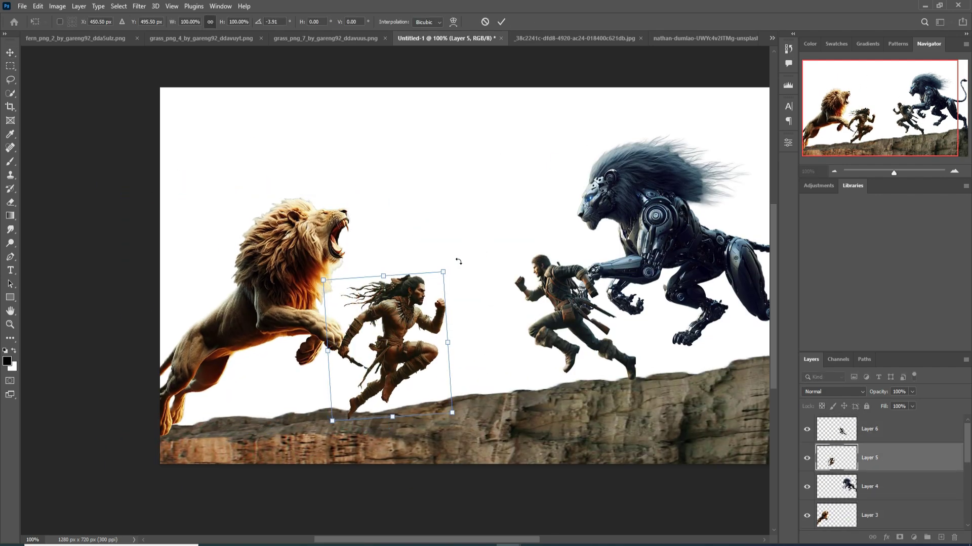
{"action": "left_click_drag", "start_coordinate": [46, 271], "coordinate": [77, 282]}
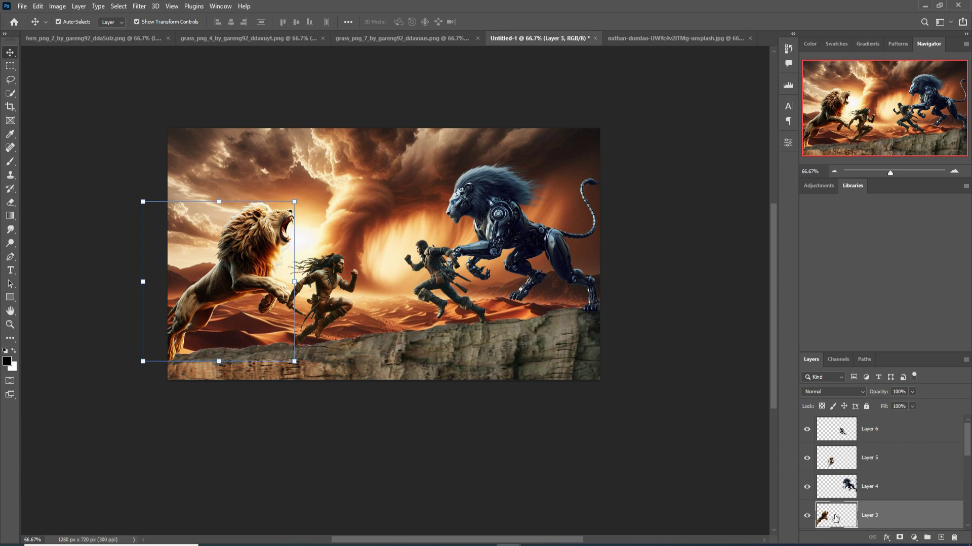
- Smudge the upper edge of the golden lion's mane into fine hair strands at 80% strength
{"action": "left_click", "coordinate": [10, 230]}
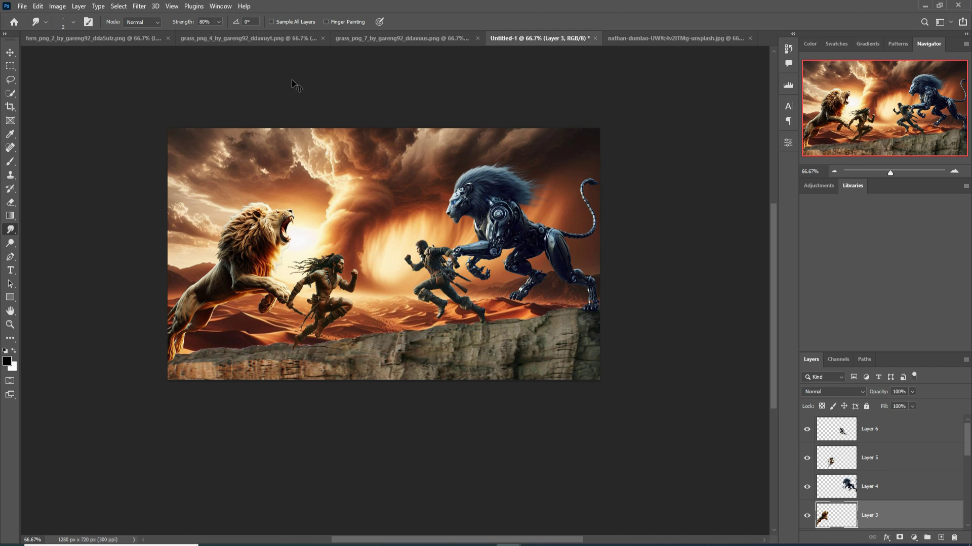
{"action": "key", "text": "ctrl+plus"}
{"action": "key", "text": "ctrl+plus"}
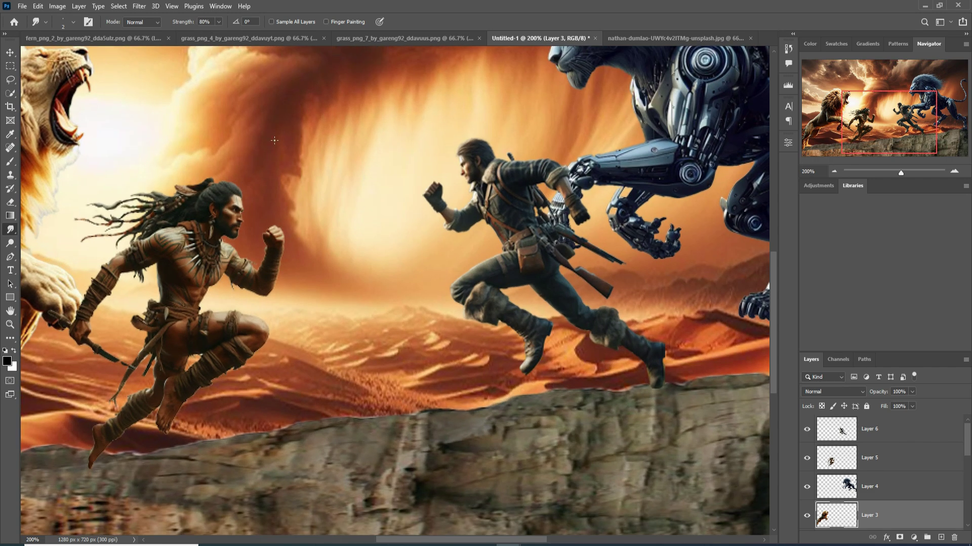
{"action": "left_click_drag", "start_coordinate": [220, 192], "coordinate": [521, 229]}
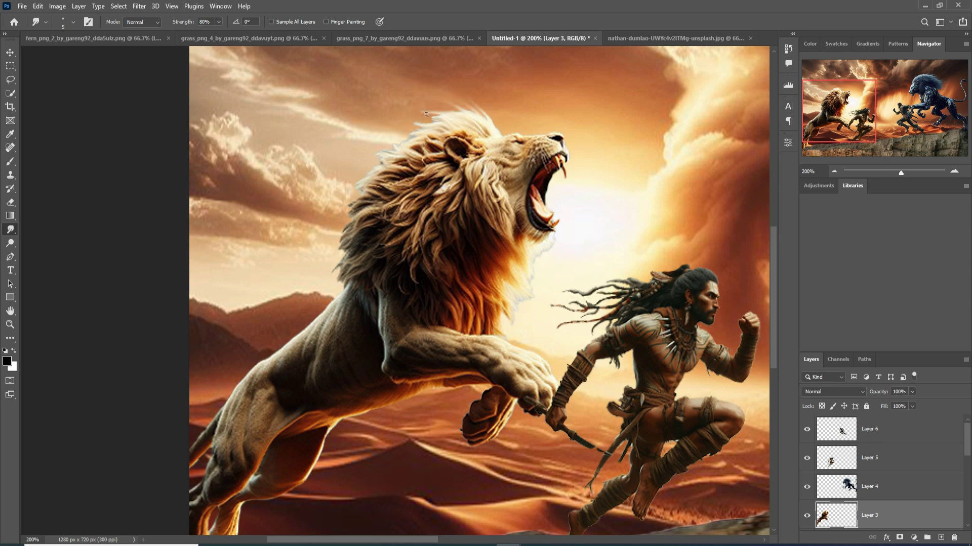
- Lasso and delete the white fringe along the golden lion's chest, and smudge the cut fur edge into soft strands
{"action": "key", "text": "l"}
{"action": "mouse_move", "coordinate": [558, 234]}
{"action": "left_mouse_down"}
{"action": "mouse_move", "coordinate": [505, 338]}
{"action": "mouse_move", "coordinate": [559, 237]}
{"action": "mouse_move", "coordinate": [506, 296]}
{"action": "mouse_move", "coordinate": [504, 338]}
{"action": "left_mouse_up"}
{"action": "key", "text": "Delete"}
{"action": "key", "text": "ctrl+d"}
{"action": "left_click", "coordinate": [10, 230]}
{"action": "mouse_move", "coordinate": [303, 373]}
{"action": "left_mouse_down"}
{"action": "mouse_move", "coordinate": [394, 251]}
{"action": "mouse_move", "coordinate": [174, 317]}
{"action": "left_mouse_up"}
- Smudge the tribal warrior's trailing hair on Layer 5 to blend its edges into the background
{"action": "left_click", "coordinate": [513, 225], "text": "ctrl"}
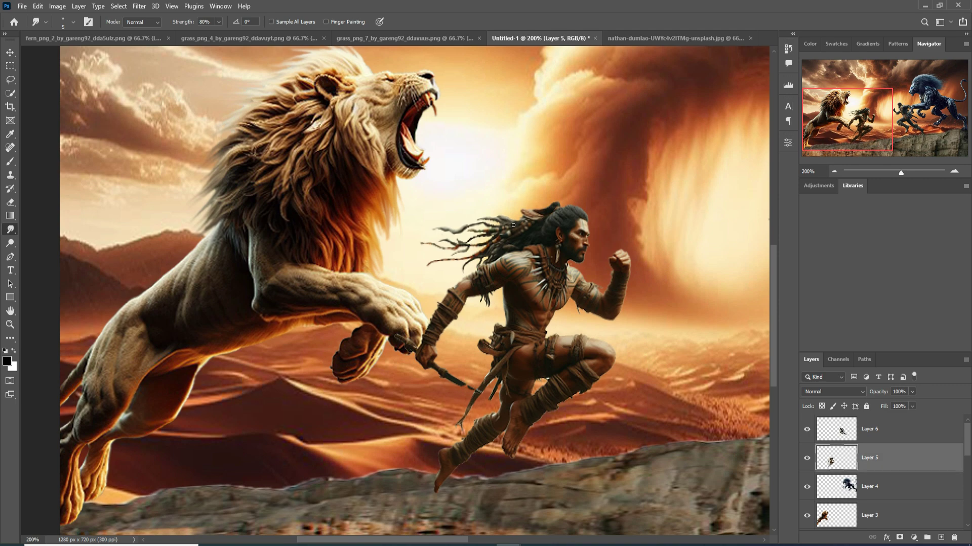
{"action": "mouse_move", "coordinate": [542, 210]}
{"action": "left_mouse_down"}
{"action": "mouse_move", "coordinate": [526, 202]}
{"action": "mouse_move", "coordinate": [440, 230]}
{"action": "mouse_move", "coordinate": [476, 268]}
{"action": "mouse_move", "coordinate": [433, 264]}
{"action": "left_mouse_up"}
{"action": "left_click_drag", "start_coordinate": [498, 249], "coordinate": [460, 245]}
- Smudge fine hair strands along the robotic lion's chin and throat on Layer 4
{"action": "key", "text": "ctrl+minus"}
{"action": "key", "text": "ctrl+minus"}
{"action": "left_click", "coordinate": [645, 196], "text": "ctrl"}
{"action": "key", "text": "ctrl+plus"}
{"action": "key", "text": "ctrl+plus"}
{"action": "key", "text": "ctrl+plus"}
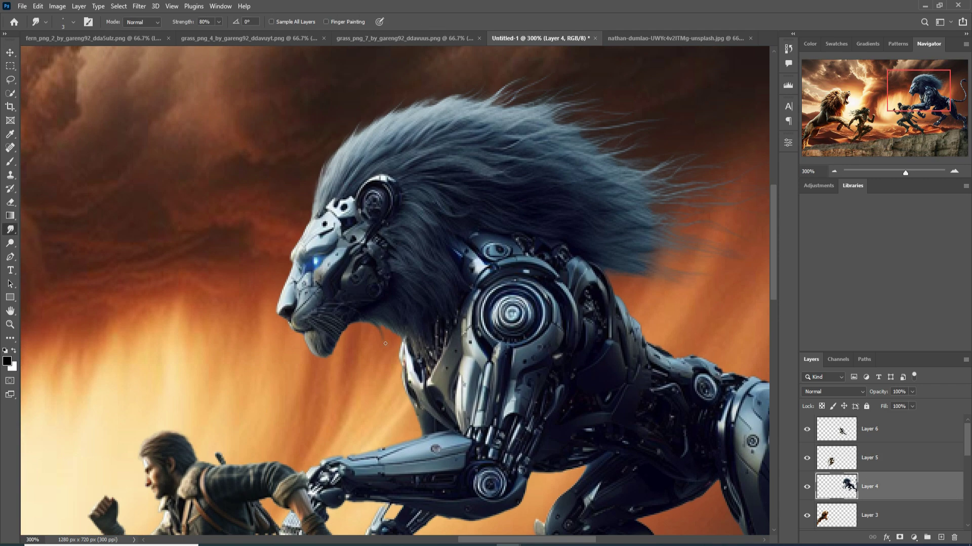
{"action": "left_click_drag", "start_coordinate": [367, 324], "coordinate": [390, 340]}
{"action": "left_click_drag", "start_coordinate": [323, 349], "coordinate": [345, 357]}
- Open the duplicated desert storm background, Layer 8 copy, in the Camera Raw Filter and set its overall saturation to -8
{"action": "key", "text": "v"}
{"action": "key", "text": "ctrl+minus"}
{"action": "key", "text": "ctrl+minus"}
{"action": "left_click_drag", "start_coordinate": [553, 226], "coordinate": [700, 169]}
{"action": "scroll", "coordinate": [886, 447], "scroll_direction": "down", "scroll_amount": 3}
{"action": "left_click", "coordinate": [844, 487]}
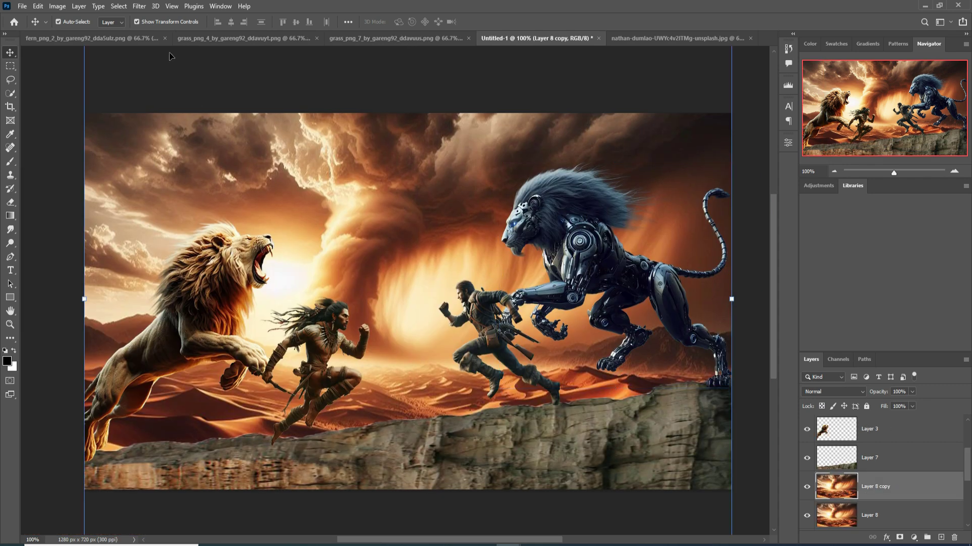
{"action": "left_click", "coordinate": [138, 6]}
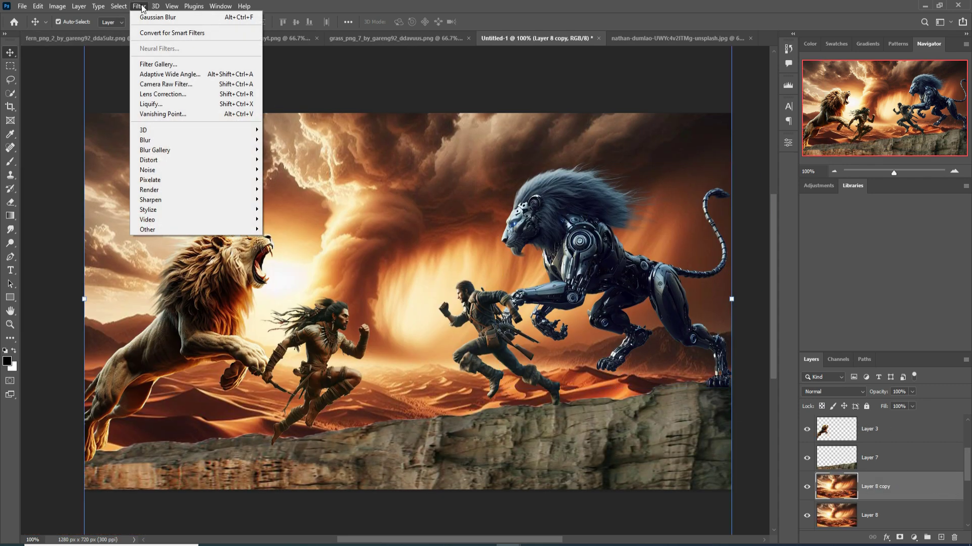
{"action": "left_click", "coordinate": [163, 84]}
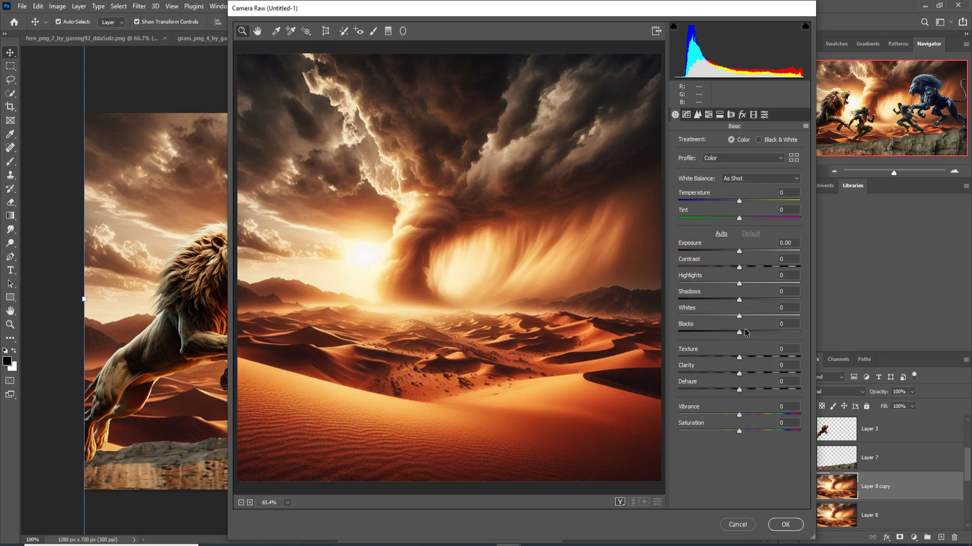
{"action": "left_click_drag", "start_coordinate": [738, 430], "coordinate": [735, 431]}
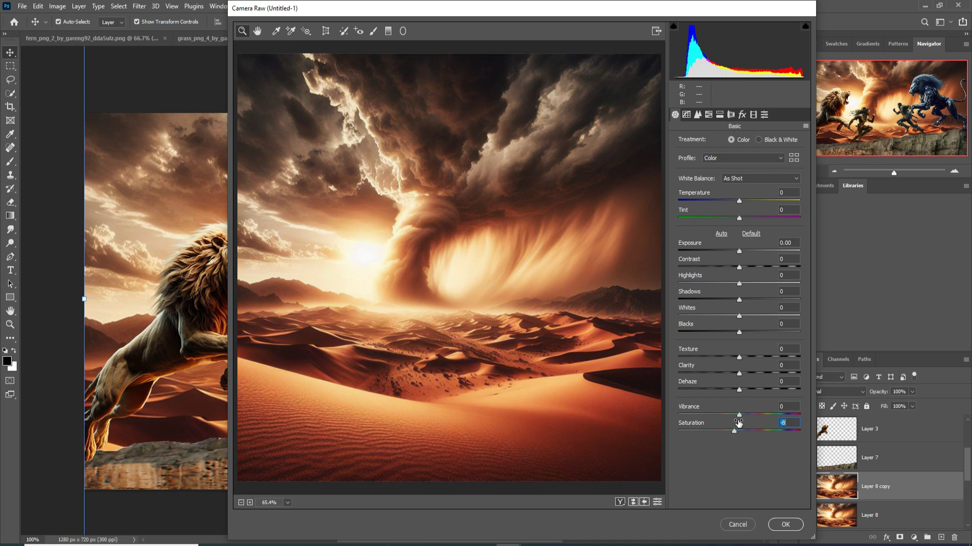
- Set the HSL saturation to -18 for reds and -13 for oranges, reduce the purples, and apply the Camera Raw adjustments
{"action": "left_click", "coordinate": [709, 114]}
{"action": "left_click_drag", "start_coordinate": [740, 181], "coordinate": [732, 201]}
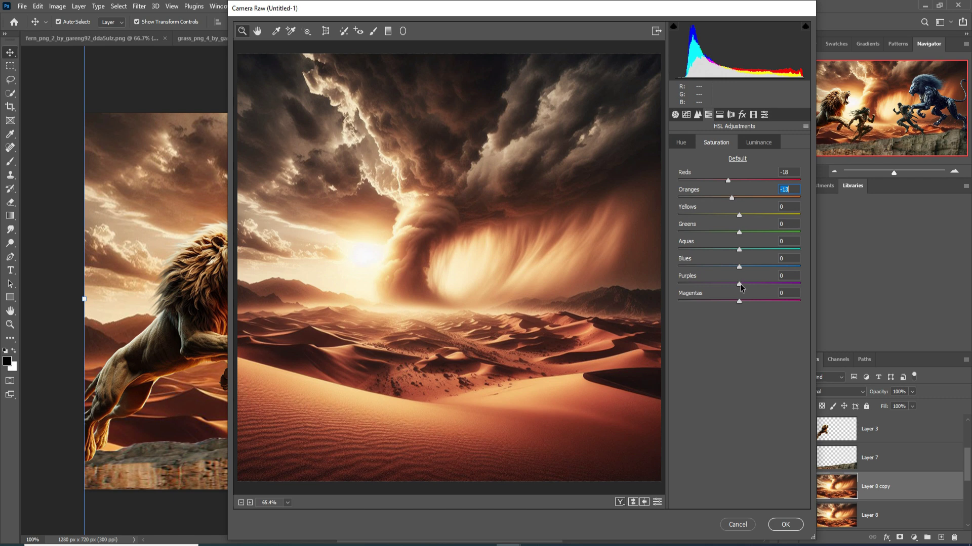
{"action": "left_click_drag", "start_coordinate": [740, 284], "coordinate": [730, 284]}
{"action": "left_click", "coordinate": [782, 525]}
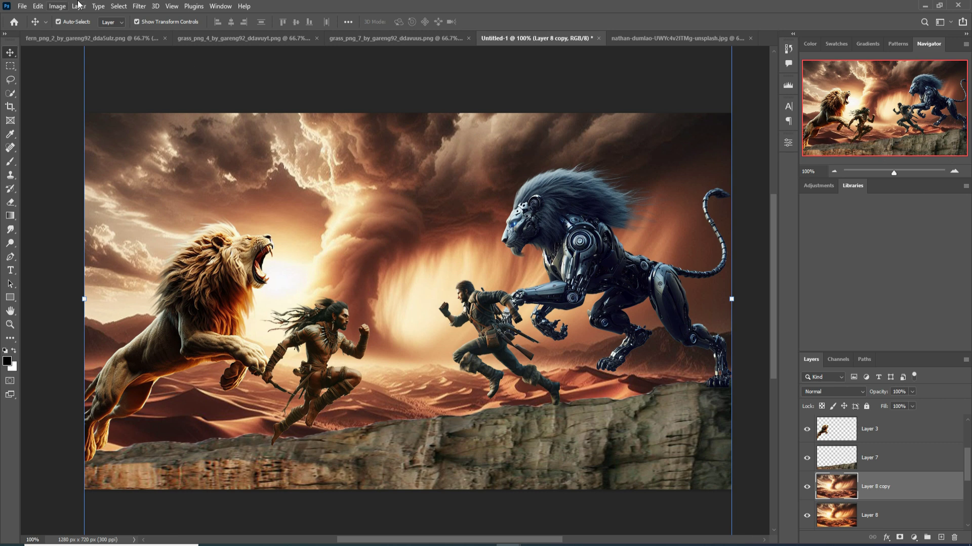
- Apply a Gaussian Blur with a radius of 7.2 pixels to the duplicated storm background
{"action": "left_click", "coordinate": [139, 6]}
{"action": "mouse_move", "coordinate": [159, 144]}
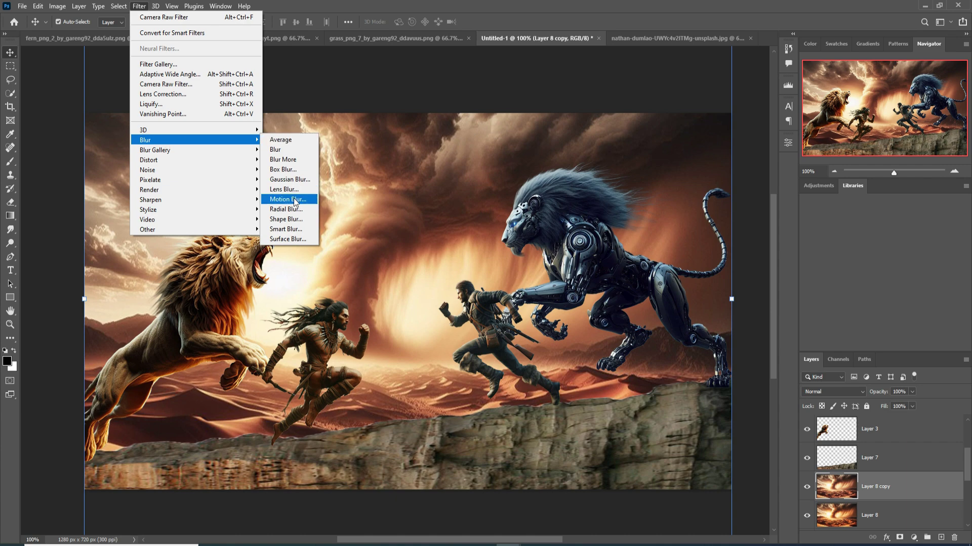
{"action": "left_click", "coordinate": [290, 180]}
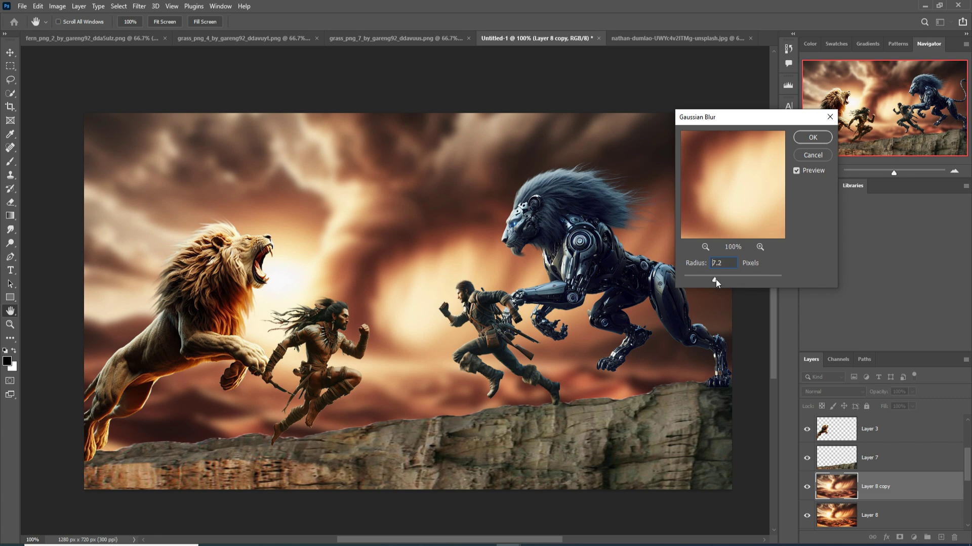
{"action": "left_click_drag", "start_coordinate": [716, 280], "coordinate": [716, 279]}
{"action": "left_click", "coordinate": [812, 138]}
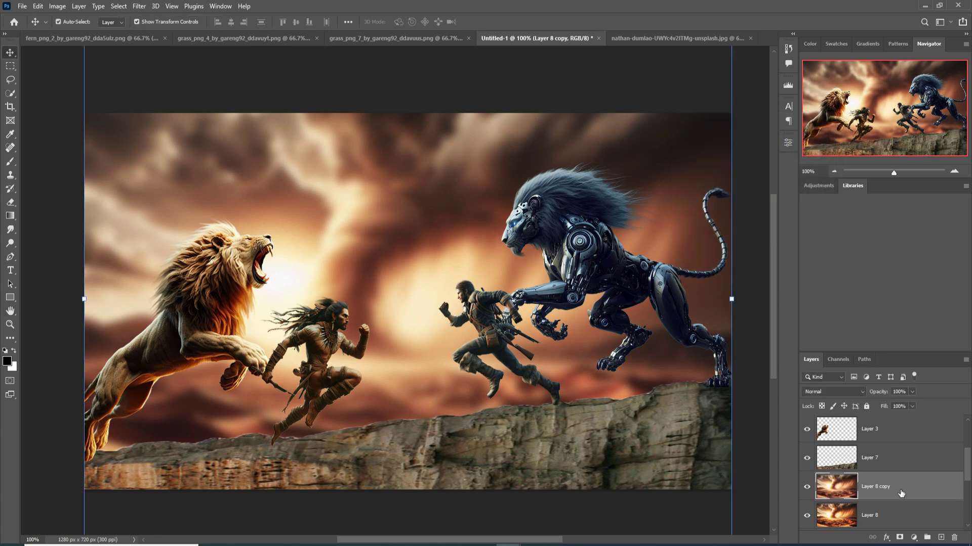
- Add a layer mask to Layer 8 copy and paint it black along the bottom to reveal the sharp dunes of Layer 8
{"action": "scroll", "coordinate": [902, 490], "scroll_direction": "down", "scroll_amount": 1}
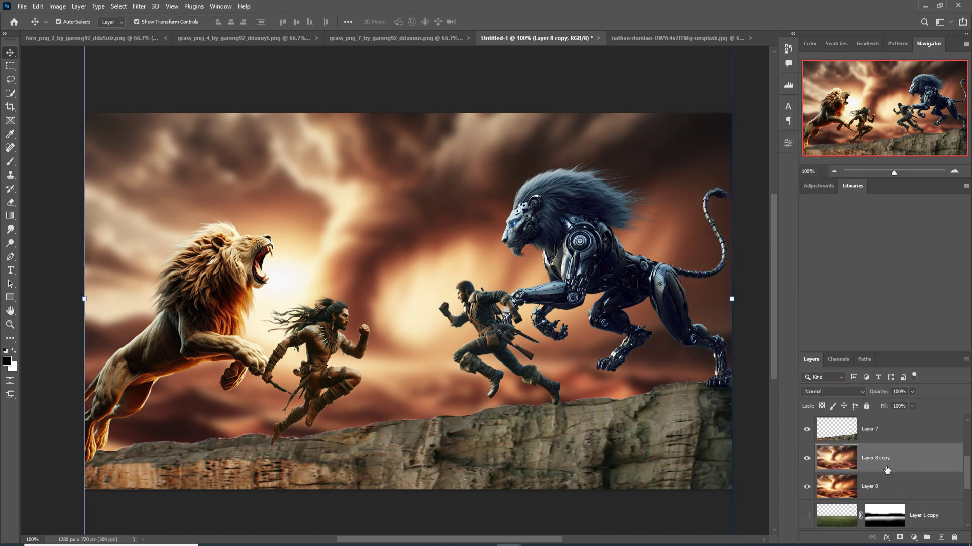
{"action": "left_click", "coordinate": [898, 537]}
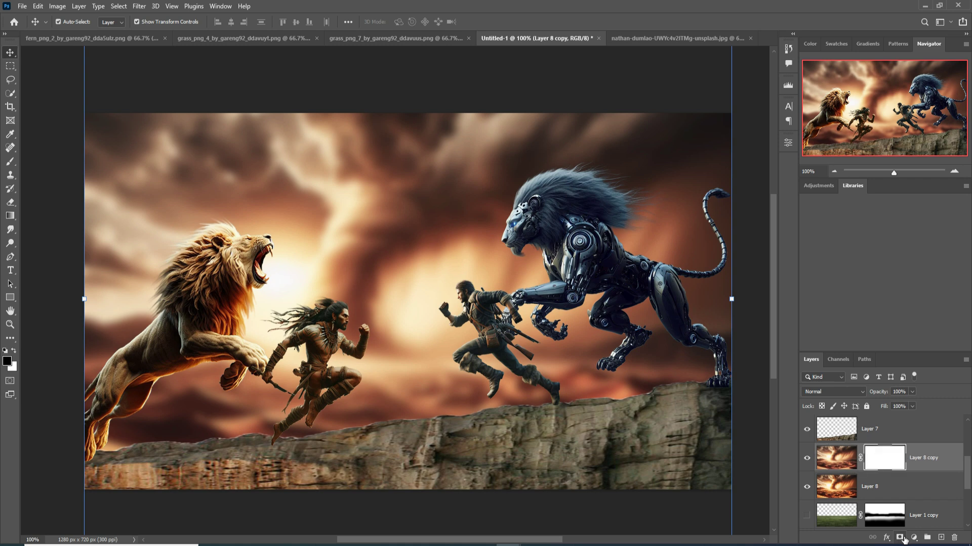
{"action": "left_click", "coordinate": [10, 163]}
{"action": "left_click", "coordinate": [410, 448]}
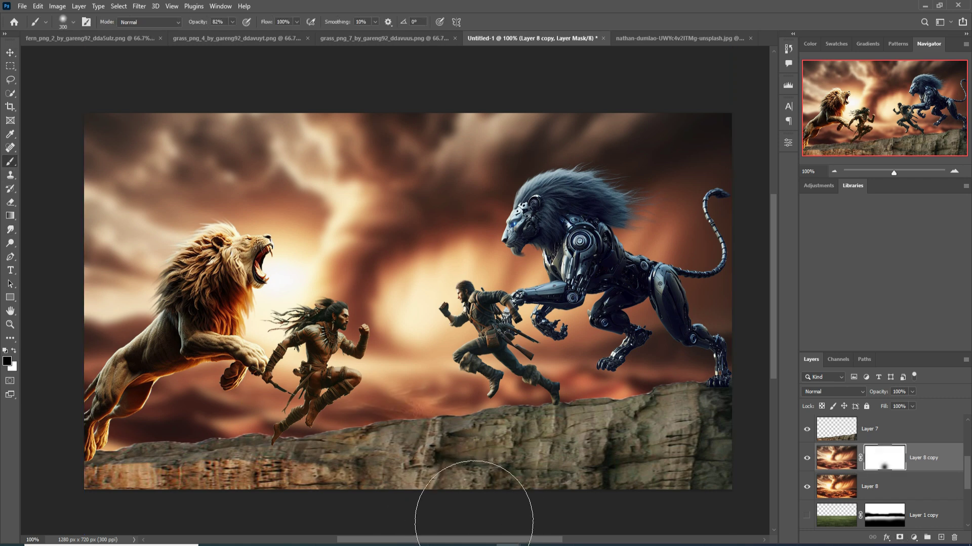
{"action": "key", "text": "bracketleft"}
{"action": "mouse_move", "coordinate": [455, 491]}
{"action": "left_mouse_down"}
{"action": "mouse_move", "coordinate": [561, 458]}
{"action": "mouse_move", "coordinate": [523, 474]}
{"action": "mouse_move", "coordinate": [652, 458]}
{"action": "mouse_move", "coordinate": [473, 484]}
{"action": "mouse_move", "coordinate": [134, 492]}
{"action": "left_mouse_up"}
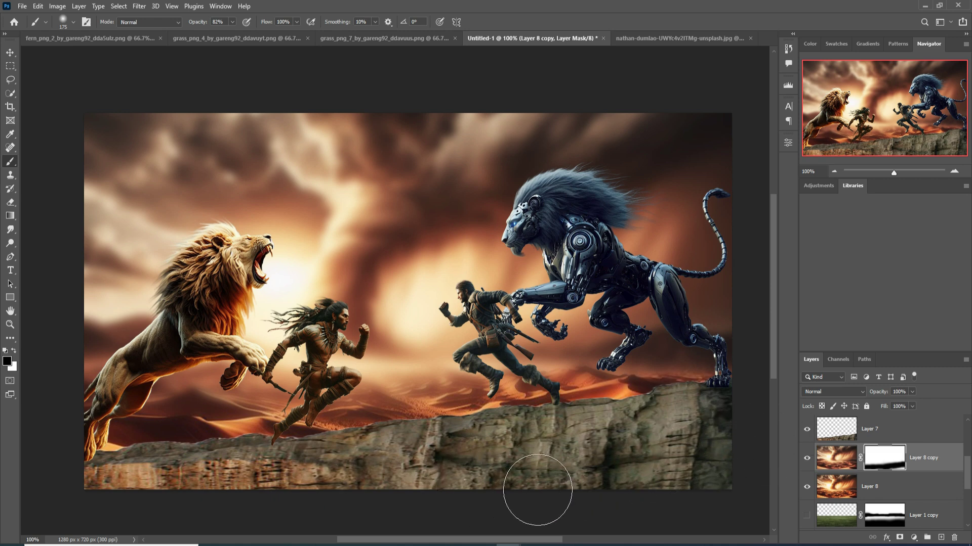
- Open the rock cliff, Layer 7, in the Camera Raw Filter and slightly raise its overall saturation
{"action": "left_click", "coordinate": [10, 53]}
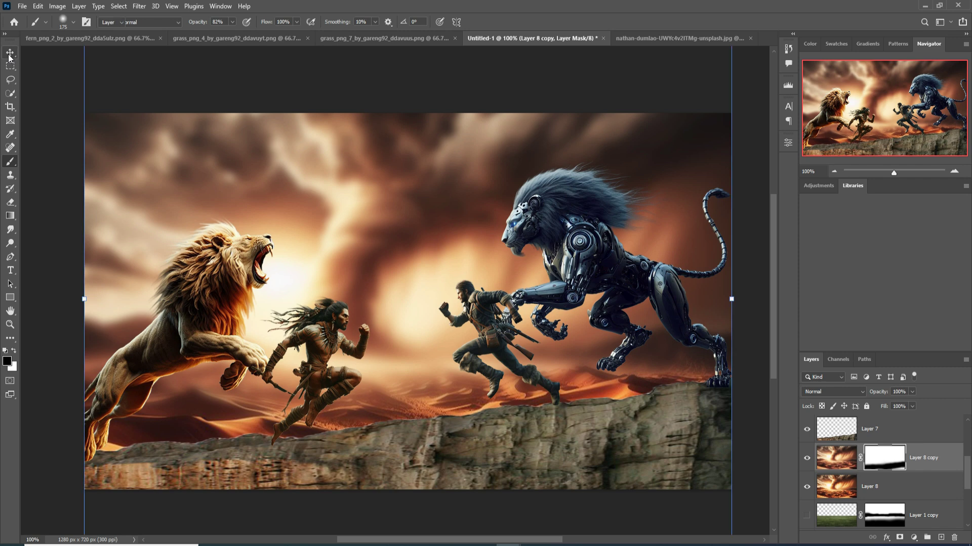
{"action": "left_click", "coordinate": [530, 442]}
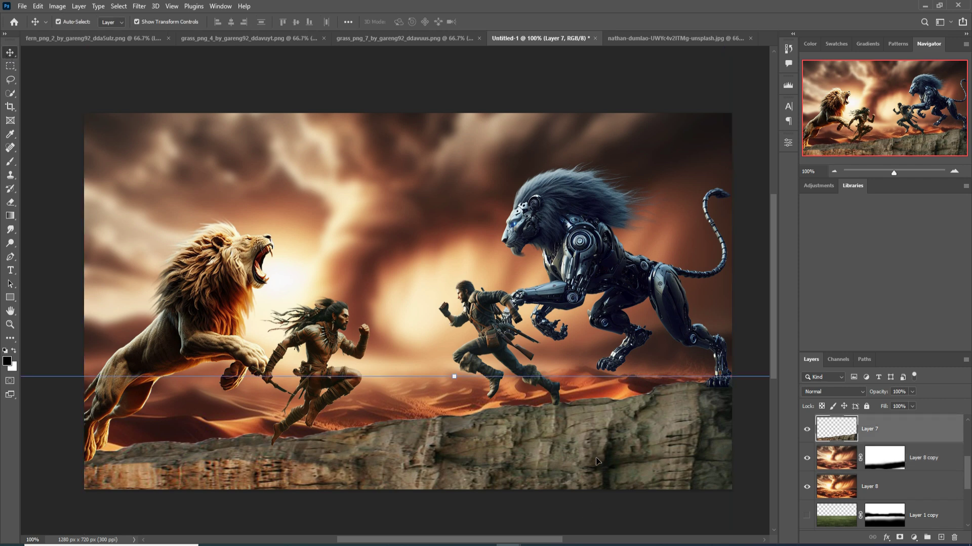
{"action": "left_click", "coordinate": [139, 6]}
{"action": "left_click", "coordinate": [163, 84]}
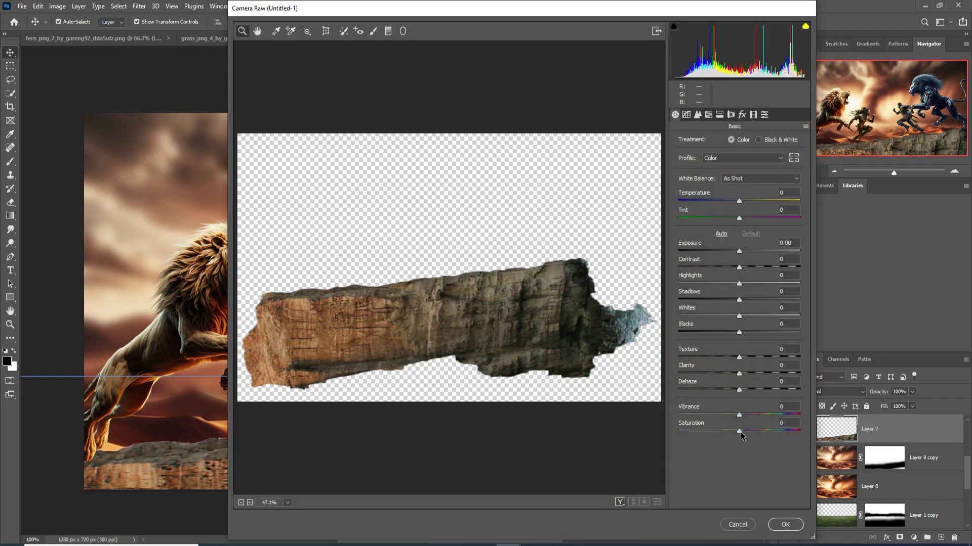
{"action": "left_click_drag", "start_coordinate": [740, 433], "coordinate": [750, 431]}
- Set the cliff's HSL saturation to +29 for reds, +1 for oranges and +65 for blues, and apply the Camera Raw adjustments
{"action": "left_click", "coordinate": [710, 115]}
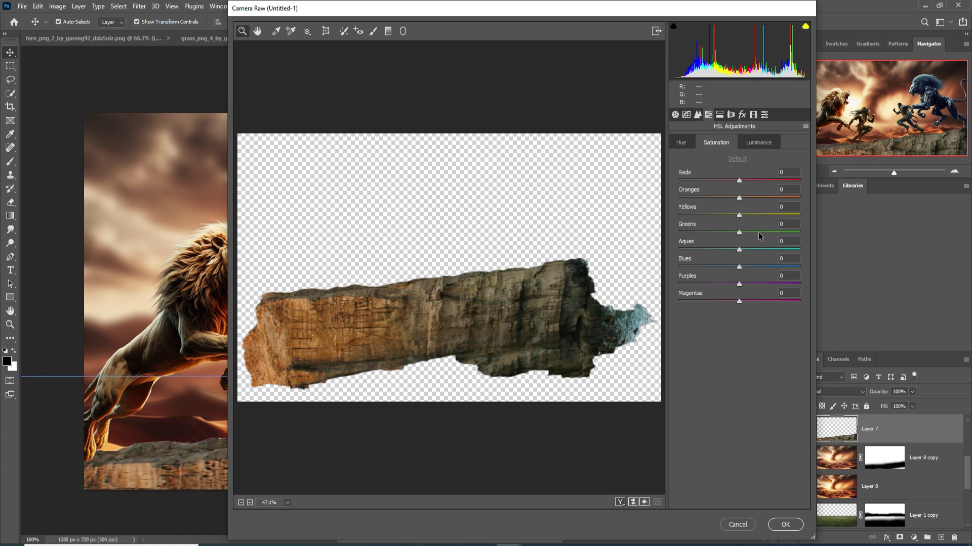
{"action": "left_click_drag", "start_coordinate": [739, 266], "coordinate": [767, 265]}
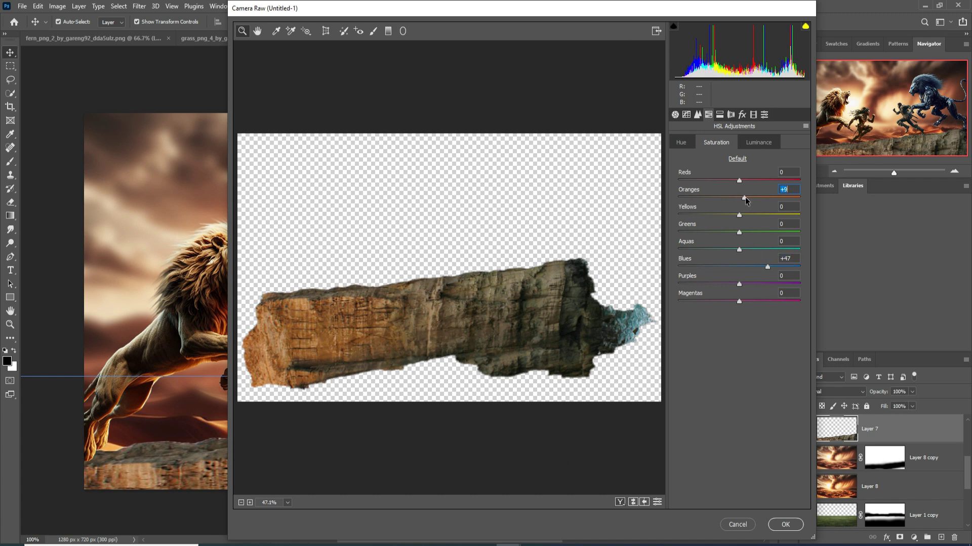
{"action": "key", "text": "Up"}
{"action": "left_click_drag", "start_coordinate": [741, 180], "coordinate": [759, 181]}
{"action": "left_click_drag", "start_coordinate": [767, 267], "coordinate": [781, 265]}
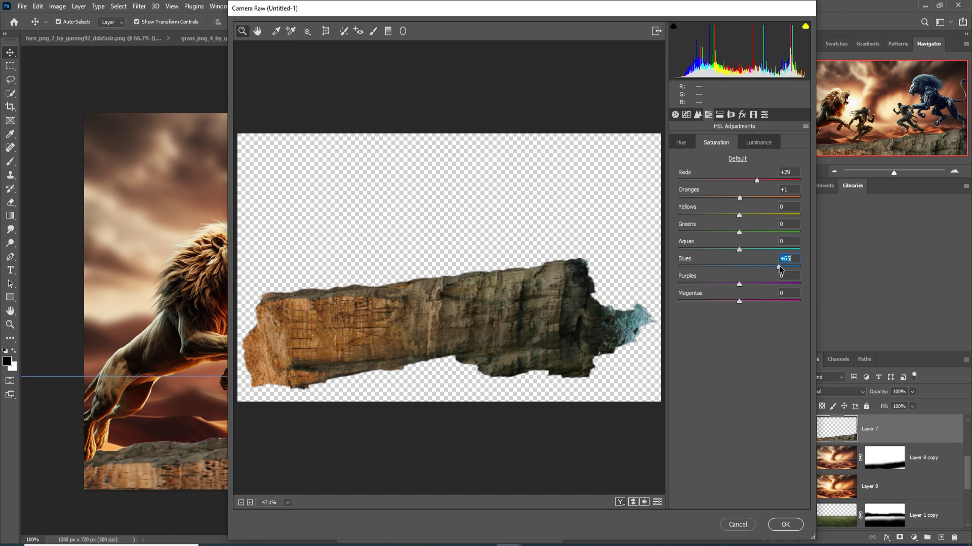
{"action": "left_click", "coordinate": [786, 525]}
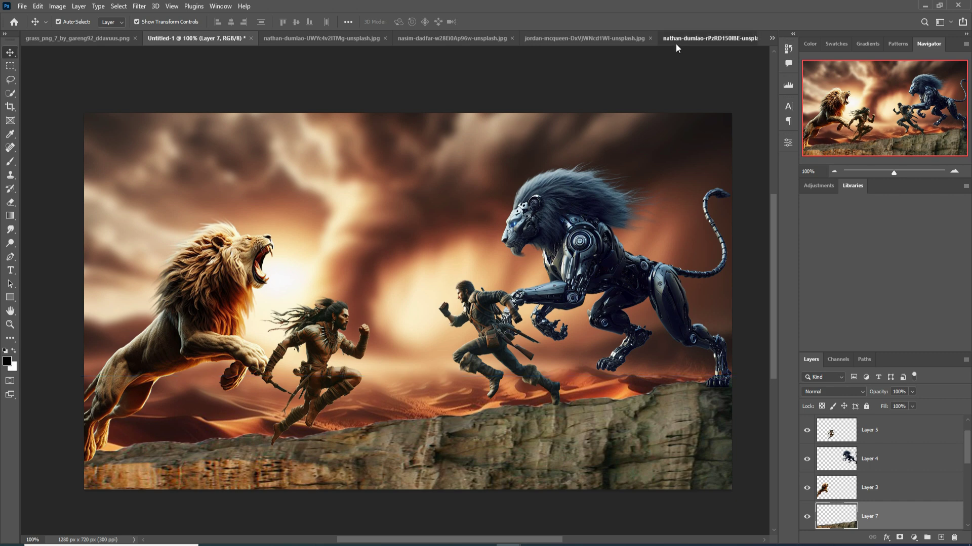
- Float the sunset photo in its own window over the Untitled-1 composition
{"action": "left_click", "coordinate": [676, 42]}
{"action": "left_click", "coordinate": [527, 40]}
{"action": "left_click_drag", "start_coordinate": [526, 42], "coordinate": [590, 71]}
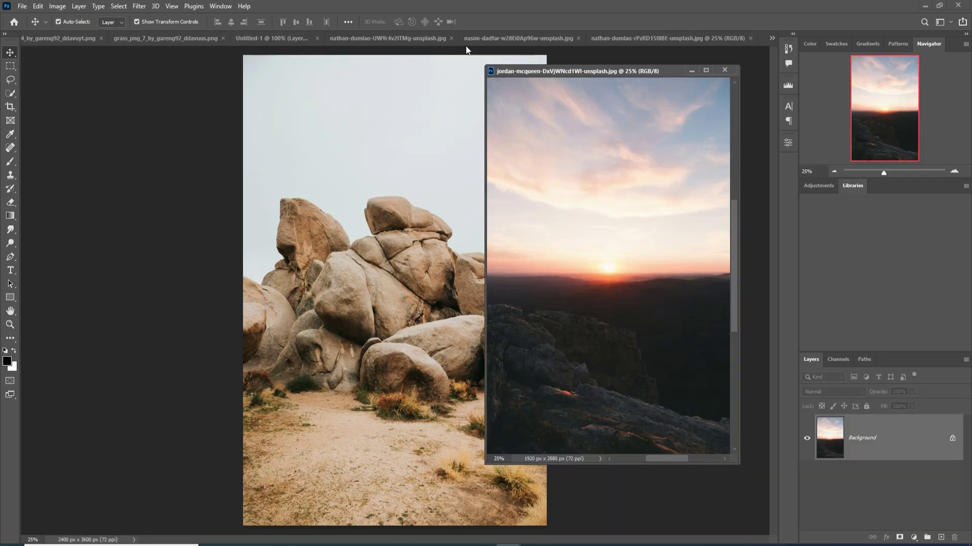
{"action": "left_click", "coordinate": [268, 41]}
{"action": "left_click", "coordinate": [648, 205]}
{"action": "left_click_drag", "start_coordinate": [647, 205], "coordinate": [329, 175]}
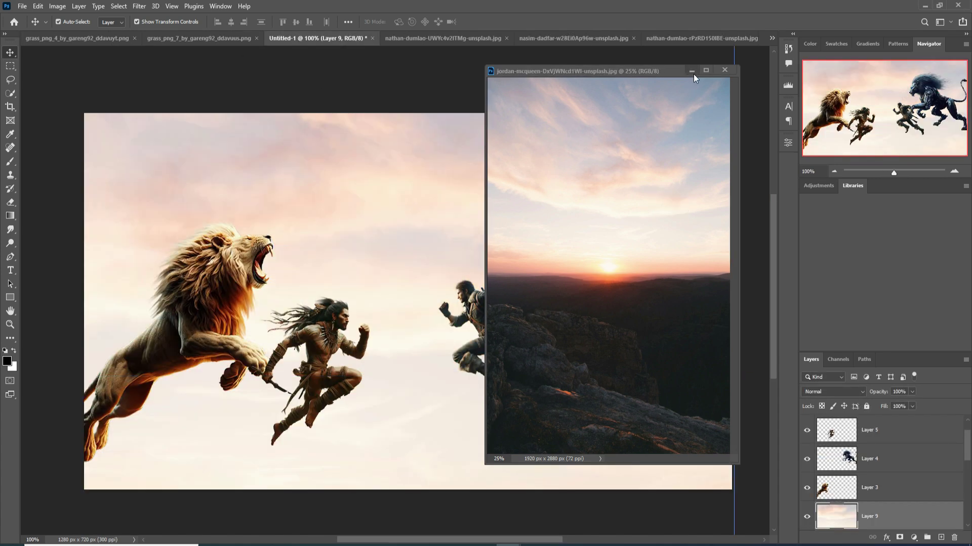
{"action": "key", "text": "ctrl+z"}
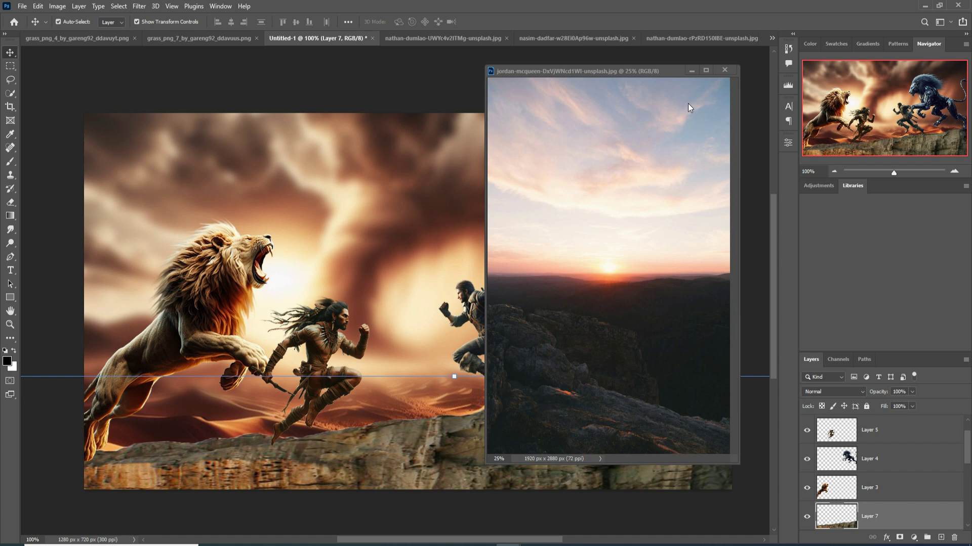
- Select the full sky down to the horizon in the sunset photo with the Rectangular Marquee and move its window aside
{"action": "left_click", "coordinate": [624, 105]}
{"action": "left_click", "coordinate": [10, 65]}
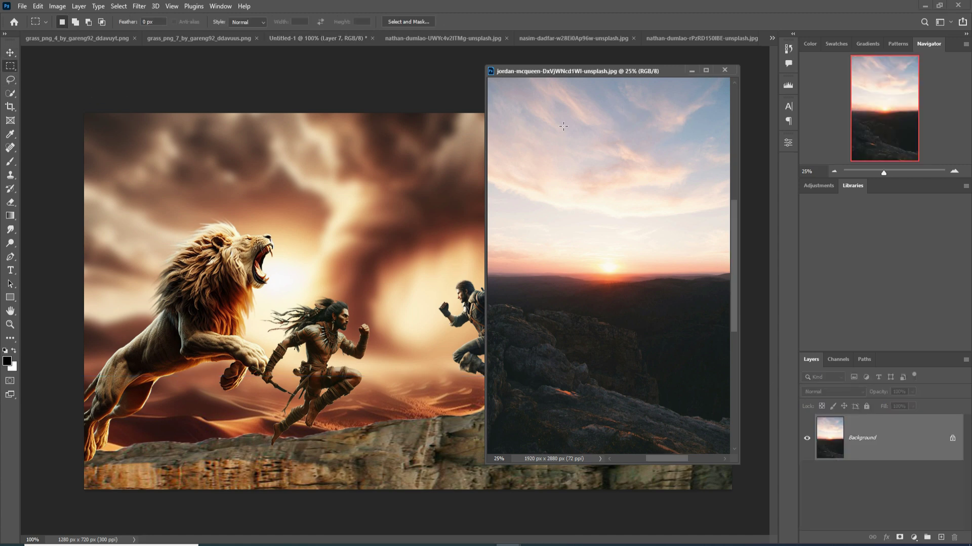
{"action": "left_click_drag", "start_coordinate": [488, 77], "coordinate": [718, 279]}
{"action": "left_click_drag", "start_coordinate": [585, 71], "coordinate": [708, 73]}
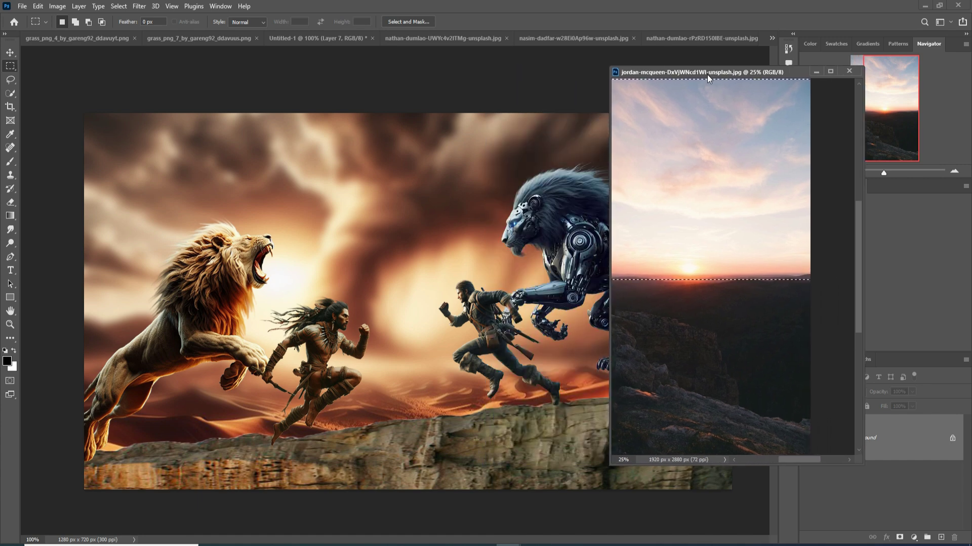
{"action": "left_click_drag", "start_coordinate": [713, 180], "coordinate": [400, 181]}
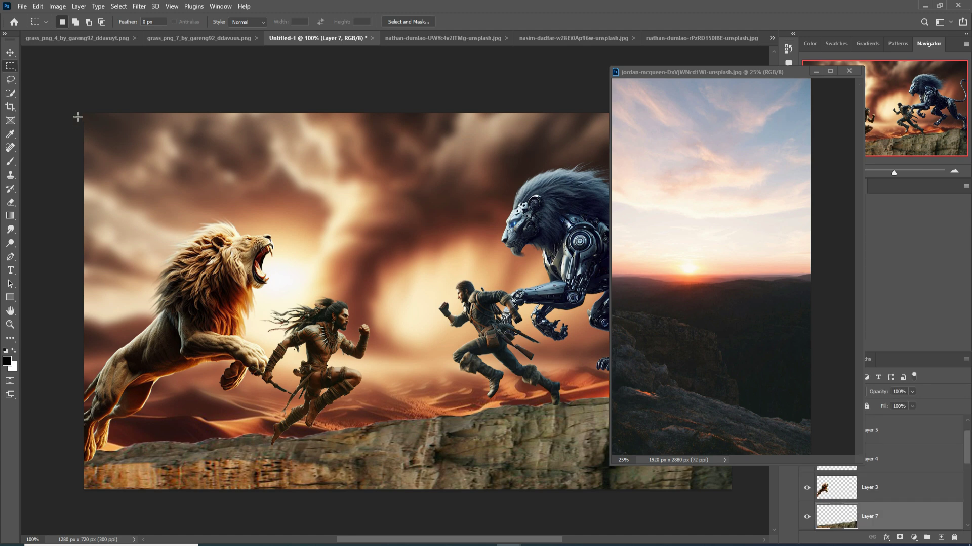
- Copy the selected sunset sky into Untitled-1 with the Move tool and minimize the photo's window
{"action": "left_click", "coordinate": [10, 51]}
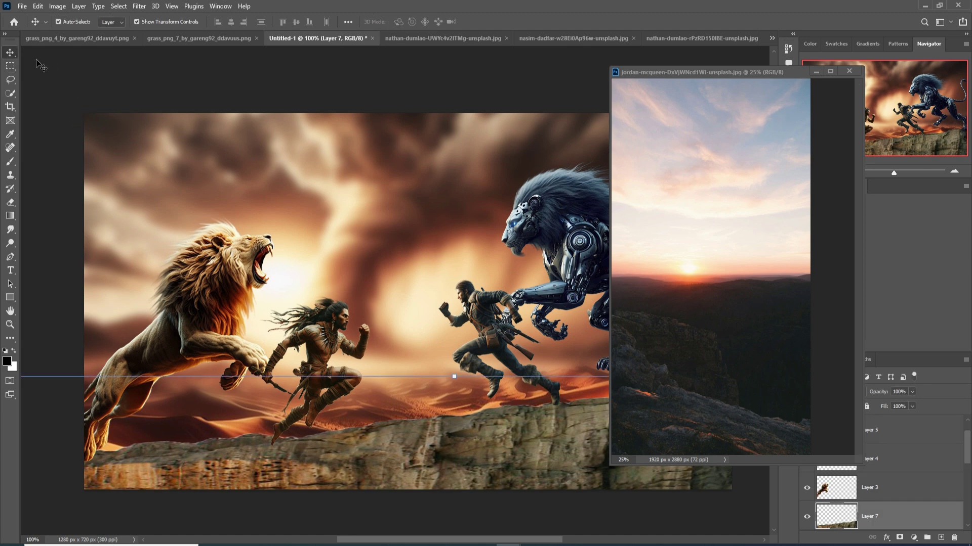
{"action": "left_click", "coordinate": [723, 163]}
{"action": "left_click_drag", "start_coordinate": [721, 168], "coordinate": [438, 196]}
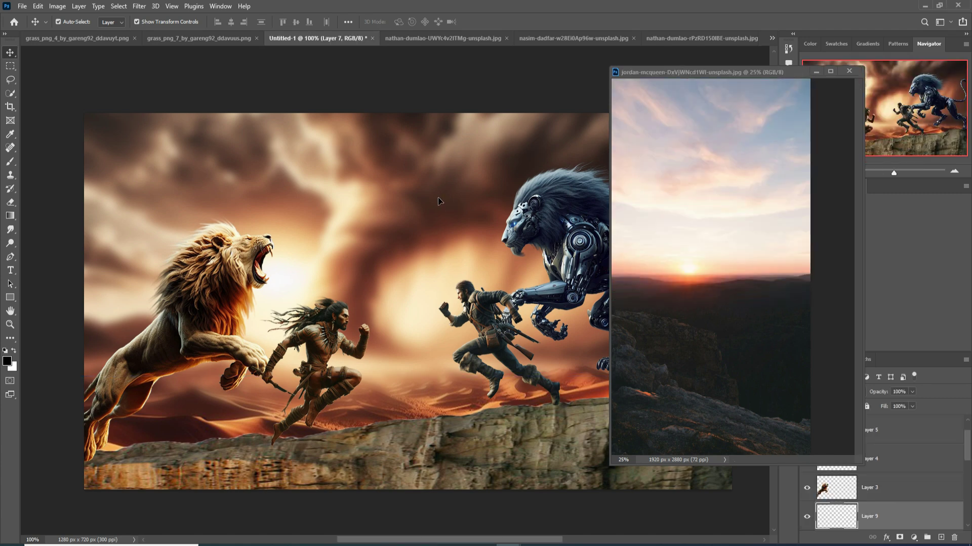
{"action": "left_click", "coordinate": [815, 72]}
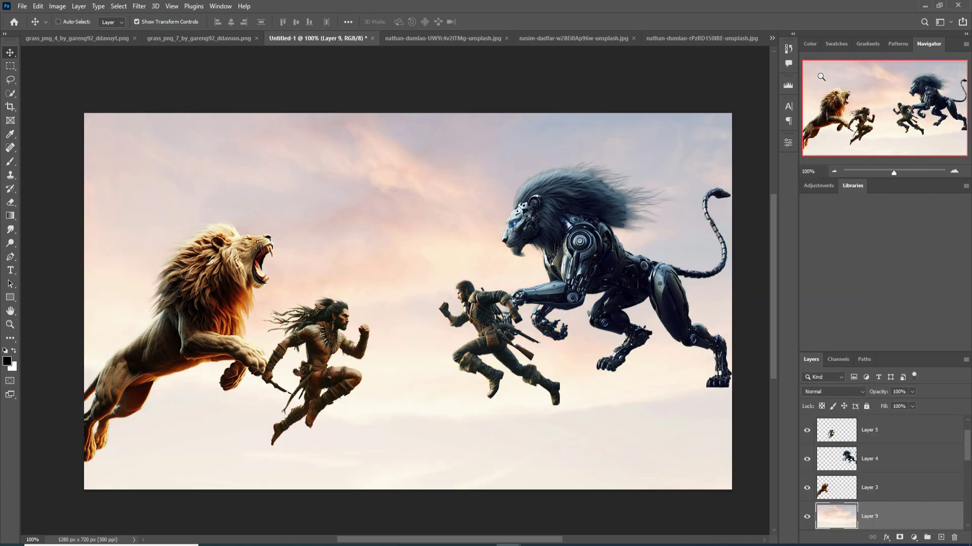
- Scale the sunset sky, Layer 9, to the canvas width, stretch it down behind the cliff's edge and place it below Layer 7
{"action": "key", "text": "ctrl+minus"}
{"action": "key", "text": "ctrl+minus"}
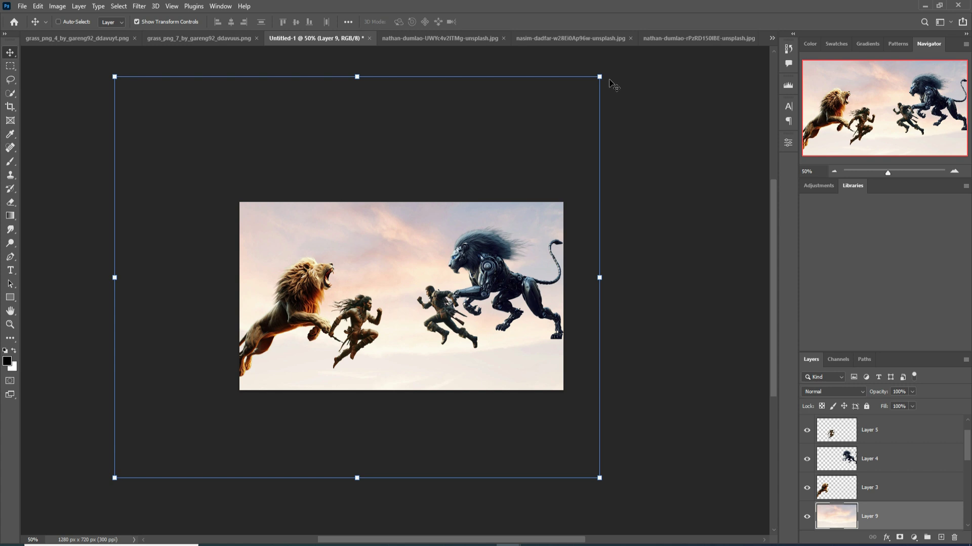
{"action": "left_click_drag", "start_coordinate": [600, 79], "coordinate": [270, 349]}
{"action": "left_click_drag", "start_coordinate": [190, 390], "coordinate": [314, 243]}
{"action": "left_click_drag", "start_coordinate": [395, 330], "coordinate": [565, 330]}
{"action": "key", "text": "Return"}
{"action": "left_click_drag", "start_coordinate": [406, 335], "coordinate": [406, 363]}
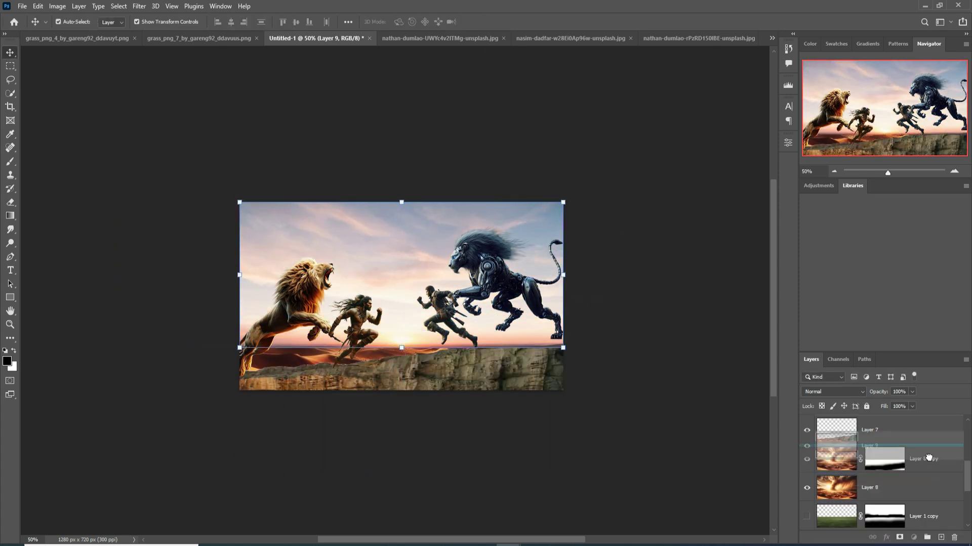
{"action": "left_click", "coordinate": [501, 22]}
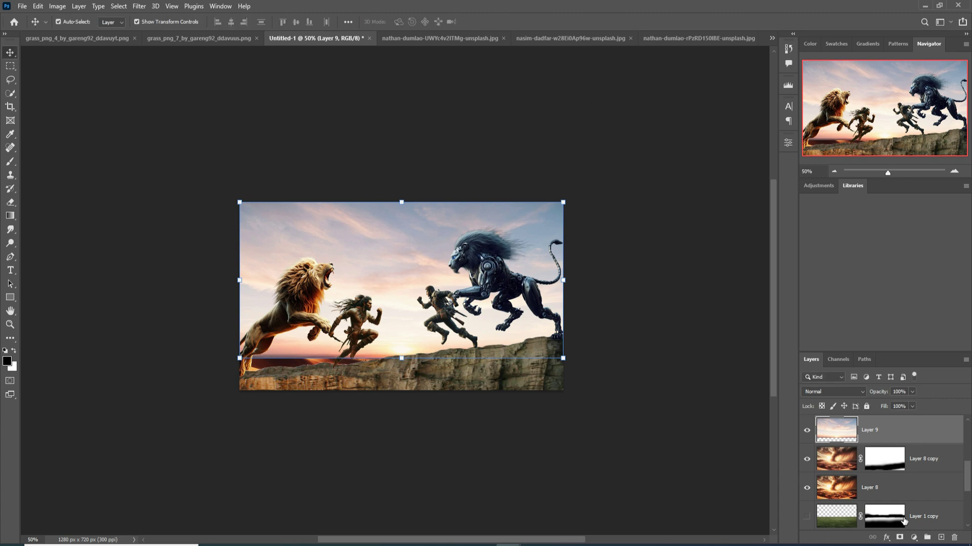
- Add a layer mask to the sunset sky and paint out its lower edge so it blends into the dunes
{"action": "left_click", "coordinate": [903, 538]}
{"action": "left_click", "coordinate": [10, 162]}
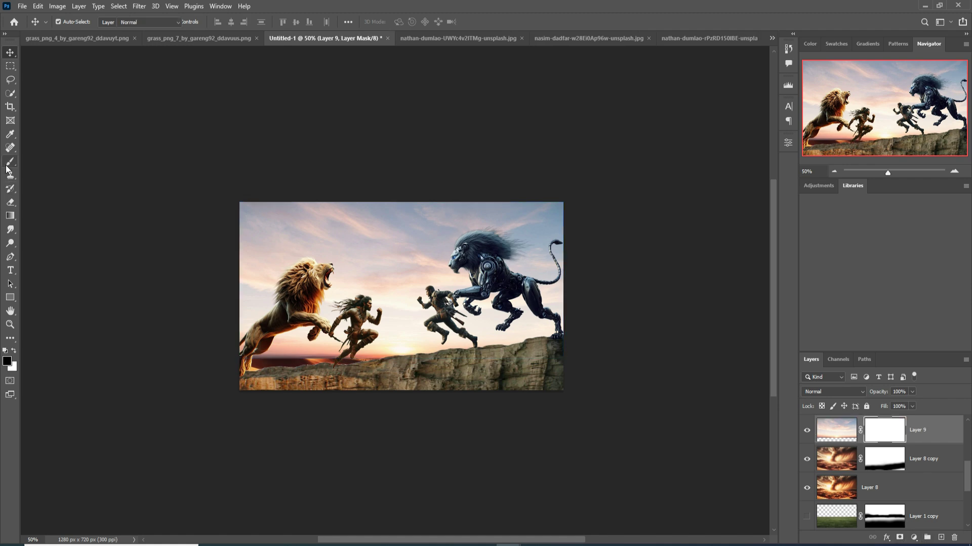
{"action": "mouse_move", "coordinate": [287, 390]}
{"action": "left_mouse_down"}
{"action": "mouse_move", "coordinate": [326, 398]}
{"action": "mouse_move", "coordinate": [258, 392]}
{"action": "mouse_move", "coordinate": [330, 397]}
{"action": "mouse_move", "coordinate": [342, 394]}
{"action": "mouse_move", "coordinate": [310, 392]}
{"action": "mouse_move", "coordinate": [571, 375]}
{"action": "mouse_move", "coordinate": [382, 384]}
{"action": "mouse_move", "coordinate": [301, 376]}
{"action": "mouse_move", "coordinate": [609, 372]}
{"action": "mouse_move", "coordinate": [456, 396]}
{"action": "mouse_move", "coordinate": [226, 375]}
{"action": "mouse_move", "coordinate": [598, 375]}
{"action": "left_mouse_up"}
{"action": "left_click", "coordinate": [233, 22]}
{"action": "left_click", "coordinate": [208, 35]}
{"action": "left_click_drag", "start_coordinate": [400, 360], "coordinate": [591, 355]}
{"action": "key", "text": "v"}
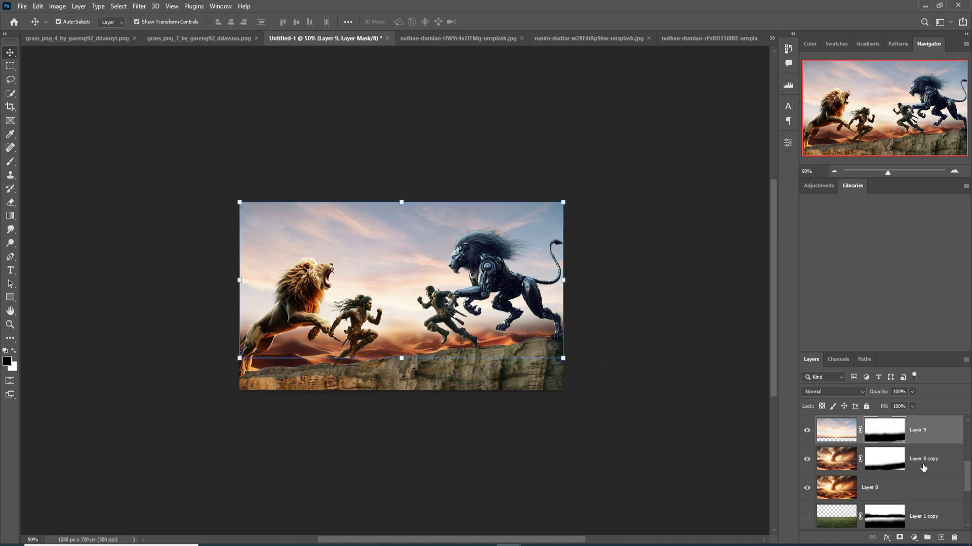
- Merge the desert storm layers, Layer 8 copy and Layer 8, into one layer
{"action": "left_click", "coordinate": [932, 464]}
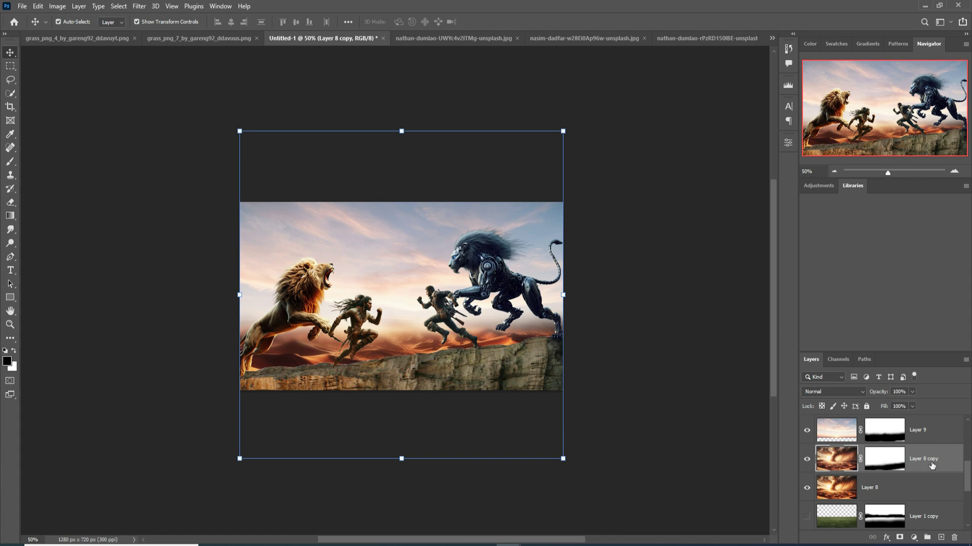
{"action": "left_click", "coordinate": [931, 487], "text": "shift"}
{"action": "right_click", "coordinate": [932, 461]}
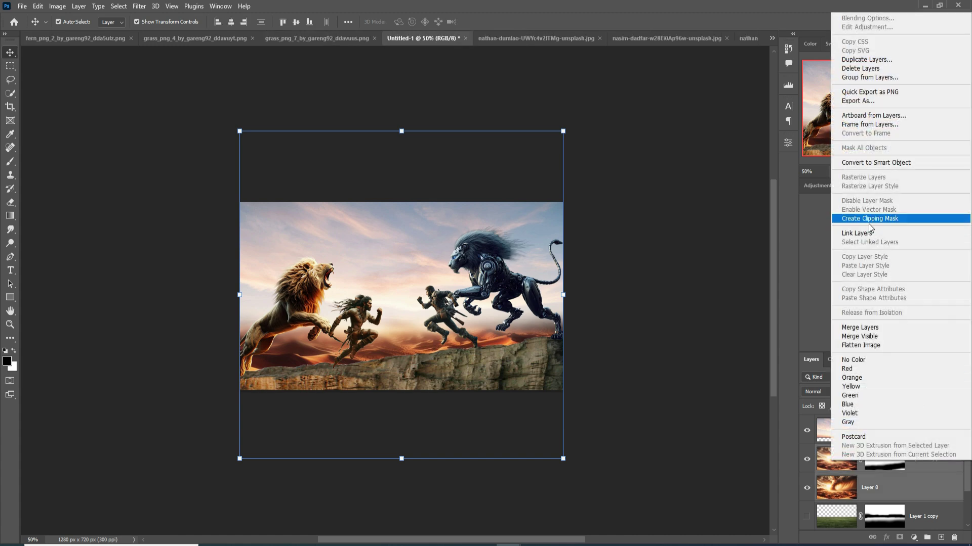
{"action": "left_click", "coordinate": [875, 328]}
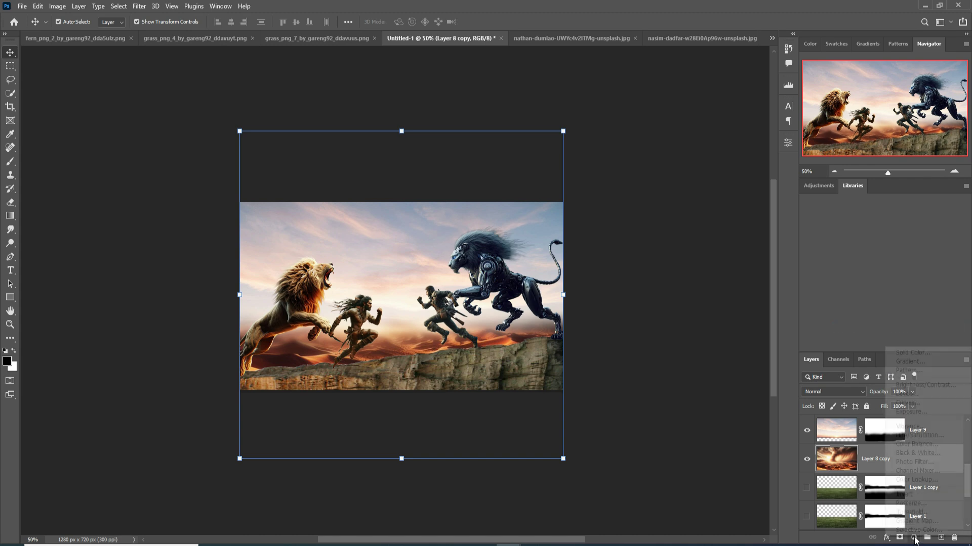
- Add a Hue/Saturation adjustment clipped to the merged desert layer with saturation -32 and lightness +9
{"action": "left_click", "coordinate": [913, 538]}
{"action": "left_click", "coordinate": [922, 437]}
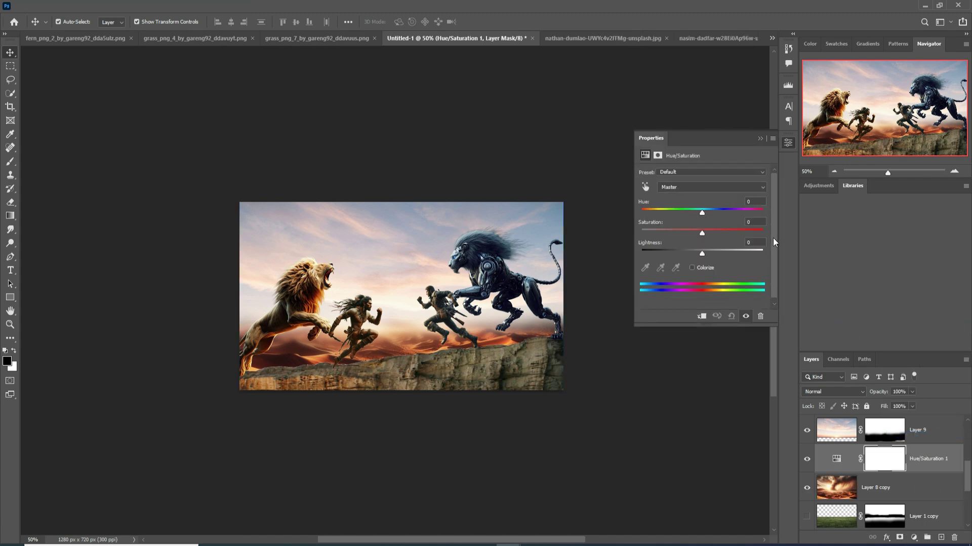
{"action": "left_click_drag", "start_coordinate": [702, 233], "coordinate": [706, 253]}
{"action": "key", "text": "ctrl+alt+g"}
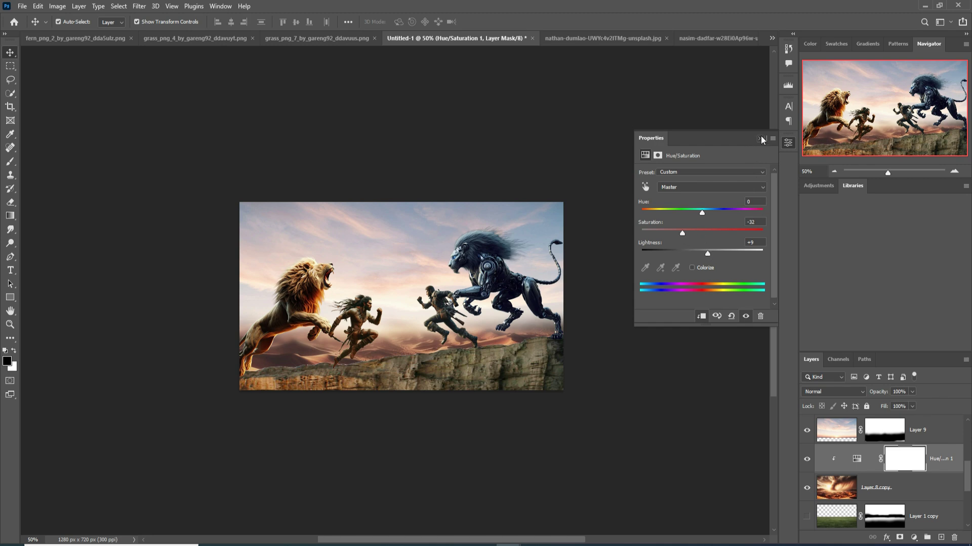
{"action": "left_click", "coordinate": [760, 138]}
- Apply a Camera Raw filter to the lion, Layer 3, lowering the saturation of its reds to -33 and oranges to -36
{"action": "left_click", "coordinate": [307, 288]}
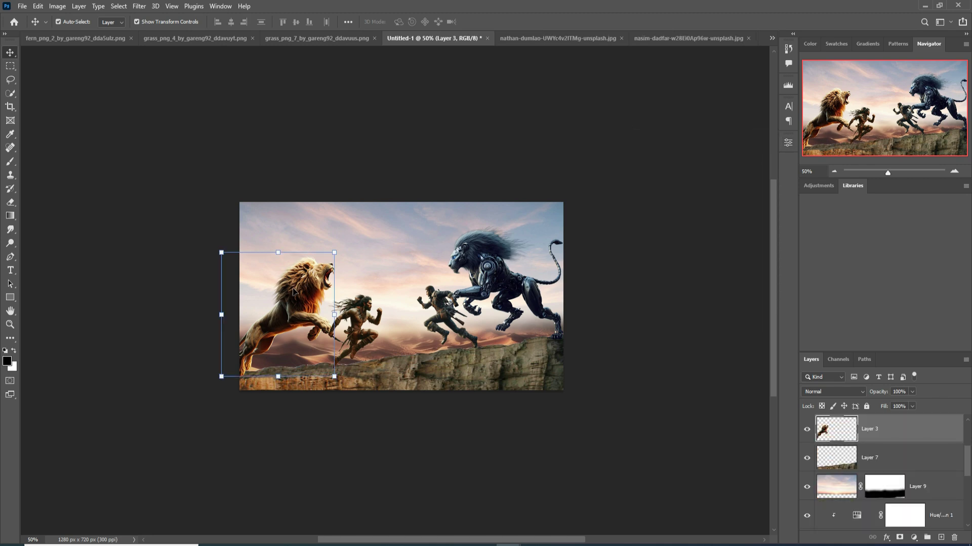
{"action": "left_click", "coordinate": [139, 6]}
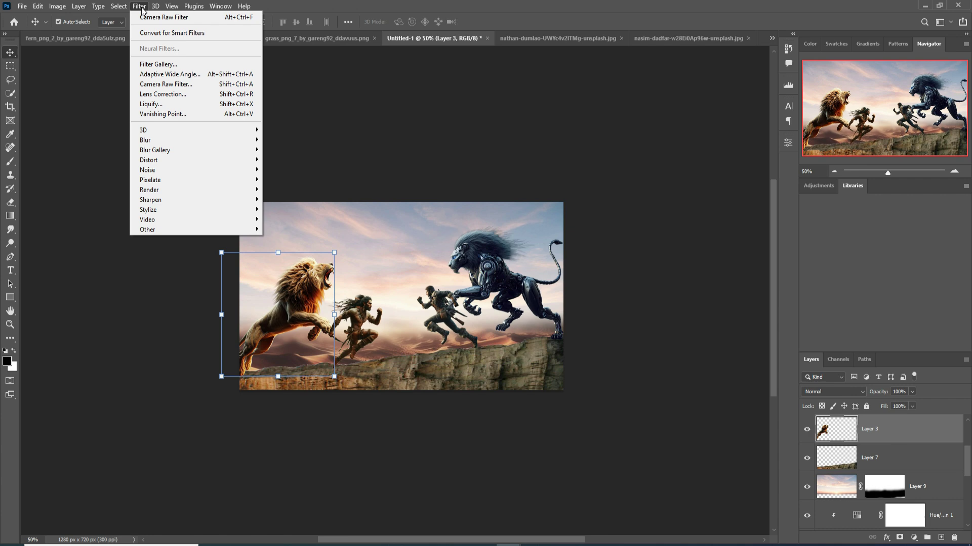
{"action": "left_click", "coordinate": [161, 88]}
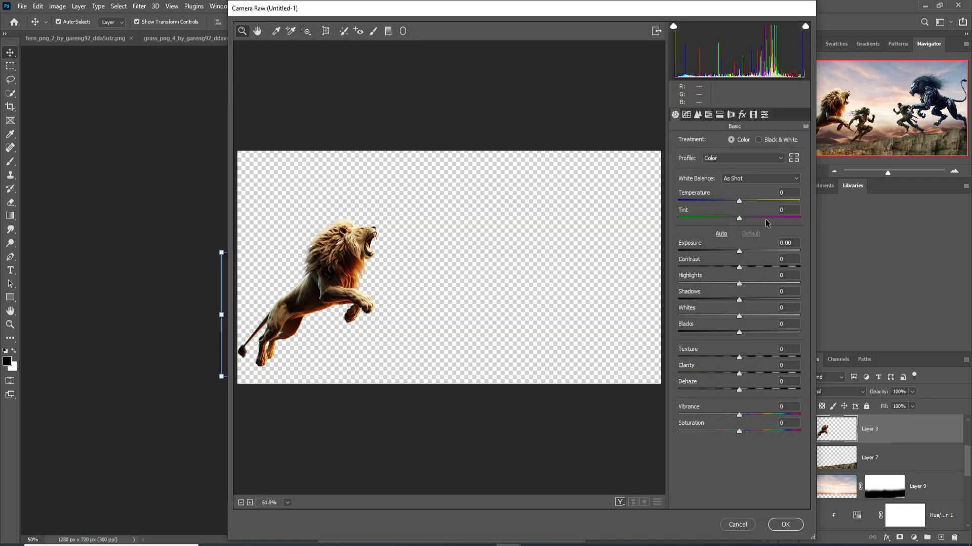
{"action": "left_click", "coordinate": [708, 114]}
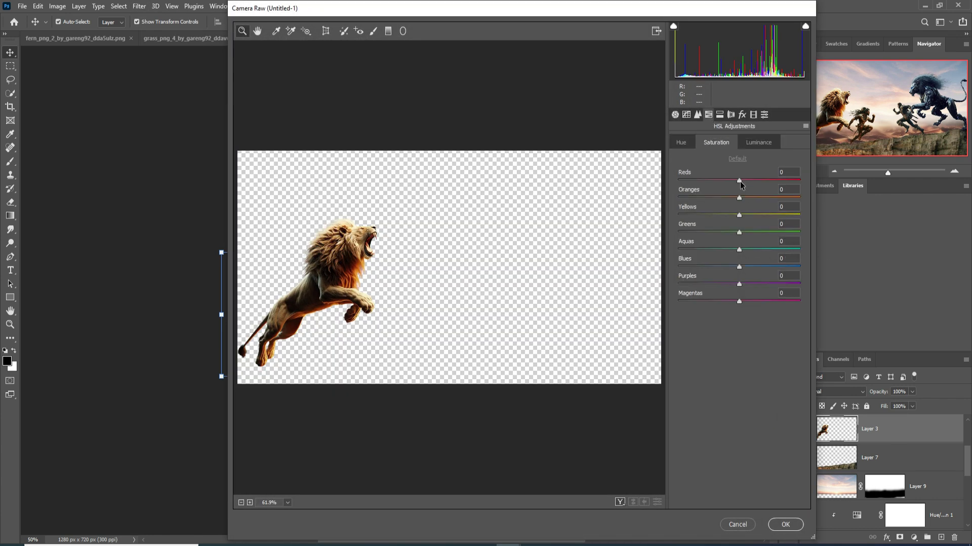
{"action": "left_click", "coordinate": [739, 199]}
{"action": "left_click_drag", "start_coordinate": [728, 200], "coordinate": [720, 183]}
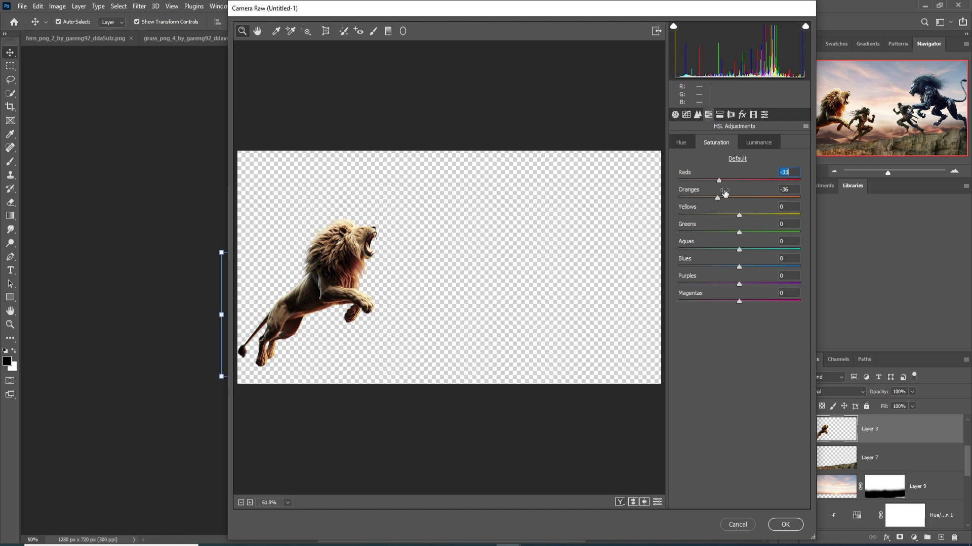
{"action": "left_click_drag", "start_coordinate": [740, 269], "coordinate": [762, 272]}
{"action": "left_click", "coordinate": [785, 524]}
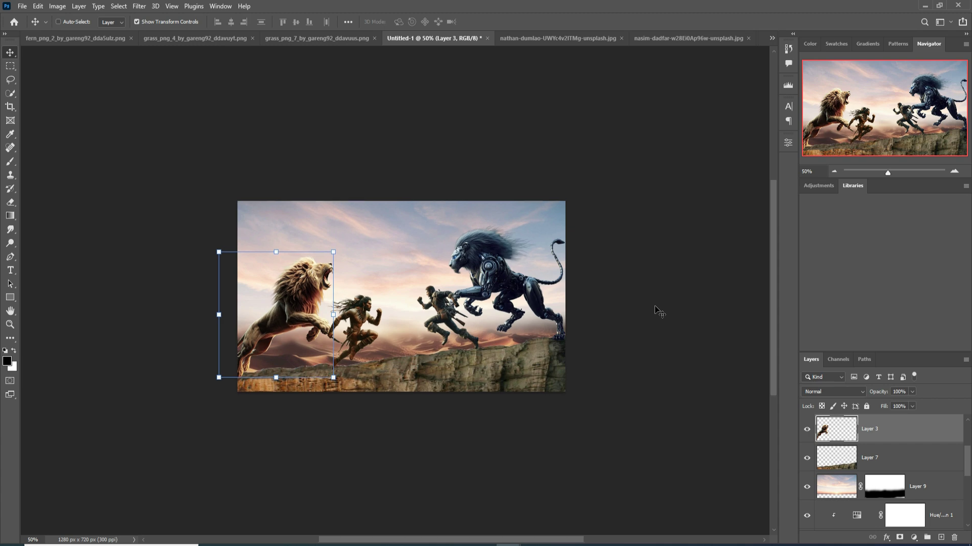
- Select the overhanging rock ledge in the canyon photo with Quick Selection and copy it into the Untitled-1 composition
{"action": "key", "text": "ctrl+plus"}
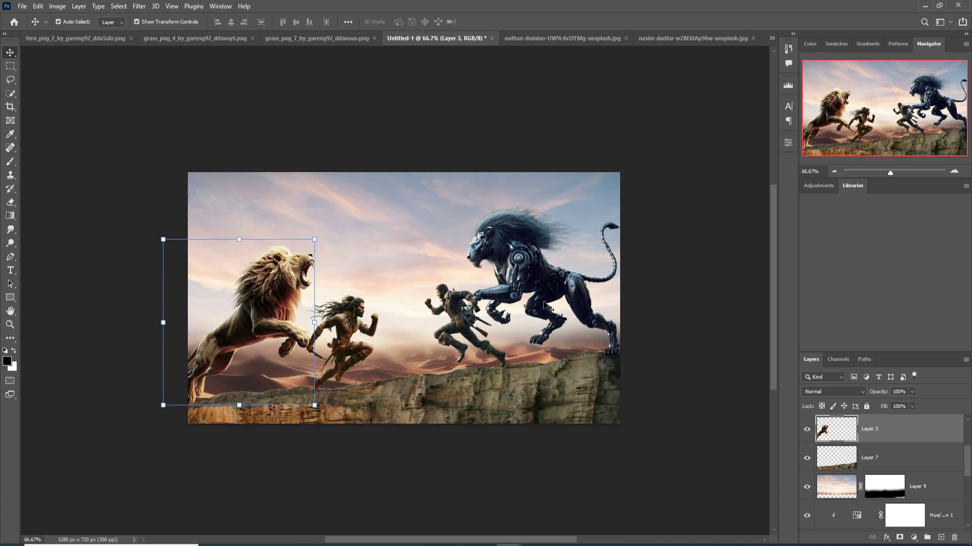
{"action": "left_click", "coordinate": [567, 40]}
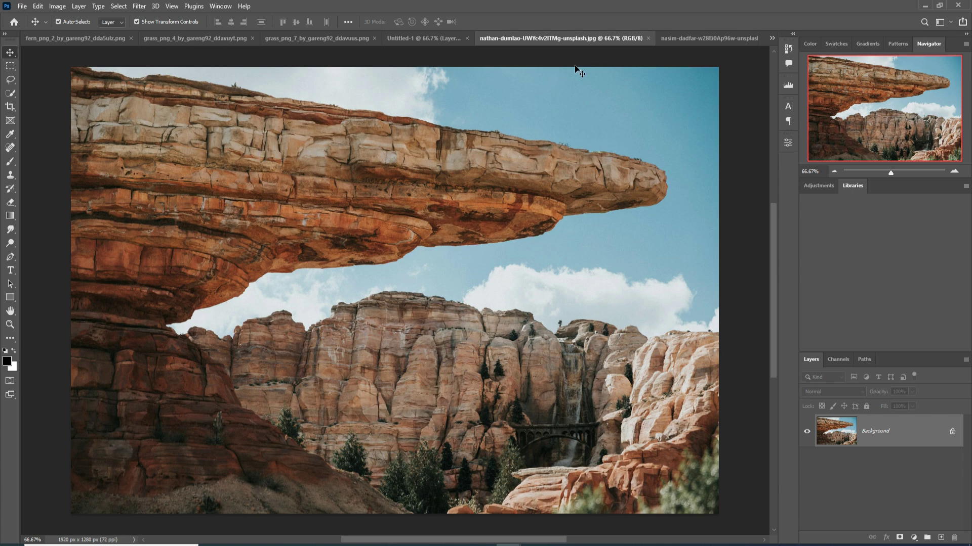
{"action": "left_click", "coordinate": [7, 94]}
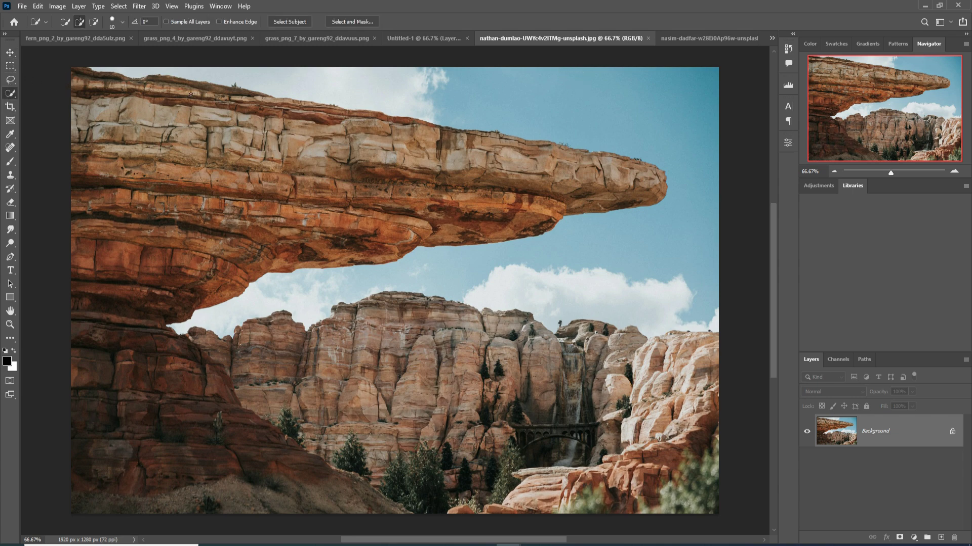
{"action": "mouse_move", "coordinate": [94, 96]}
{"action": "left_mouse_down"}
{"action": "mouse_move", "coordinate": [299, 114]}
{"action": "mouse_move", "coordinate": [430, 146]}
{"action": "mouse_move", "coordinate": [511, 139]}
{"action": "mouse_move", "coordinate": [643, 174]}
{"action": "mouse_move", "coordinate": [607, 217]}
{"action": "mouse_move", "coordinate": [466, 246]}
{"action": "mouse_move", "coordinate": [303, 258]}
{"action": "mouse_move", "coordinate": [151, 243]}
{"action": "left_mouse_up"}
{"action": "left_click", "coordinate": [10, 52]}
{"action": "left_click_drag", "start_coordinate": [561, 39], "coordinate": [599, 175]}
{"action": "left_click_drag", "start_coordinate": [592, 289], "coordinate": [365, 225]}
{"action": "left_click_drag", "start_coordinate": [846, 177], "coordinate": [767, 204]}
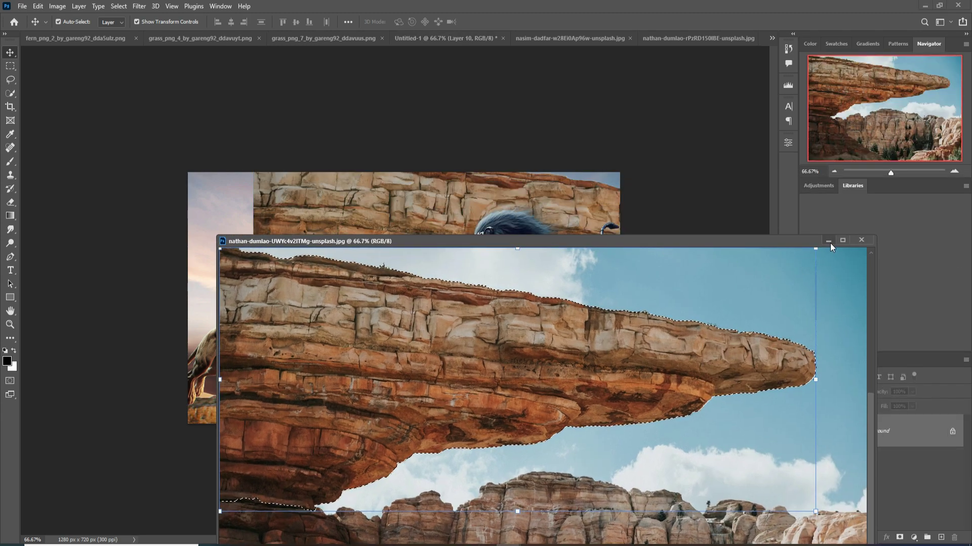
{"action": "left_click", "coordinate": [830, 243]}
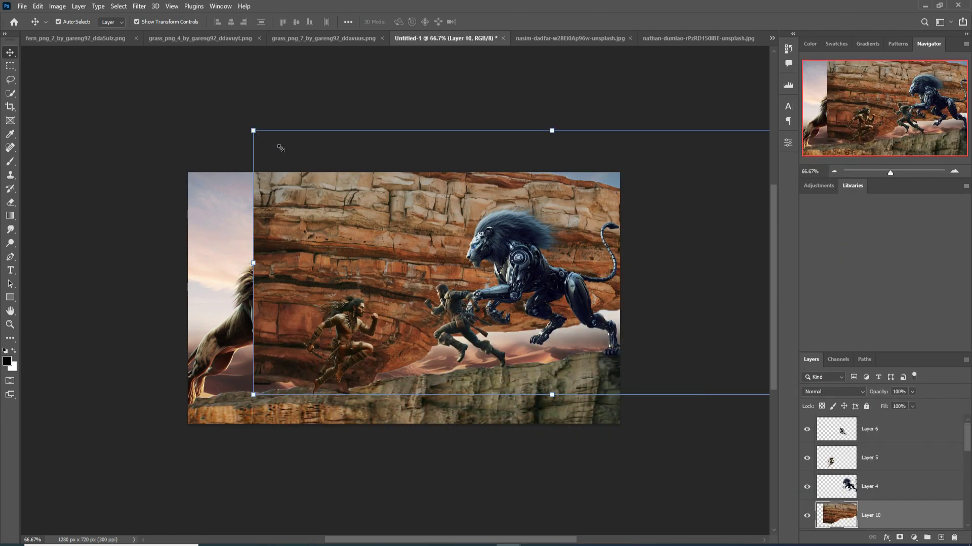
- Scale down and rotate the rock ledge, Layer 10, so it juts upward from the canvas's left edge above the lion
{"action": "left_click_drag", "start_coordinate": [281, 149], "coordinate": [537, 258]}
{"action": "left_click_drag", "start_coordinate": [633, 329], "coordinate": [292, 216]}
{"action": "left_click_drag", "start_coordinate": [510, 145], "coordinate": [397, 192]}
{"action": "left_click_drag", "start_coordinate": [304, 233], "coordinate": [213, 228]}
{"action": "left_click_drag", "start_coordinate": [342, 185], "coordinate": [303, 124]}
{"action": "left_click_drag", "start_coordinate": [213, 238], "coordinate": [197, 208]}
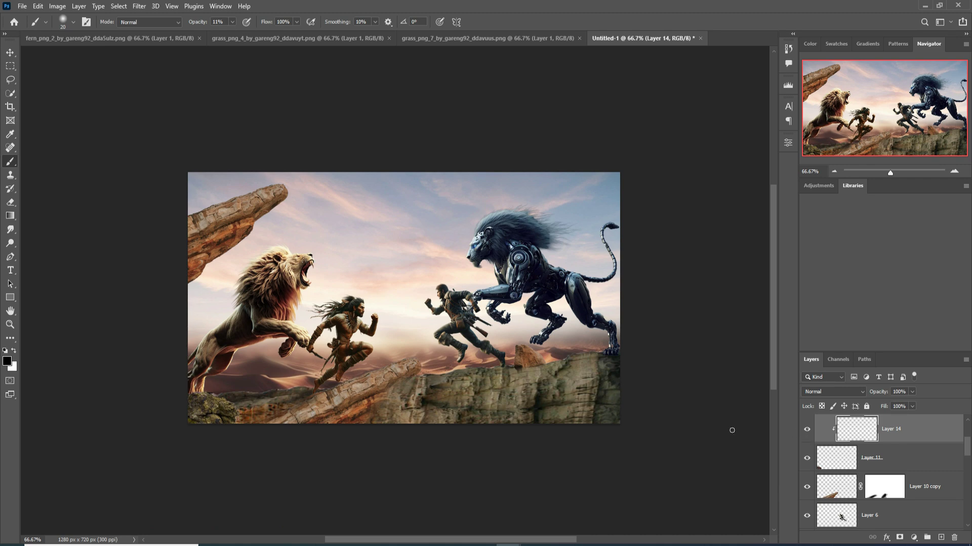
- Add a Curves adjustment layer above the sunset sky, Layer 9, to darken it
{"action": "left_click", "coordinate": [11, 52]}
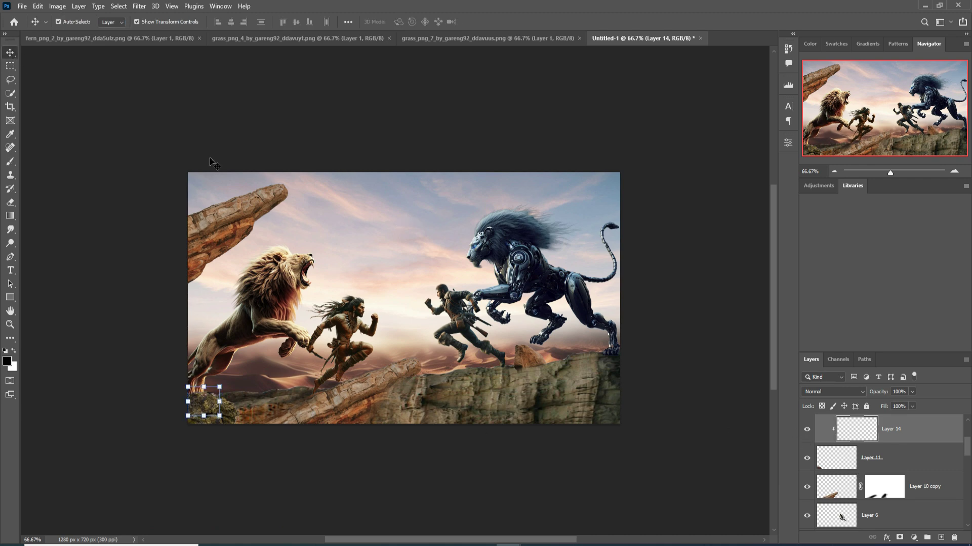
{"action": "left_click", "coordinate": [426, 222]}
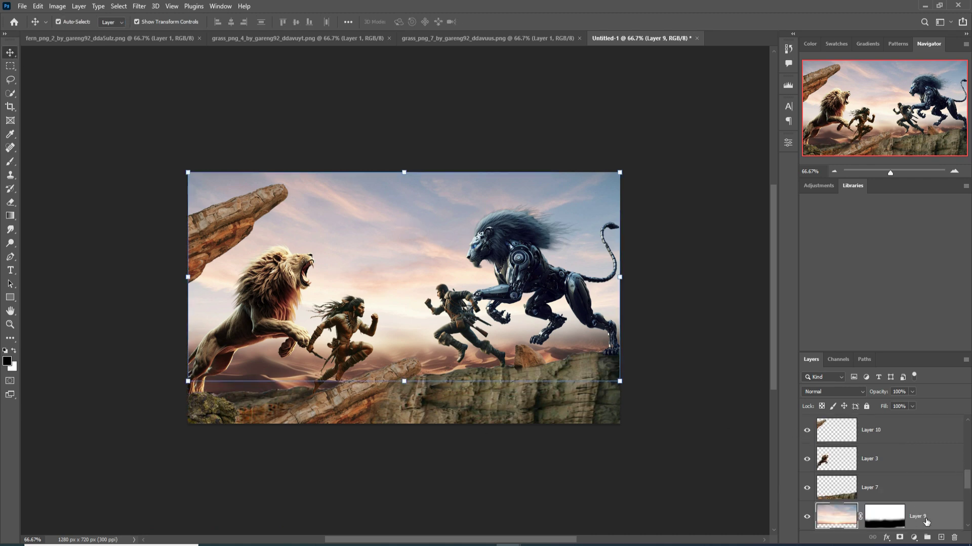
{"action": "left_click", "coordinate": [914, 539]}
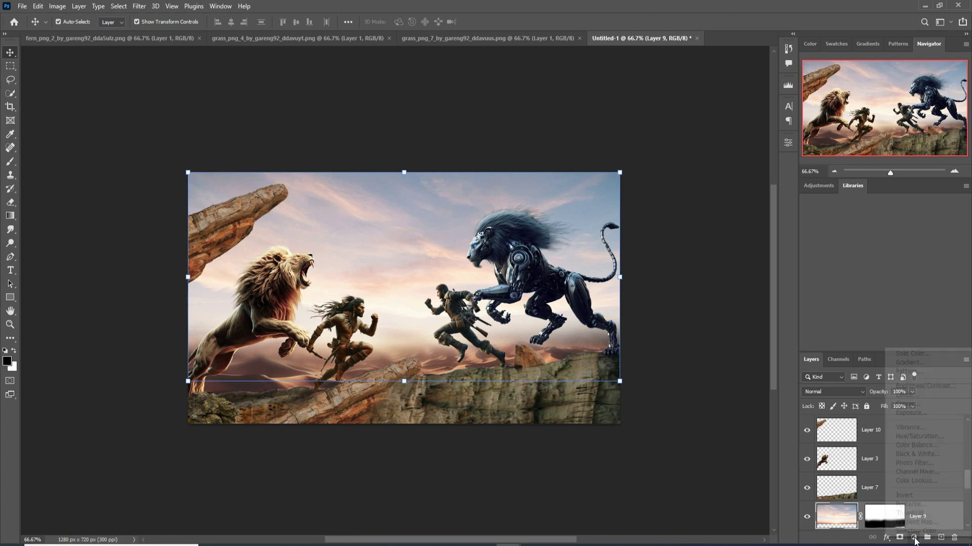
{"action": "left_click", "coordinate": [911, 404]}
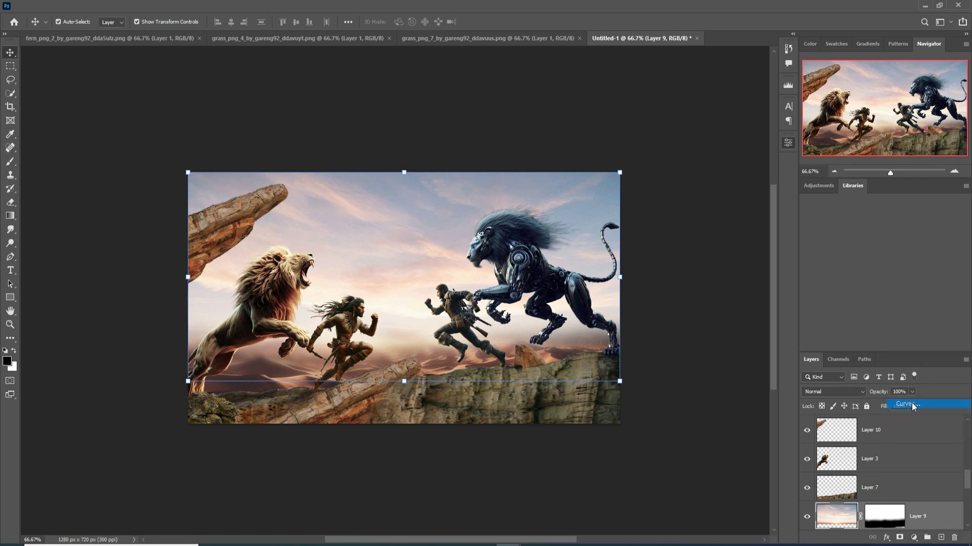
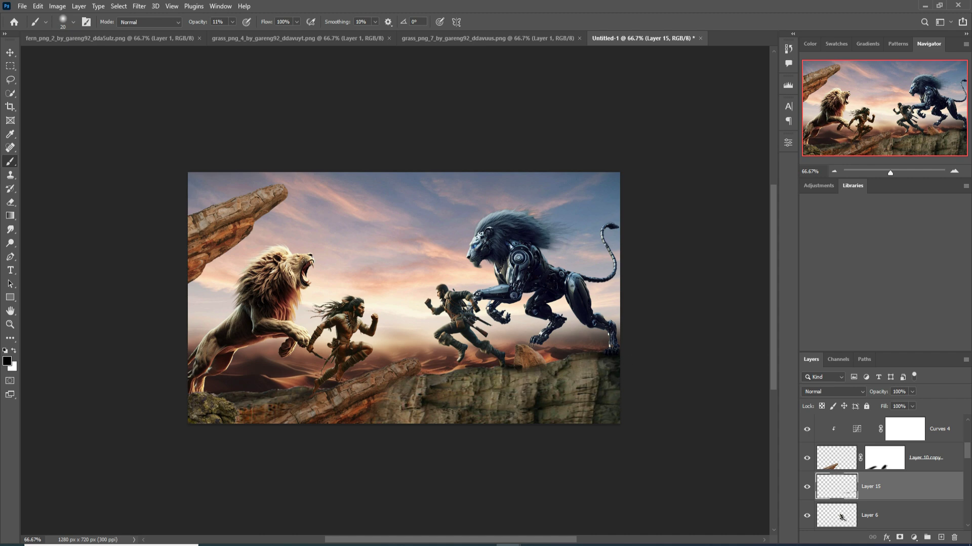
- Readjust the Curves adjustment clipped to the small rock, Layer 12, beneath the robotic lion
{"action": "left_click_drag", "start_coordinate": [721, 460], "coordinate": [715, 441]}
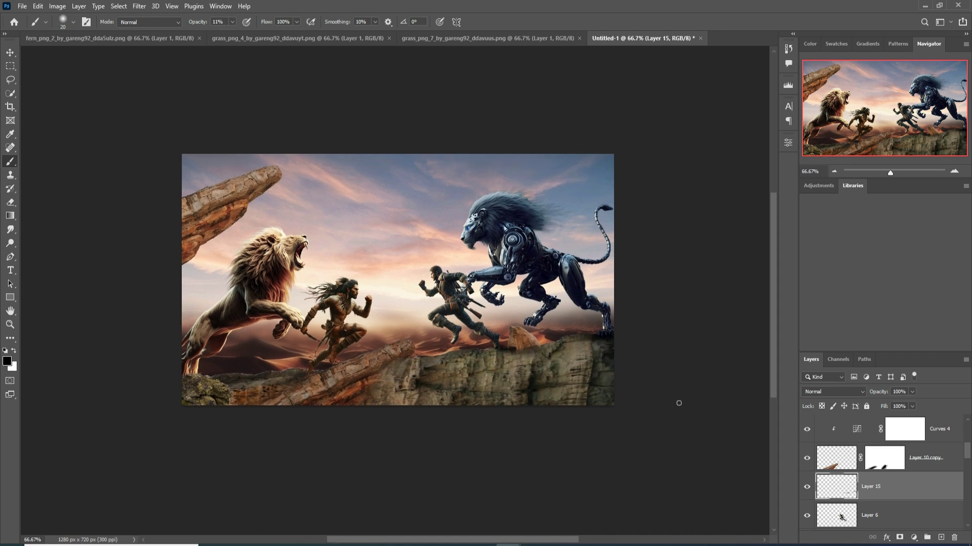
{"action": "key", "text": "v"}
{"action": "left_click", "coordinate": [524, 341]}
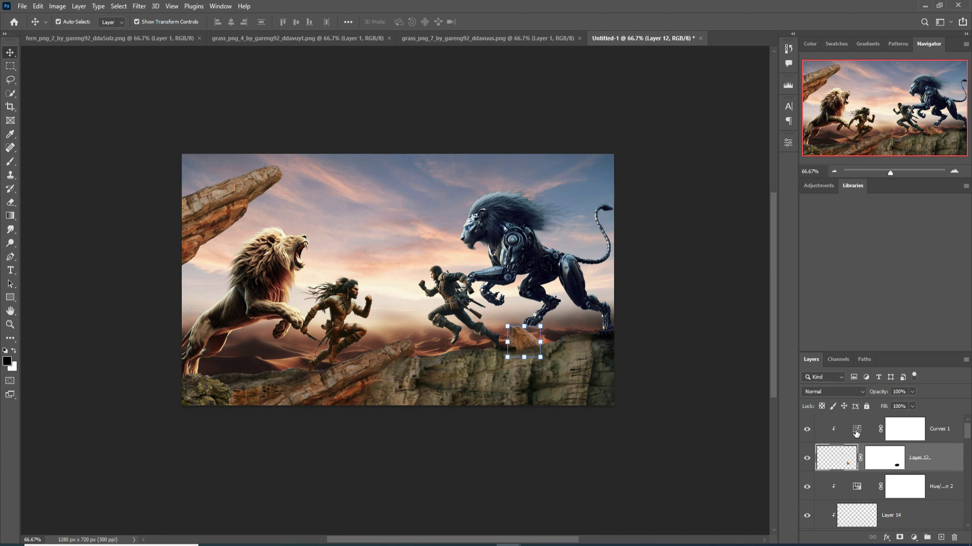
{"action": "double_click", "coordinate": [855, 432]}
{"action": "left_click_drag", "start_coordinate": [735, 253], "coordinate": [742, 256]}
- Add a Color Balance adjustment clipped to the small rock, Layer 12, shifting its midtones from red toward green
{"action": "left_click", "coordinate": [913, 538]}
{"action": "left_click", "coordinate": [925, 428]}
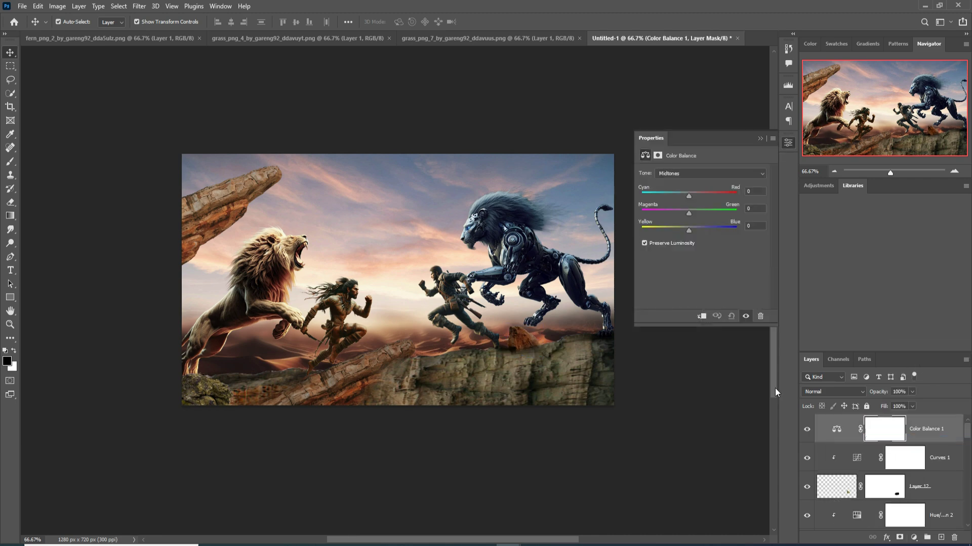
{"action": "left_click", "coordinate": [702, 316]}
{"action": "left_click", "coordinate": [759, 138]}
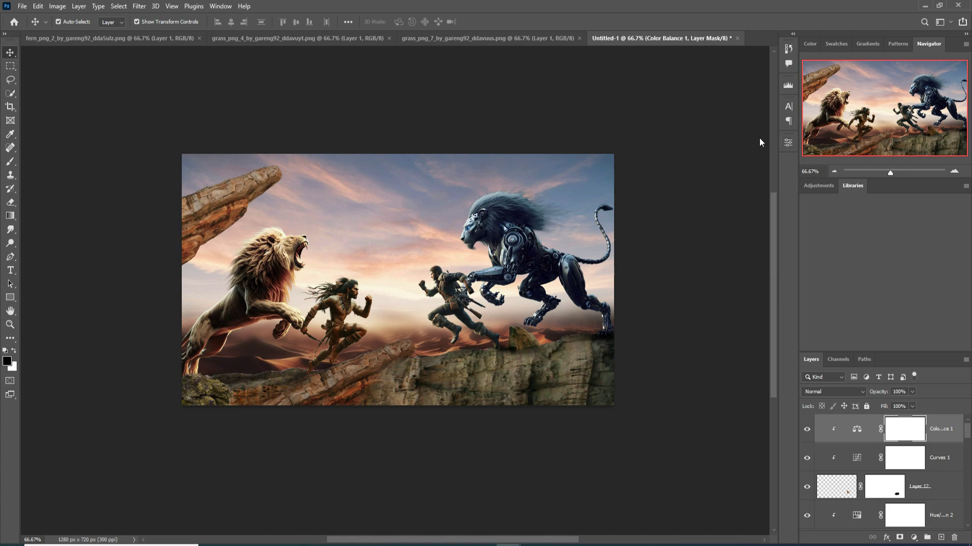
- Copy the grass strip from the grass_png_4 image into the Untitled-1 composition
{"action": "left_click", "coordinate": [247, 41]}
{"action": "left_click", "coordinate": [172, 39]}
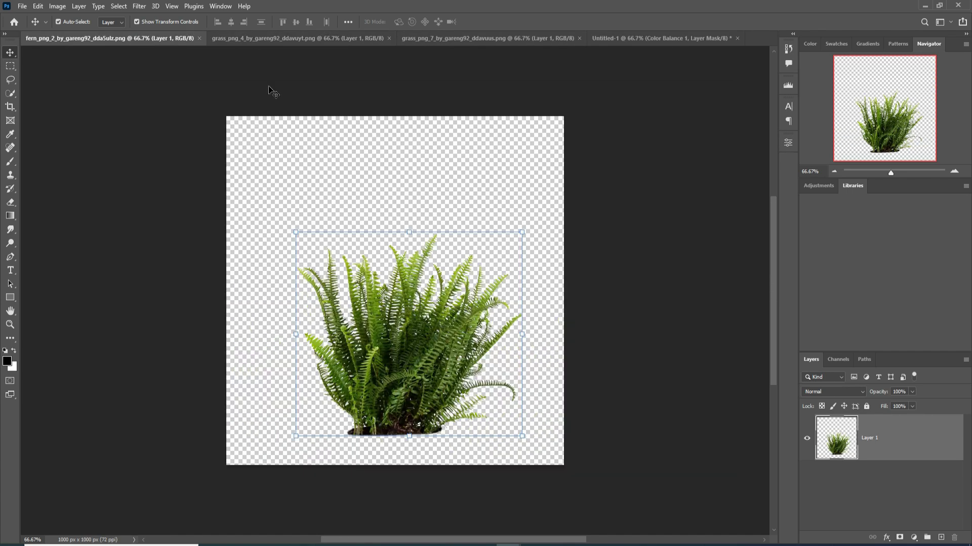
{"action": "left_click_drag", "start_coordinate": [329, 38], "coordinate": [661, 102]}
{"action": "left_click", "coordinate": [456, 38]}
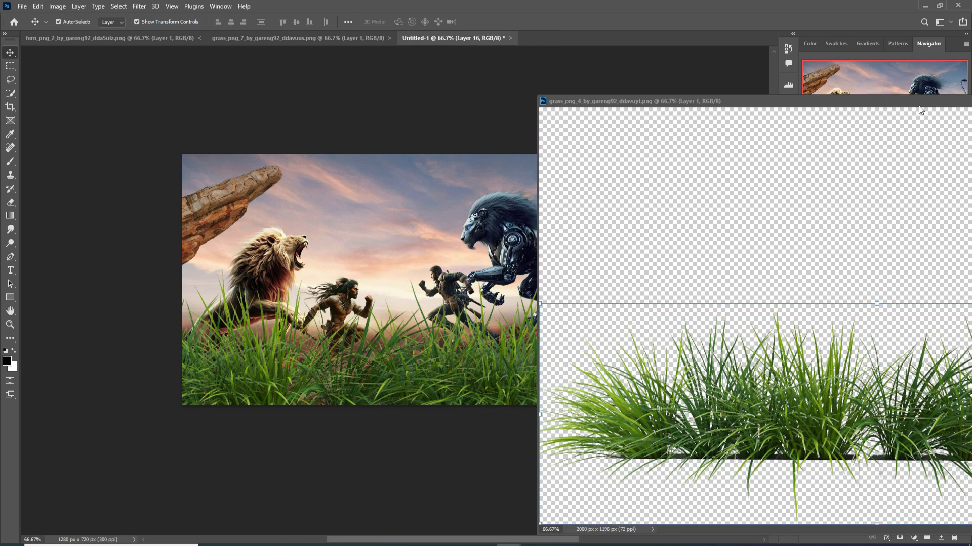
{"action": "left_click_drag", "start_coordinate": [918, 106], "coordinate": [475, 205]}
{"action": "left_click", "coordinate": [770, 199]}
- Scale the grass down, place it on the cliff below the lion, and move Layer 16 directly beneath Layer 15
{"action": "left_click_drag", "start_coordinate": [660, 269], "coordinate": [163, 436]}
{"action": "left_click_drag", "start_coordinate": [126, 446], "coordinate": [344, 366]}
{"action": "left_click_drag", "start_coordinate": [381, 352], "coordinate": [344, 364]}
{"action": "left_click_drag", "start_coordinate": [303, 383], "coordinate": [296, 369]}
{"action": "left_click", "coordinate": [501, 22]}
{"action": "left_click_drag", "start_coordinate": [336, 395], "coordinate": [314, 389]}
{"action": "left_click", "coordinate": [501, 22]}
{"action": "left_click_drag", "start_coordinate": [870, 429], "coordinate": [960, 502]}
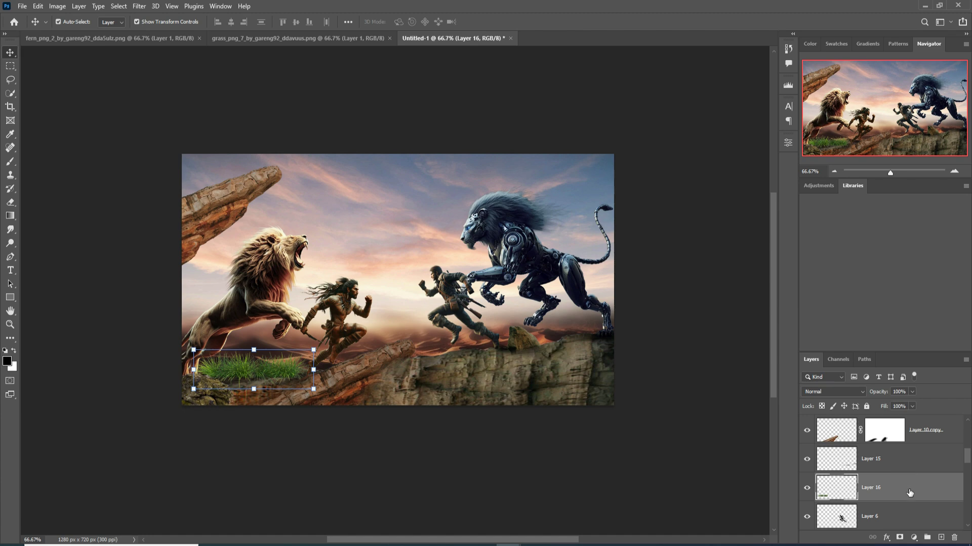
- Add a Hue/Saturation adjustment clipped to the grass, Layer 16, with hue -59, saturation -54 and lightness -32
{"action": "left_click", "coordinate": [913, 538]}
{"action": "left_click", "coordinate": [921, 436]}
{"action": "key", "text": "ctrl+alt+g"}
{"action": "left_click_drag", "start_coordinate": [720, 213], "coordinate": [684, 253]}
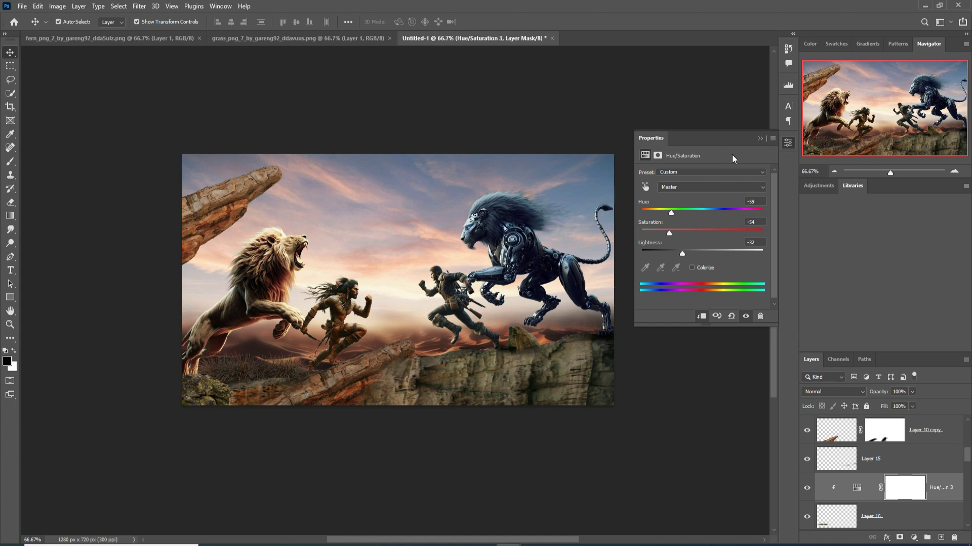
{"action": "left_click", "coordinate": [760, 138]}
{"action": "left_click", "coordinate": [328, 374]}
{"action": "mouse_move", "coordinate": [318, 357]}
{"action": "left_mouse_down"}
{"action": "mouse_move", "coordinate": [348, 344]}
{"action": "mouse_move", "coordinate": [328, 338]}
{"action": "mouse_move", "coordinate": [303, 353]}
{"action": "left_mouse_up"}
{"action": "key", "text": "ctrl+z"}
- Scale the grass, Layer 16, to about 81%, rotate it about -13 degrees and fit it along the cliff edge below the lion
{"action": "left_click", "coordinate": [871, 430]}
{"action": "left_click_drag", "start_coordinate": [315, 341], "coordinate": [314, 329]}
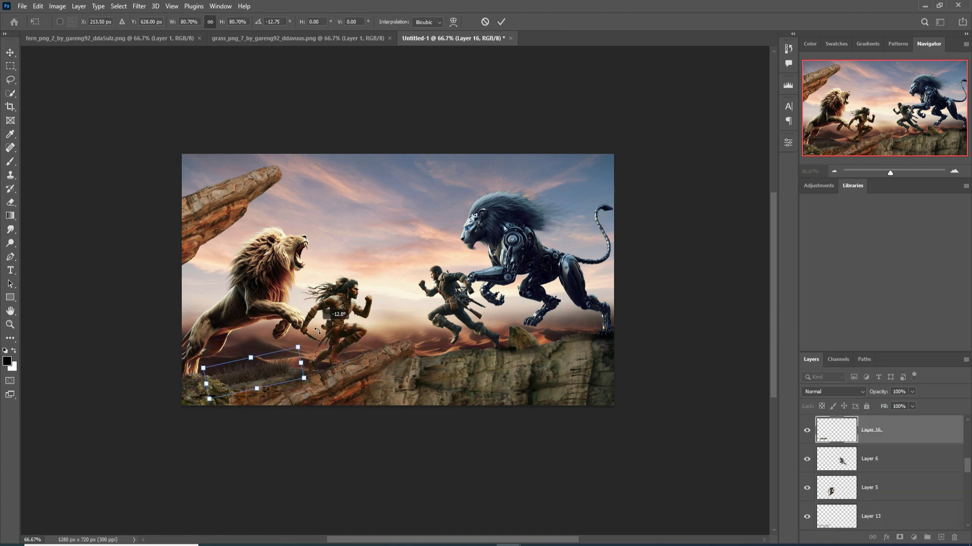
{"action": "left_click_drag", "start_coordinate": [264, 369], "coordinate": [285, 354]}
{"action": "left_click_drag", "start_coordinate": [258, 368], "coordinate": [248, 368]}
{"action": "left_click", "coordinate": [501, 22]}
- Copy the selected rock outcrop from the foggy mountain photo into the composition and move Layer 17 to the top of the layer stack
{"action": "scroll", "coordinate": [945, 443], "scroll_direction": "down", "scroll_amount": 3}
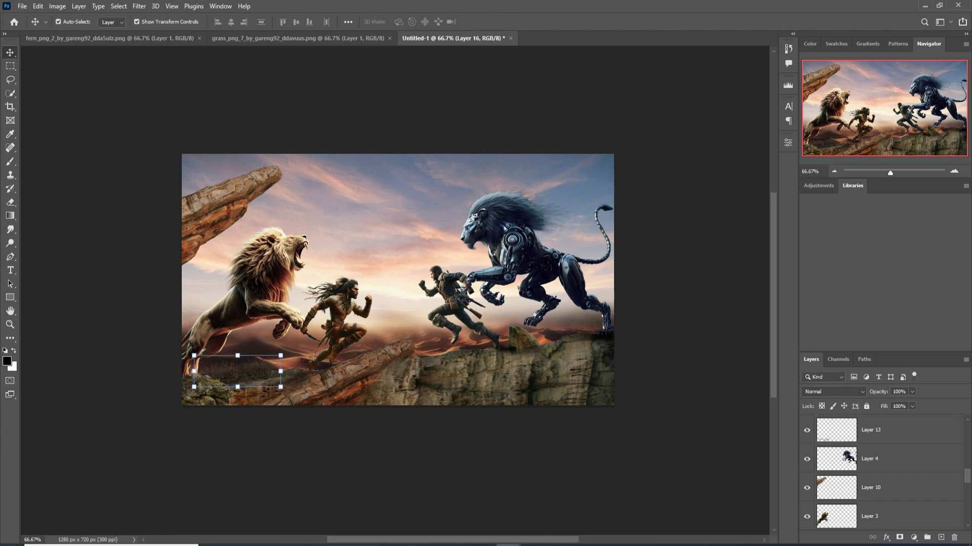
{"action": "left_click", "coordinate": [800, 518]}
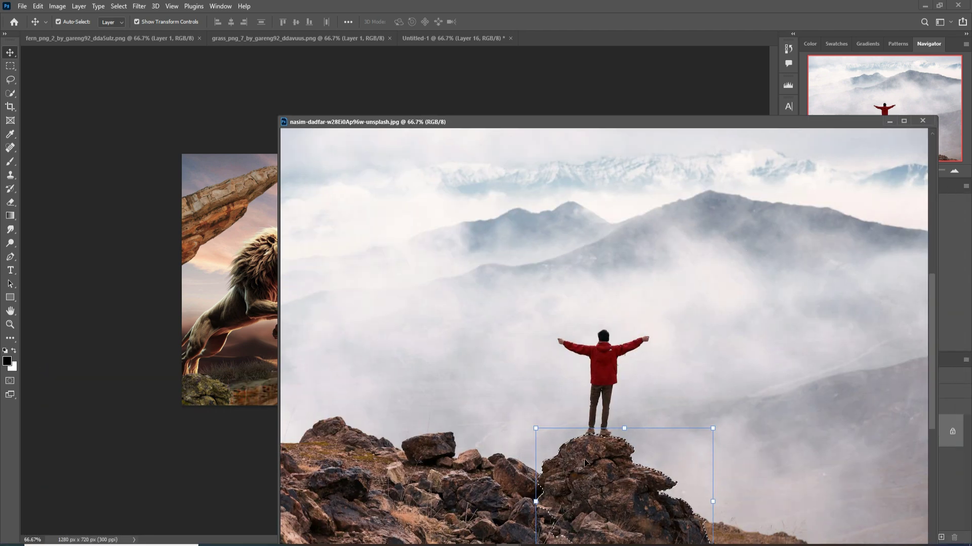
{"action": "left_click_drag", "start_coordinate": [584, 462], "coordinate": [368, 218]}
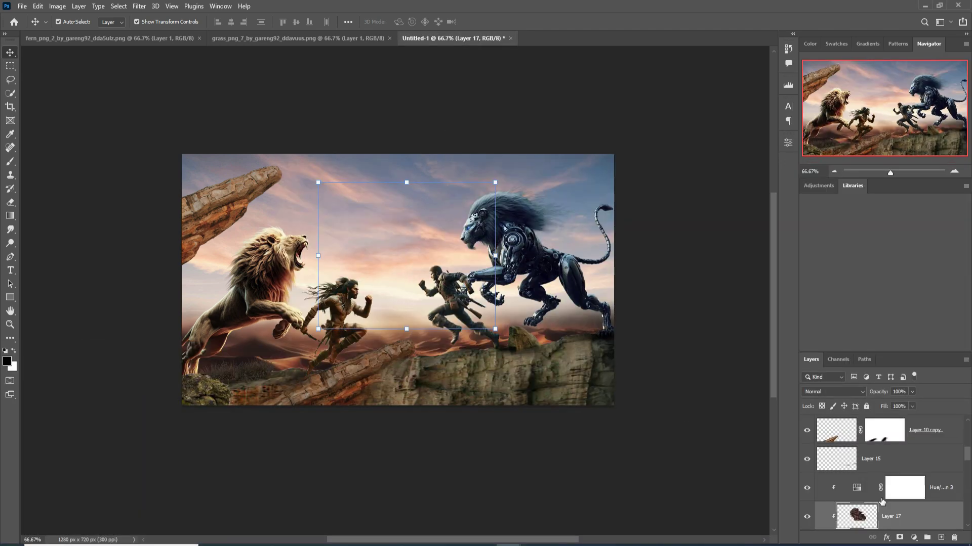
{"action": "scroll", "coordinate": [882, 501], "scroll_direction": "up", "scroll_amount": 1}
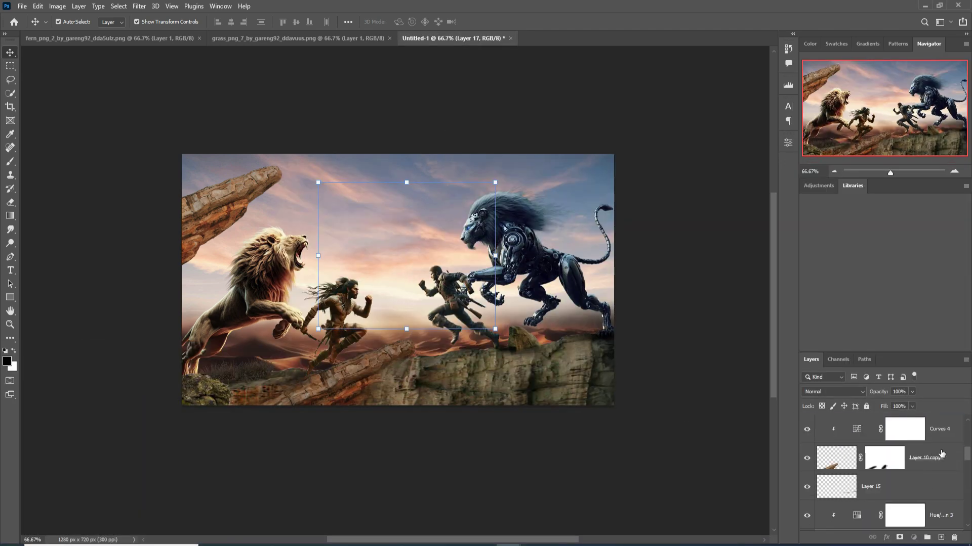
{"action": "scroll", "coordinate": [941, 454], "scroll_direction": "up", "scroll_amount": 3}
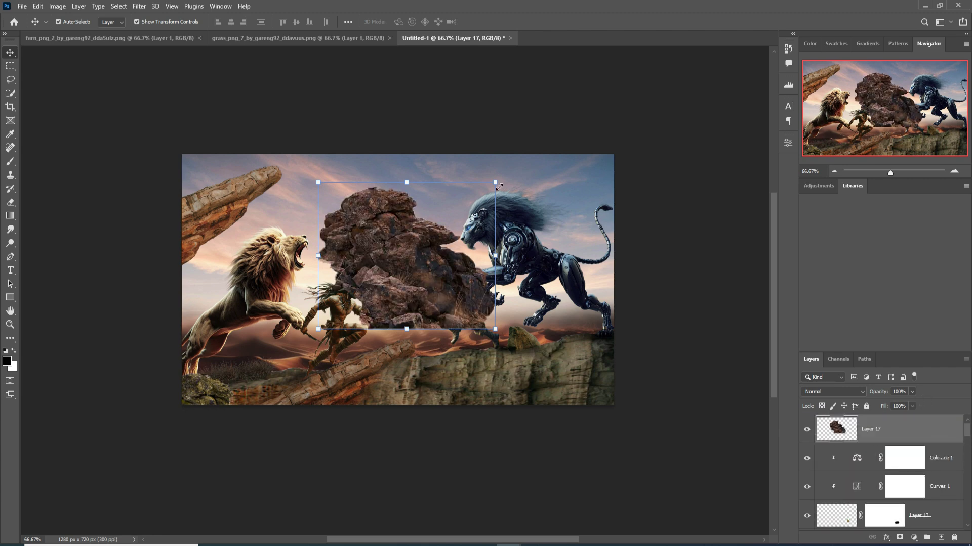
- Scale the rock outcrop, Layer 17, to about 86% and place it over the cliff's lower-right corner
{"action": "left_click_drag", "start_coordinate": [499, 186], "coordinate": [590, 387]}
{"action": "left_click_drag", "start_coordinate": [727, 453], "coordinate": [713, 436]}
{"action": "left_click_drag", "start_coordinate": [608, 373], "coordinate": [601, 374]}
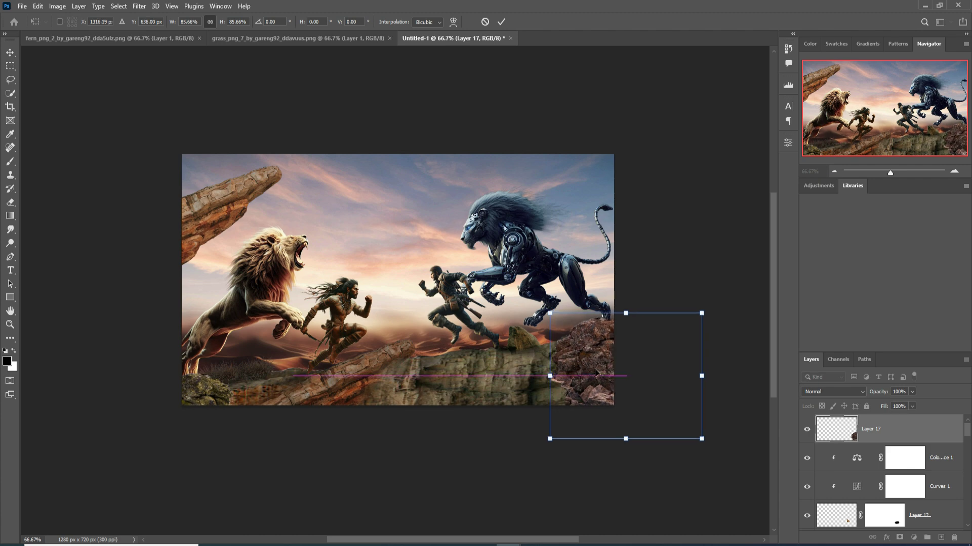
{"action": "left_click", "coordinate": [501, 22]}
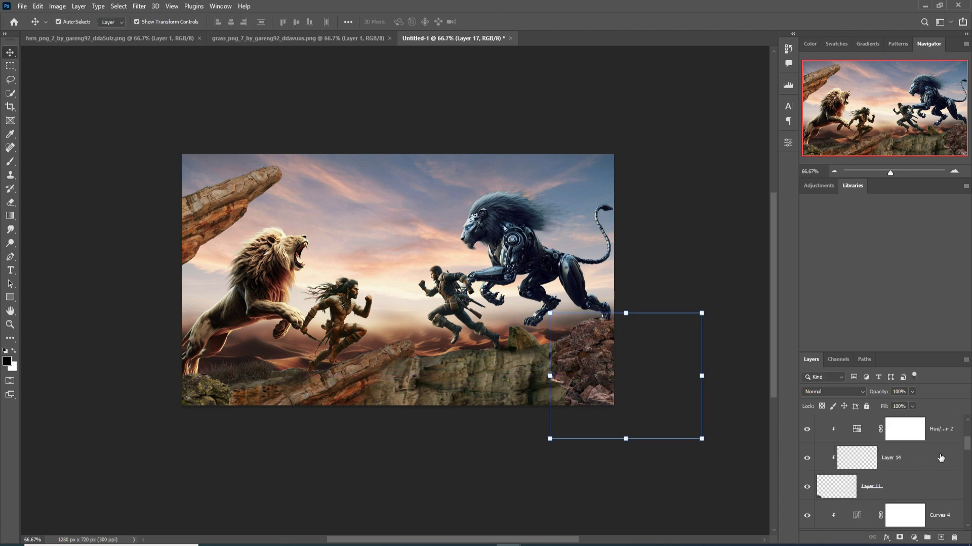
- Add a Hue/Saturation adjustment clipped to Layer 17 to turn its red tone brown, and lower the rocks further into the canvas corner
{"action": "left_click", "coordinate": [913, 538]}
{"action": "left_click", "coordinate": [918, 436]}
{"action": "left_click", "coordinate": [702, 316]}
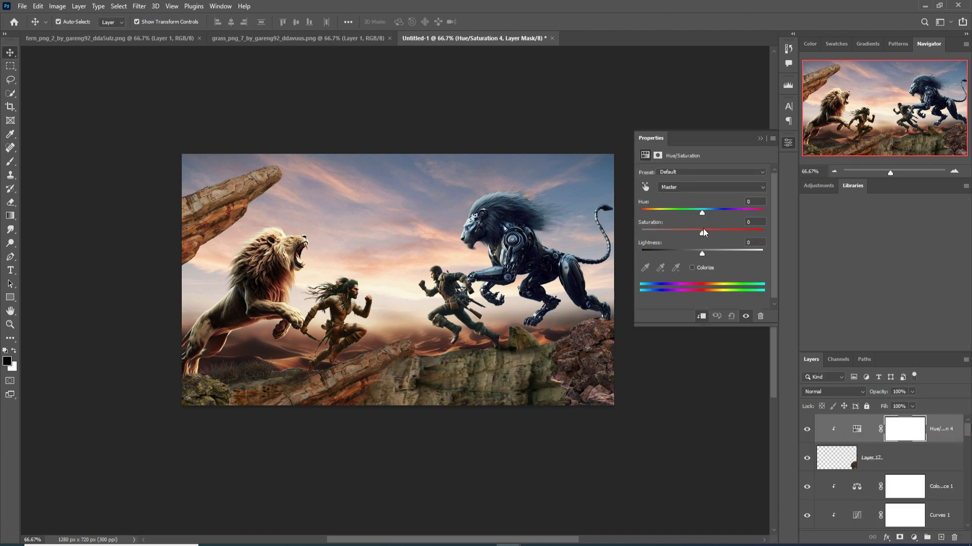
{"action": "mouse_move", "coordinate": [701, 213]}
{"action": "left_mouse_down"}
{"action": "mouse_move", "coordinate": [717, 217]}
{"action": "mouse_move", "coordinate": [654, 219]}
{"action": "mouse_move", "coordinate": [709, 215]}
{"action": "left_mouse_up"}
{"action": "left_click", "coordinate": [760, 138]}
{"action": "left_click_drag", "start_coordinate": [588, 368], "coordinate": [577, 401]}
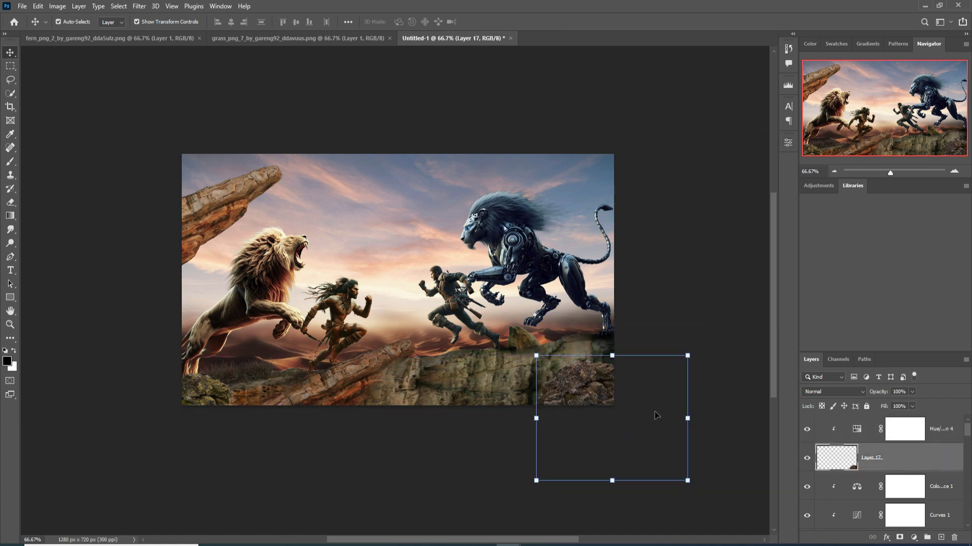
- Shift the hue of the Hue/Saturation adjustment clipped to Layer 17 to turn the corner rocks from brown to olive green
{"action": "left_click", "coordinate": [857, 429]}
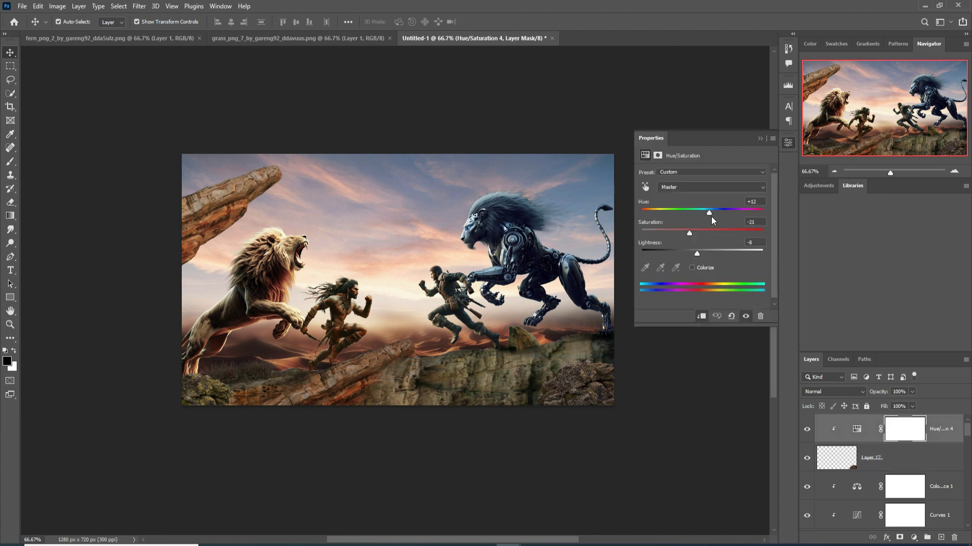
{"action": "left_click", "coordinate": [760, 138]}
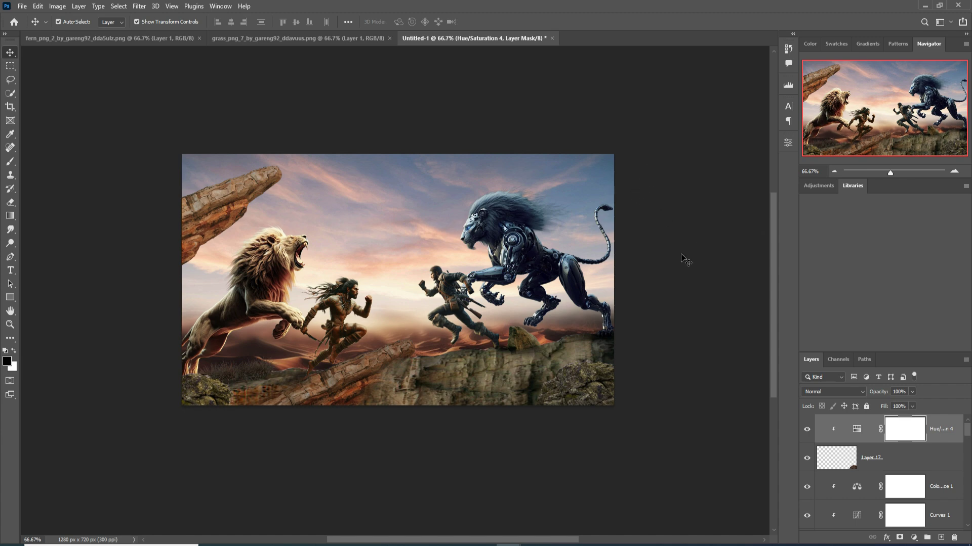
- Create a new empty layer at the top of the stack, above the Hue/Saturation 4 adjustment
{"action": "scroll", "coordinate": [404, 332], "scroll_direction": "down", "scroll_amount": 2}
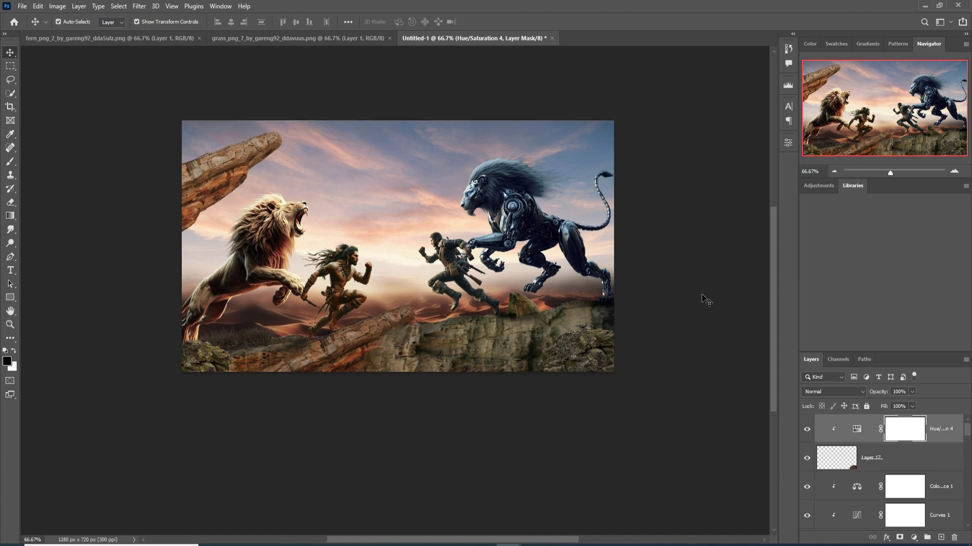
{"action": "left_click", "coordinate": [345, 279]}
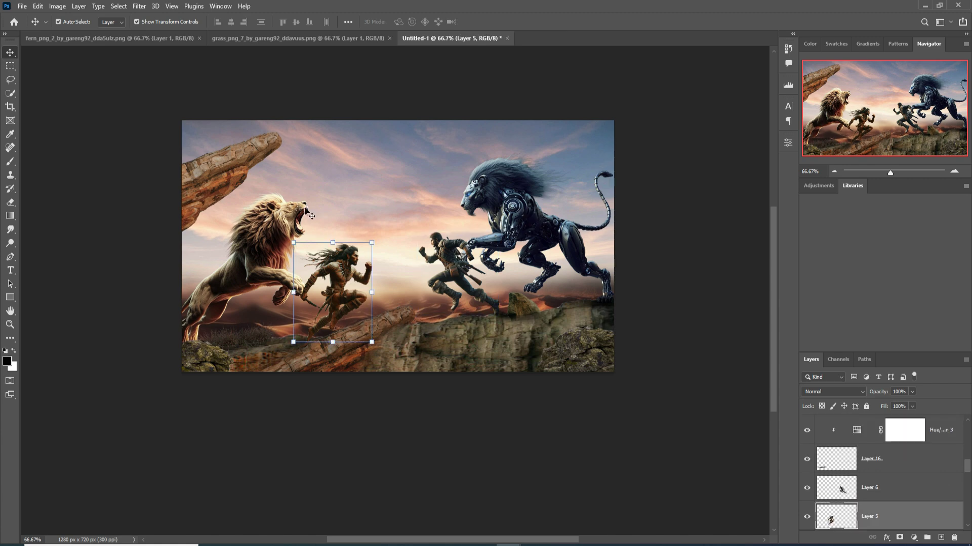
{"action": "left_click", "coordinate": [952, 442]}
{"action": "scroll", "coordinate": [952, 440], "scroll_direction": "up", "scroll_amount": 4}
{"action": "left_click", "coordinate": [949, 439]}
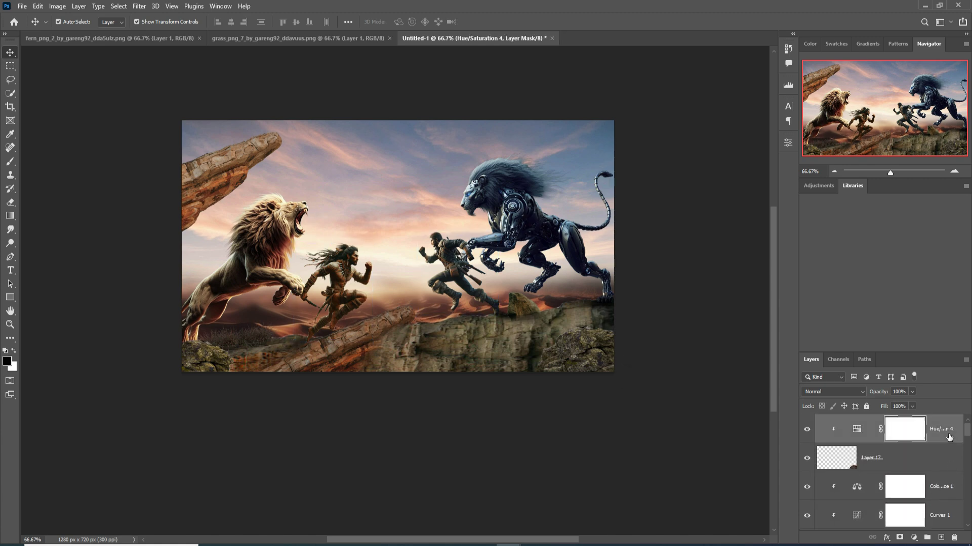
{"action": "left_click", "coordinate": [940, 537]}
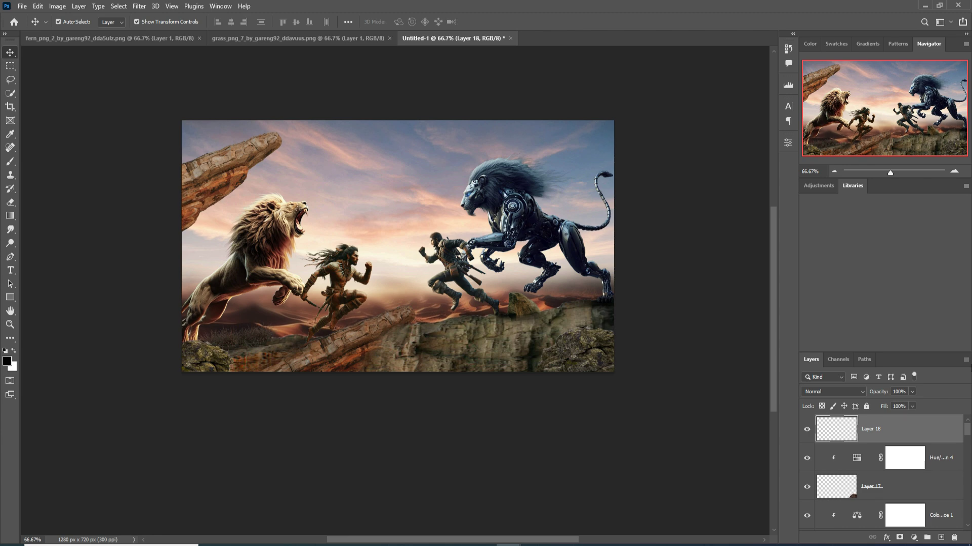
- Add a Gradient fill on the new top layer, fading from dark teal to transparent
{"action": "left_click", "coordinate": [914, 537]}
{"action": "left_click", "coordinate": [906, 362]}
{"action": "left_click", "coordinate": [447, 135]}
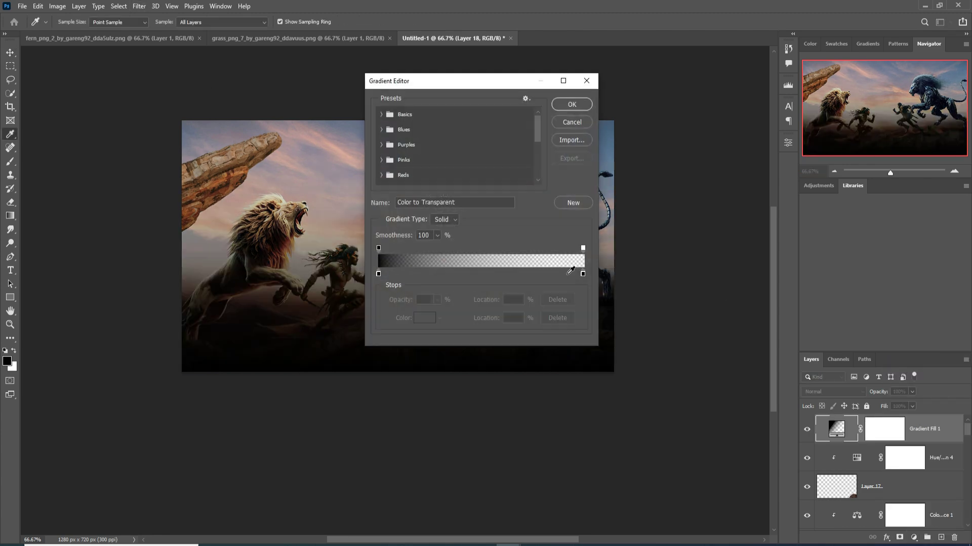
{"action": "left_click", "coordinate": [378, 273]}
{"action": "left_click", "coordinate": [425, 318]}
{"action": "left_click_drag", "start_coordinate": [825, 247], "coordinate": [815, 298]}
{"action": "left_click", "coordinate": [810, 270]}
{"action": "left_click", "coordinate": [911, 188]}
{"action": "left_click", "coordinate": [571, 104]}
- Try the gradient styles, settle on Linear and set the angle to -179.9° so the teal comes from the robotic lion's side
{"action": "left_click", "coordinate": [454, 160]}
{"action": "left_click", "coordinate": [455, 180]}
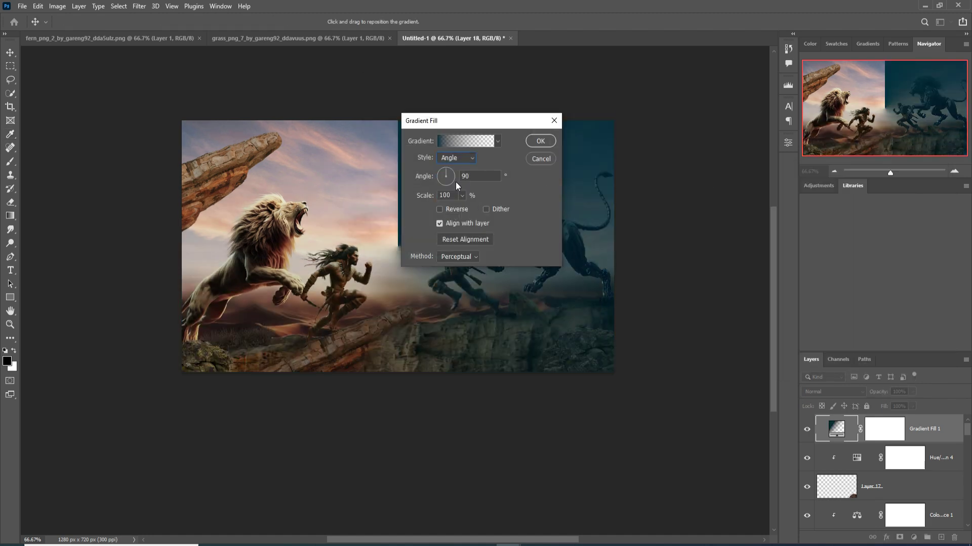
{"action": "left_click", "coordinate": [456, 157]}
{"action": "left_click", "coordinate": [454, 194]}
{"action": "left_click", "coordinate": [455, 158]}
{"action": "left_click", "coordinate": [458, 169]}
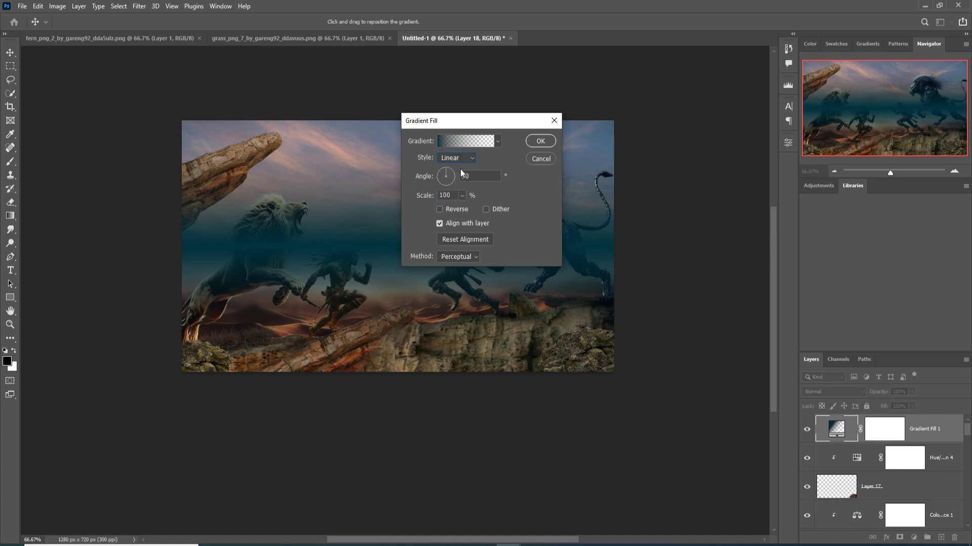
{"action": "left_click_drag", "start_coordinate": [445, 170], "coordinate": [436, 178]}
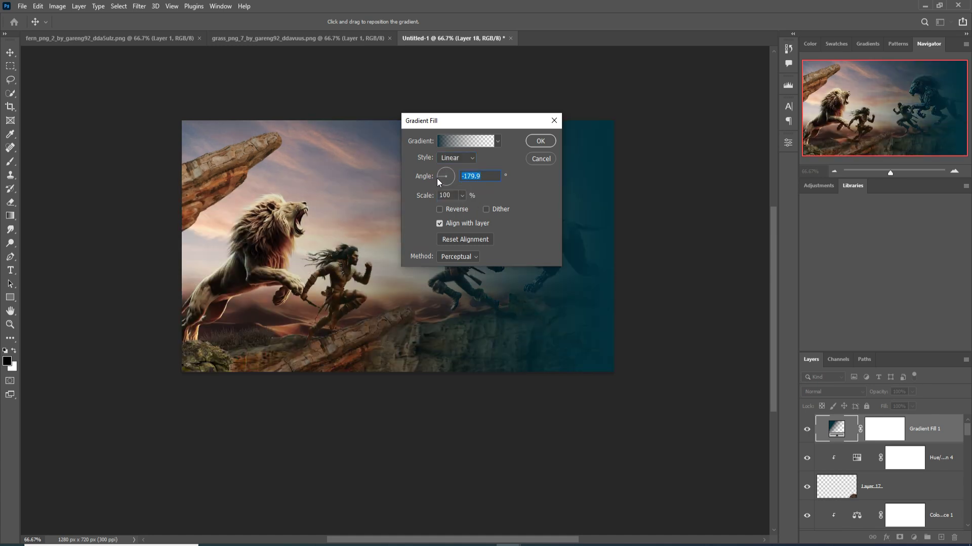
{"action": "left_click", "coordinate": [536, 140]}
- Set the Gradient Fill 1 layer's blend mode to Linear Dodge (Add)
{"action": "left_click", "coordinate": [833, 392]}
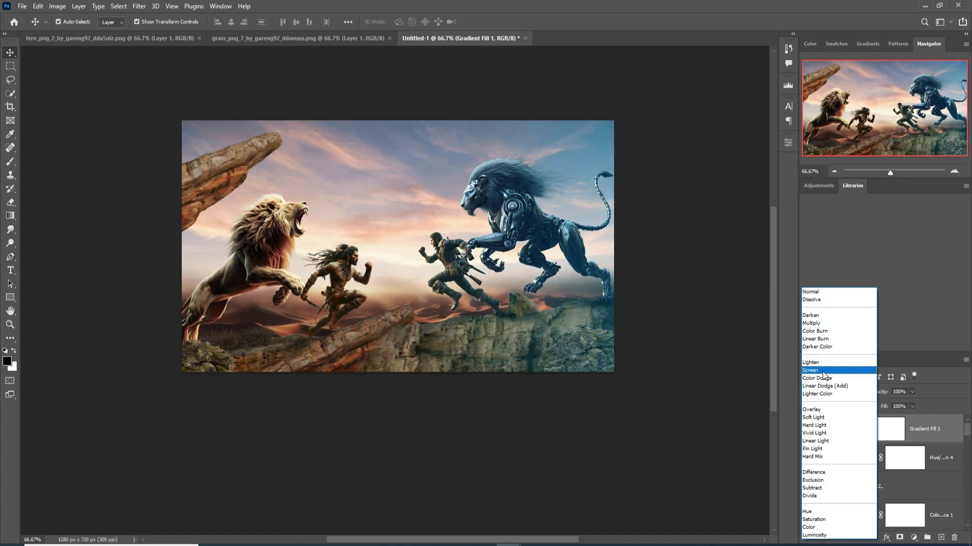
{"action": "left_click", "coordinate": [824, 386]}
{"action": "right_click", "coordinate": [837, 428]}
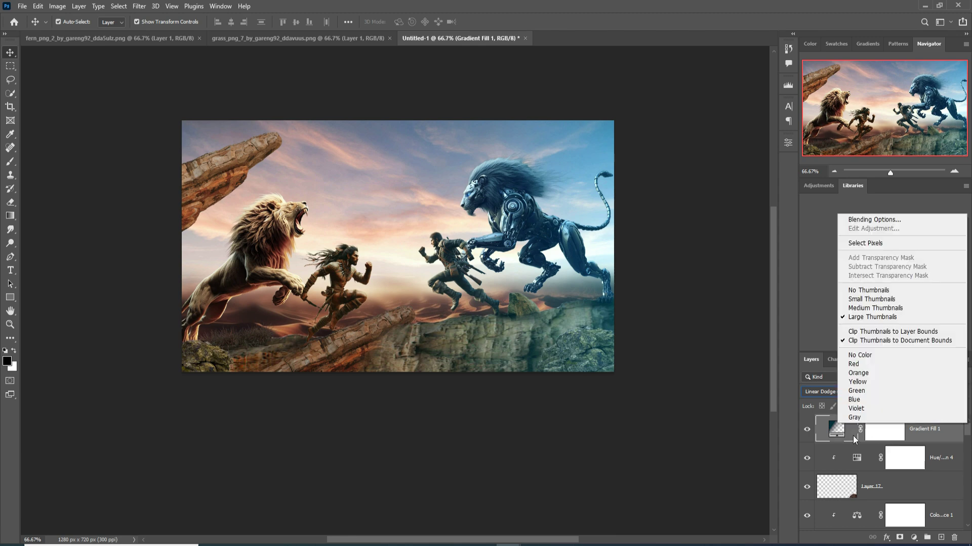
{"action": "right_click", "coordinate": [878, 429]}
{"action": "left_click", "coordinate": [838, 428]}
{"action": "left_click", "coordinate": [832, 392]}
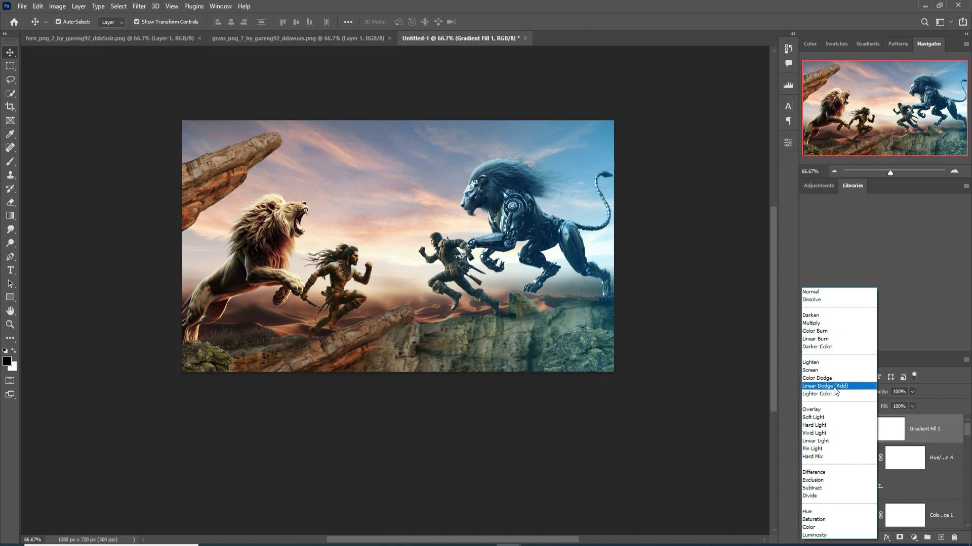
{"action": "left_click", "coordinate": [834, 387]}
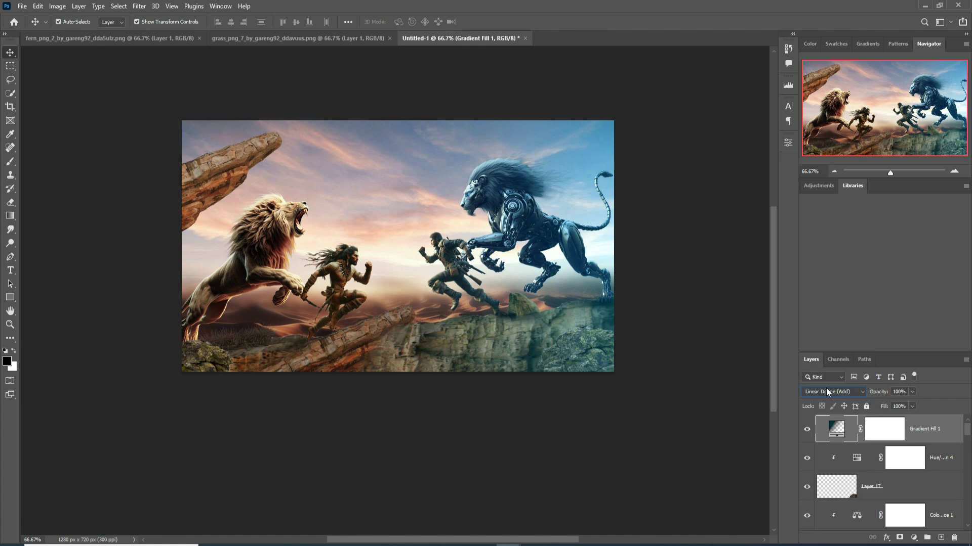
- Split the Blend If Underlying Layer black slider of Gradient Fill 1 to 0 / 79
{"action": "right_click", "coordinate": [881, 425]}
{"action": "right_click", "coordinate": [838, 428]}
{"action": "left_click", "coordinate": [871, 221]}
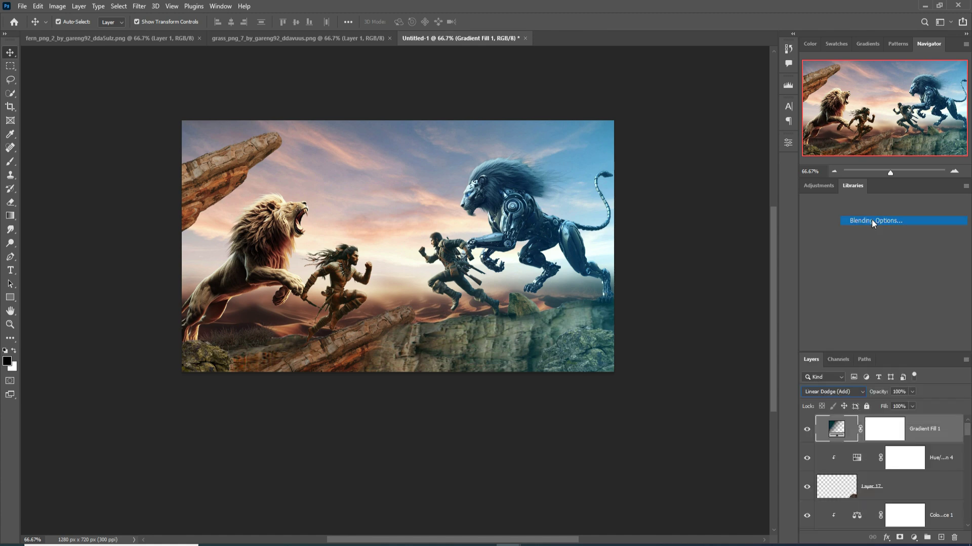
{"action": "left_click_drag", "start_coordinate": [714, 304], "coordinate": [753, 303]}
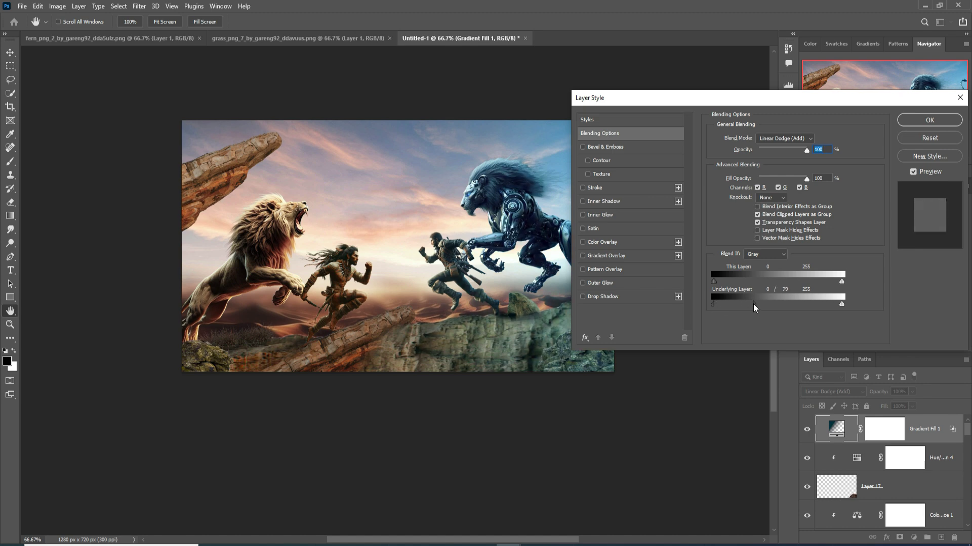
{"action": "left_click", "coordinate": [916, 125]}
- Compare the image with and without Gradient Fill 1, and delete that layer
{"action": "left_click", "coordinate": [808, 429]}
{"action": "left_click", "coordinate": [808, 429]}
{"action": "left_click", "coordinate": [808, 429]}
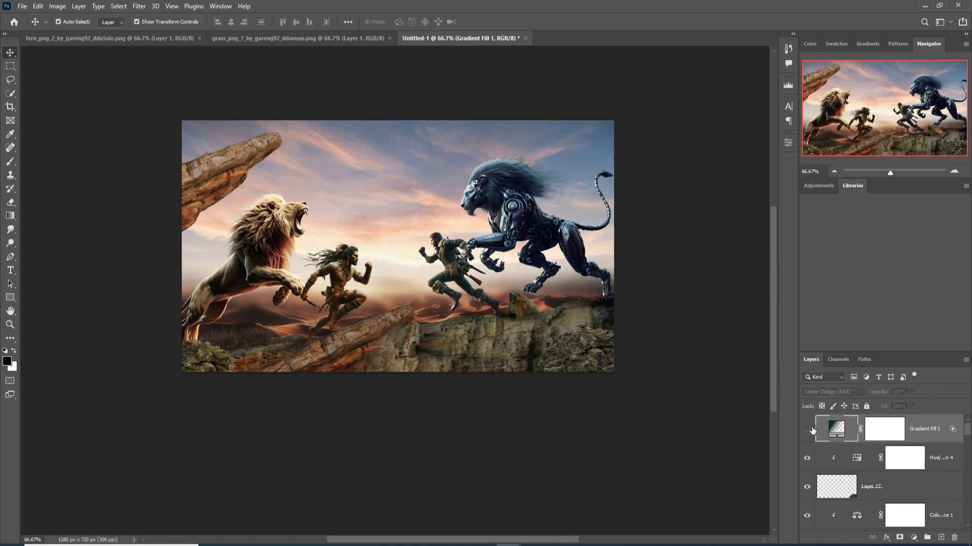
{"action": "left_click", "coordinate": [808, 429]}
{"action": "key", "text": "Delete"}
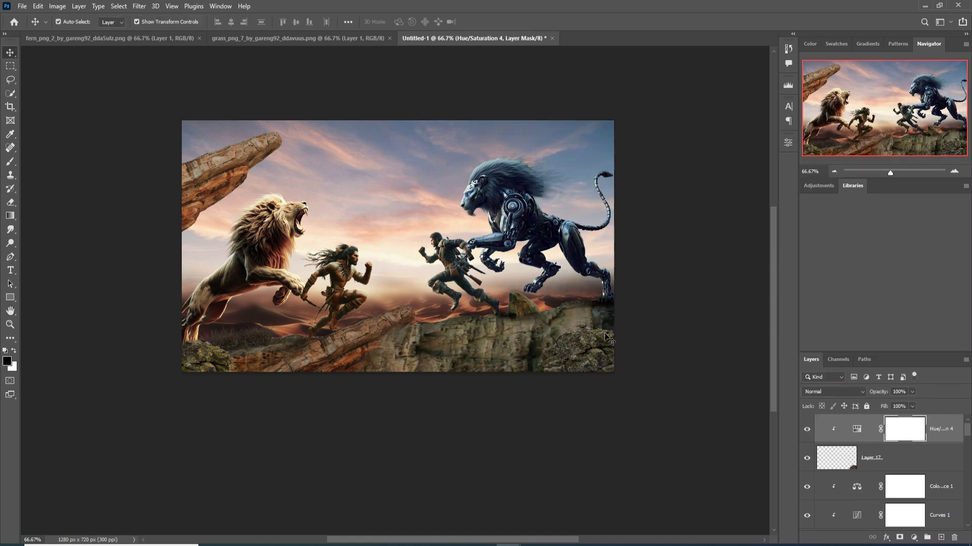
- Add a Curves adjustment clipped to the overhanging rock, Layer 10, and lower the midtones slightly to darken it
{"action": "scroll", "coordinate": [540, 317], "scroll_direction": "down", "scroll_amount": 2}
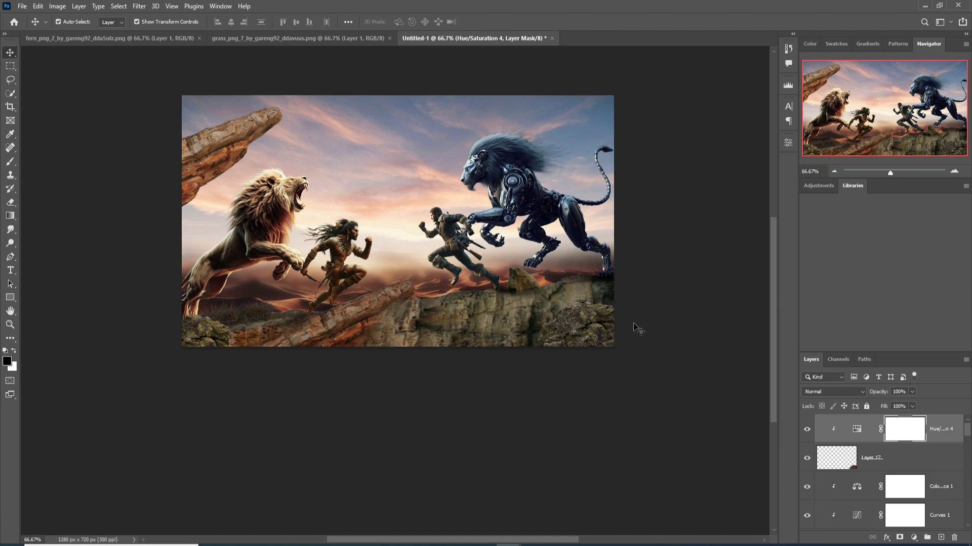
{"action": "left_click", "coordinate": [212, 161]}
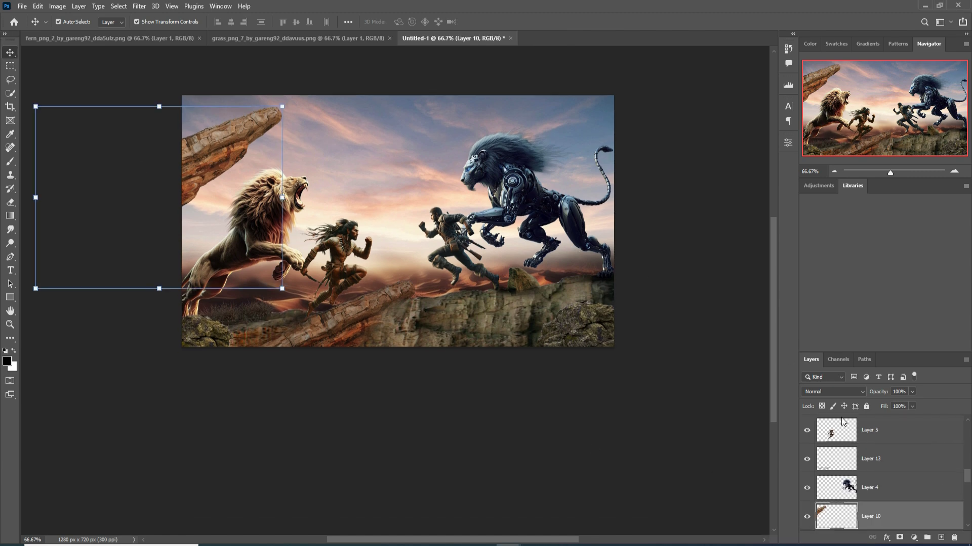
{"action": "left_click", "coordinate": [913, 537]}
{"action": "left_click", "coordinate": [900, 408]}
{"action": "left_click_drag", "start_coordinate": [722, 238], "coordinate": [726, 252]}
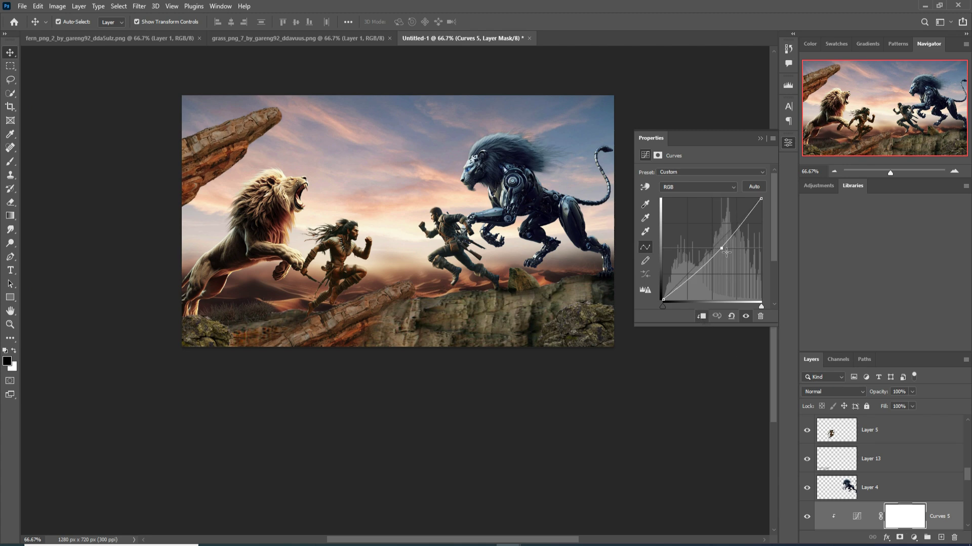
{"action": "left_click", "coordinate": [761, 139]}
- Create a new layer clipped to the robotic lion, Layer 4, and set its blend mode to Linear Dodge (Add)
{"action": "left_click", "coordinate": [342, 249]}
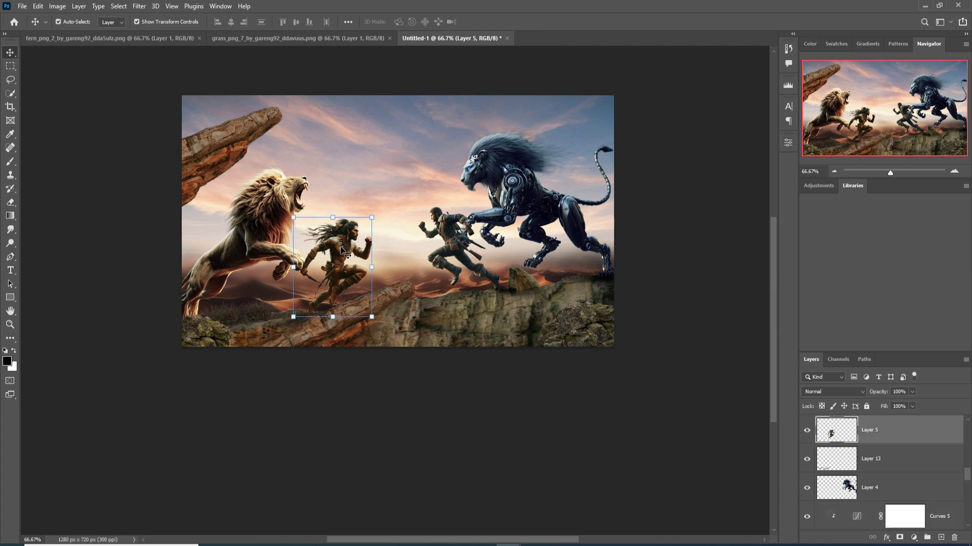
{"action": "left_click", "coordinate": [528, 221]}
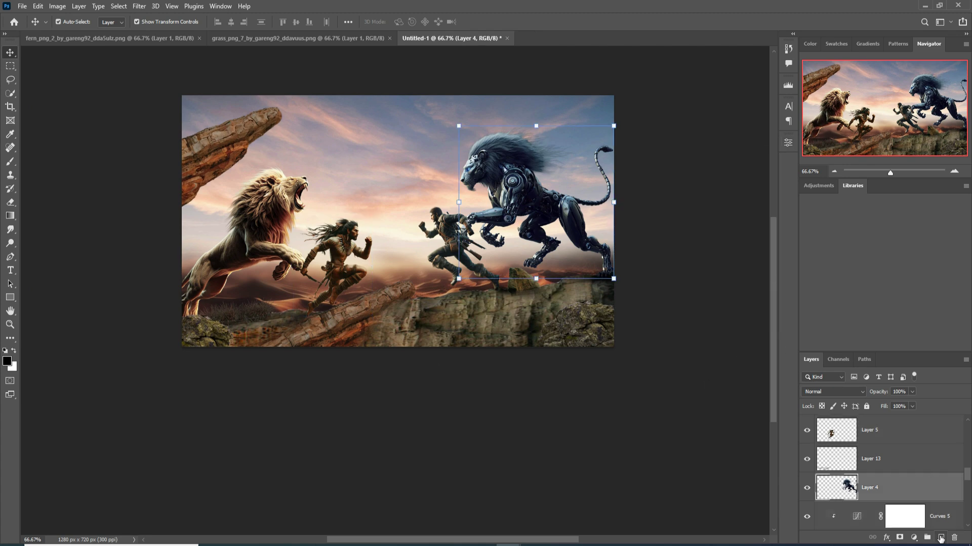
{"action": "left_click", "coordinate": [940, 537]}
{"action": "right_click", "coordinate": [900, 494]}
{"action": "left_click", "coordinate": [860, 251]}
{"action": "left_click", "coordinate": [857, 394]}
{"action": "left_click", "coordinate": [835, 392]}
- Turn the clipped layer above the robotic lion into a light peach Solid Color fill
{"action": "left_click", "coordinate": [914, 537]}
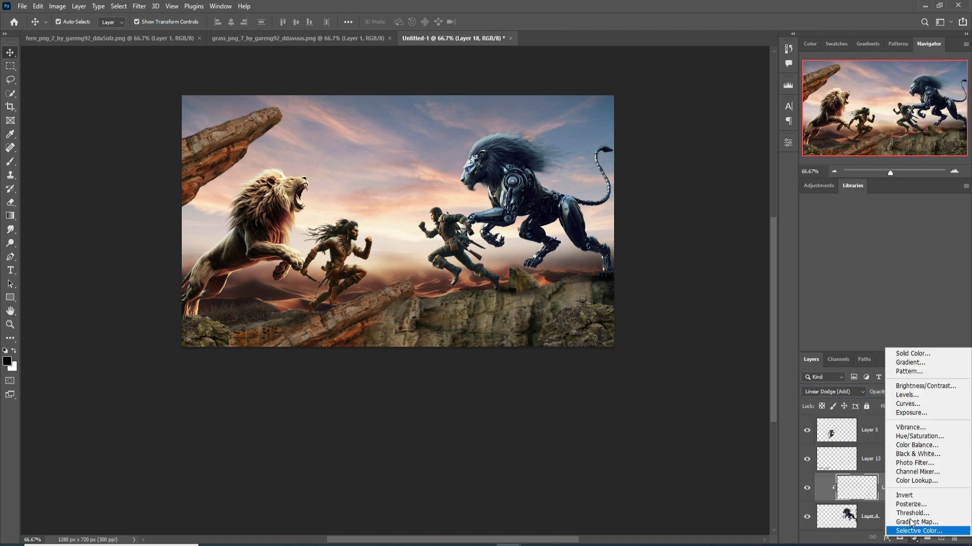
{"action": "left_click", "coordinate": [860, 355]}
{"action": "left_click", "coordinate": [822, 307]}
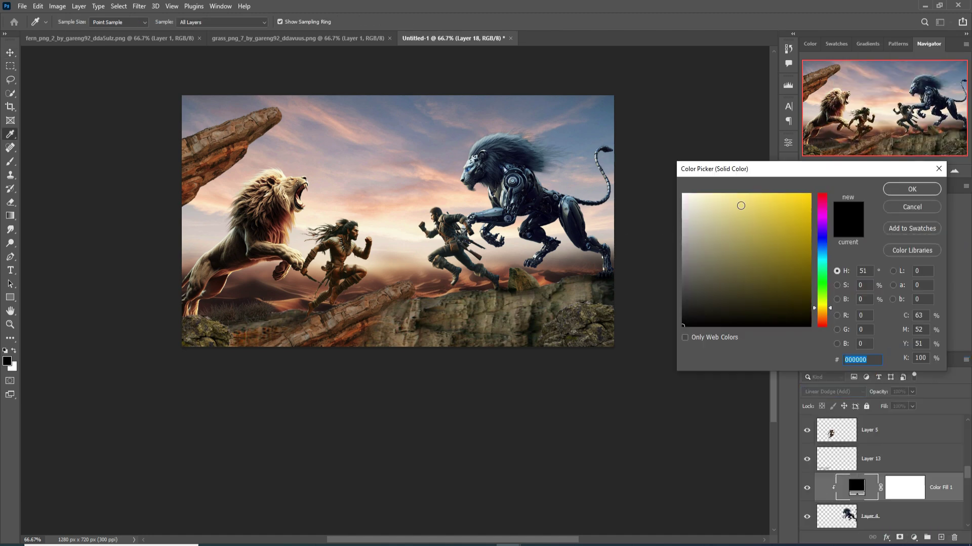
{"action": "left_click", "coordinate": [733, 194]}
{"action": "left_click_drag", "start_coordinate": [828, 308], "coordinate": [835, 319]}
{"action": "left_click", "coordinate": [896, 201]}
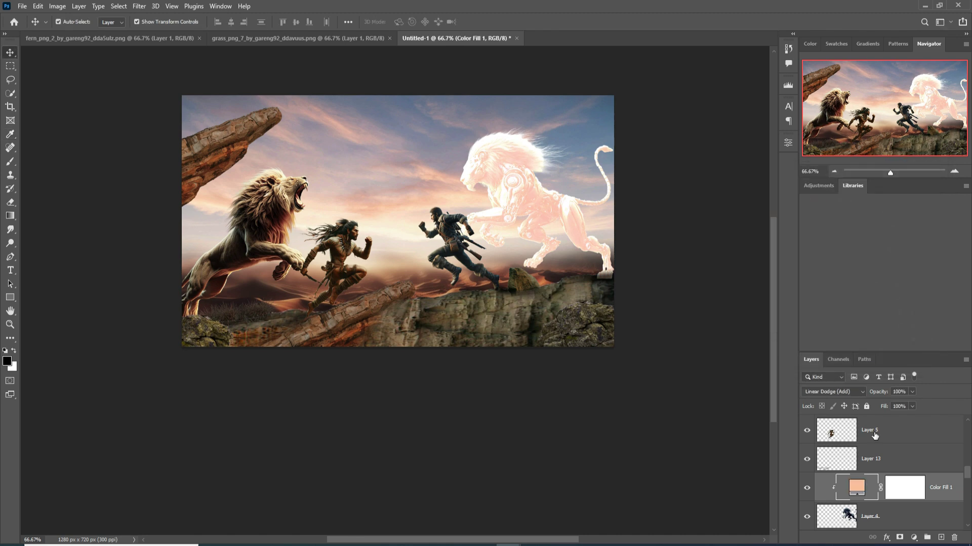
- Split the Blend If Underlying Layer black slider of Color Fill 1 to about 0 / 86 and invert its mask to black
{"action": "right_click", "coordinate": [842, 486]}
{"action": "left_click", "coordinate": [860, 280]}
{"action": "left_click_drag", "start_coordinate": [714, 304], "coordinate": [731, 303]}
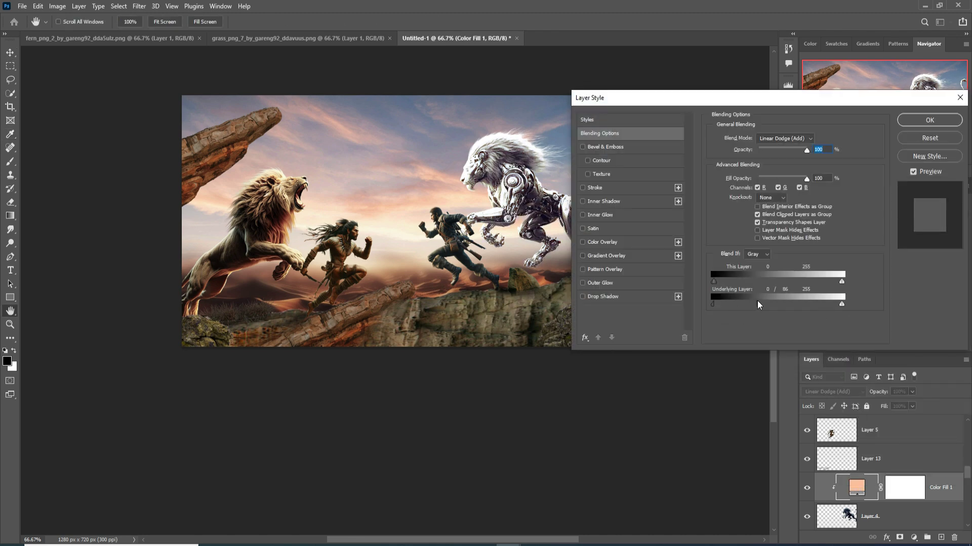
{"action": "left_click", "coordinate": [930, 119]}
{"action": "left_click", "coordinate": [905, 488]}
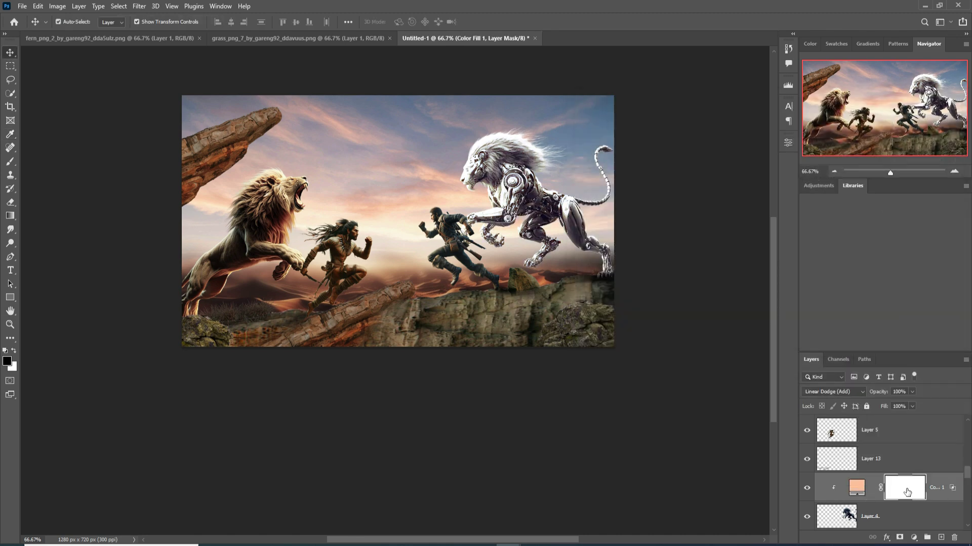
{"action": "key", "text": "ctrl+i"}
- Paint white at 63% brush opacity on the Color Fill 1 mask to light the robotic lion's face, chest and forelegs
{"action": "key", "text": "b"}
{"action": "key", "text": "ctrl+plus"}
{"action": "key", "text": "ctrl+plus"}
{"action": "key", "text": "ctrl+plus"}
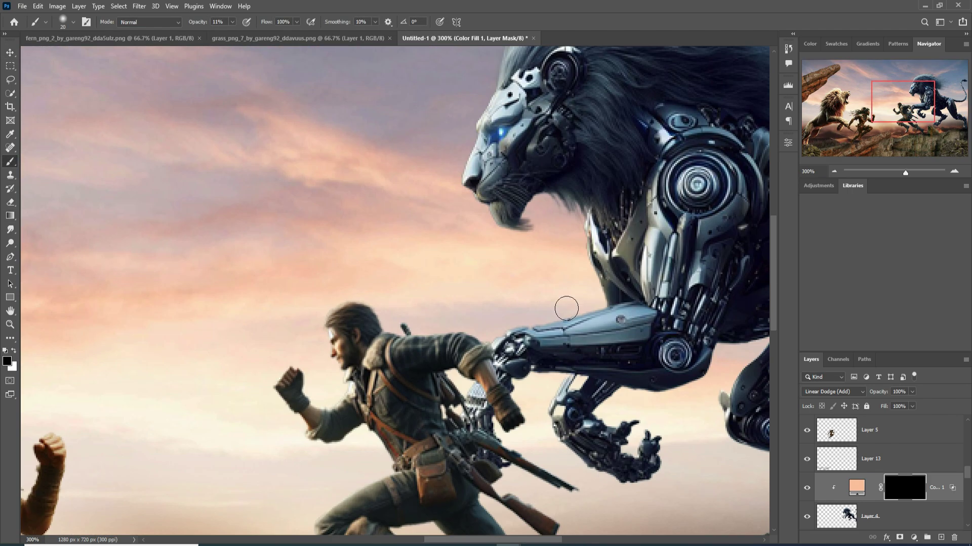
{"action": "key", "text": "x"}
{"action": "key", "text": "6"}
{"action": "key", "text": "3"}
{"action": "left_click_drag", "start_coordinate": [493, 99], "coordinate": [458, 200]}
{"action": "mouse_move", "coordinate": [589, 235]}
{"action": "left_mouse_down"}
{"action": "mouse_move", "coordinate": [605, 299]}
{"action": "mouse_move", "coordinate": [480, 377]}
{"action": "mouse_move", "coordinate": [555, 466]}
{"action": "mouse_move", "coordinate": [632, 515]}
{"action": "mouse_move", "coordinate": [652, 481]}
{"action": "left_mouse_up"}
{"action": "mouse_move", "coordinate": [635, 404]}
{"action": "left_mouse_down"}
{"action": "mouse_move", "coordinate": [707, 416]}
{"action": "mouse_move", "coordinate": [735, 358]}
{"action": "left_mouse_up"}
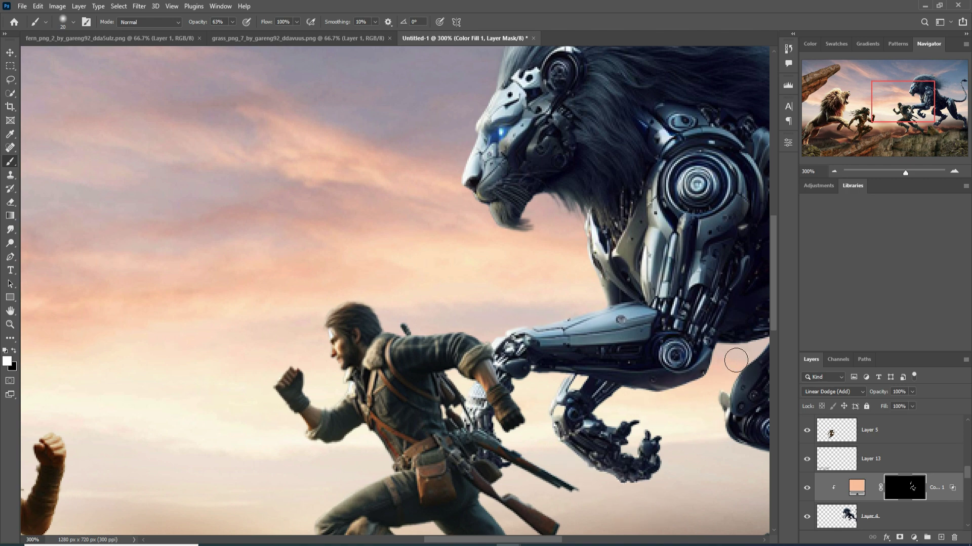
{"action": "left_click_drag", "start_coordinate": [716, 409], "coordinate": [488, 359]}
{"action": "mouse_move", "coordinate": [554, 307]}
{"action": "left_mouse_down"}
{"action": "mouse_move", "coordinate": [495, 378]}
{"action": "mouse_move", "coordinate": [592, 427]}
{"action": "mouse_move", "coordinate": [530, 505]}
{"action": "left_mouse_up"}
{"action": "left_click_drag", "start_coordinate": [488, 458], "coordinate": [490, 545]}
- Paint light onto the robotic lion's mane through the Color Fill 1 mask
{"action": "mouse_move", "coordinate": [319, 128]}
{"action": "left_mouse_down"}
{"action": "mouse_move", "coordinate": [528, 67]}
{"action": "mouse_move", "coordinate": [526, 82]}
{"action": "mouse_move", "coordinate": [548, 105]}
{"action": "mouse_move", "coordinate": [720, 116]}
{"action": "left_mouse_up"}
{"action": "mouse_move", "coordinate": [581, 129]}
{"action": "left_mouse_down"}
{"action": "mouse_move", "coordinate": [783, 148]}
{"action": "mouse_move", "coordinate": [734, 195]}
{"action": "mouse_move", "coordinate": [686, 143]}
{"action": "left_mouse_up"}
{"action": "left_click_drag", "start_coordinate": [609, 134], "coordinate": [754, 176]}
{"action": "mouse_move", "coordinate": [587, 147]}
{"action": "left_mouse_down"}
{"action": "mouse_move", "coordinate": [660, 181]}
{"action": "mouse_move", "coordinate": [709, 191]}
{"action": "left_mouse_up"}
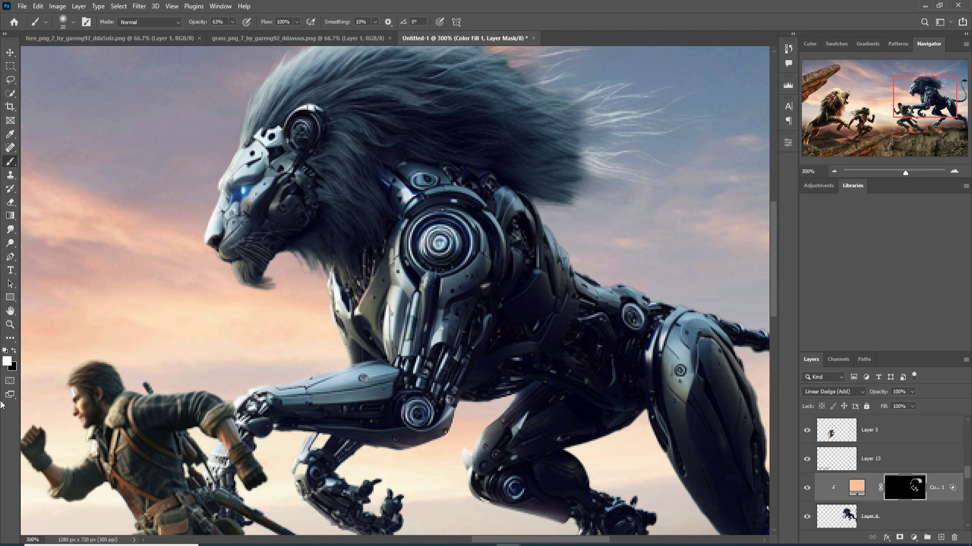
- Paint highlights along the robotic lion's shoulder, back and hips on the Color Fill 1 mask
{"action": "left_click_drag", "start_coordinate": [564, 260], "coordinate": [531, 218]}
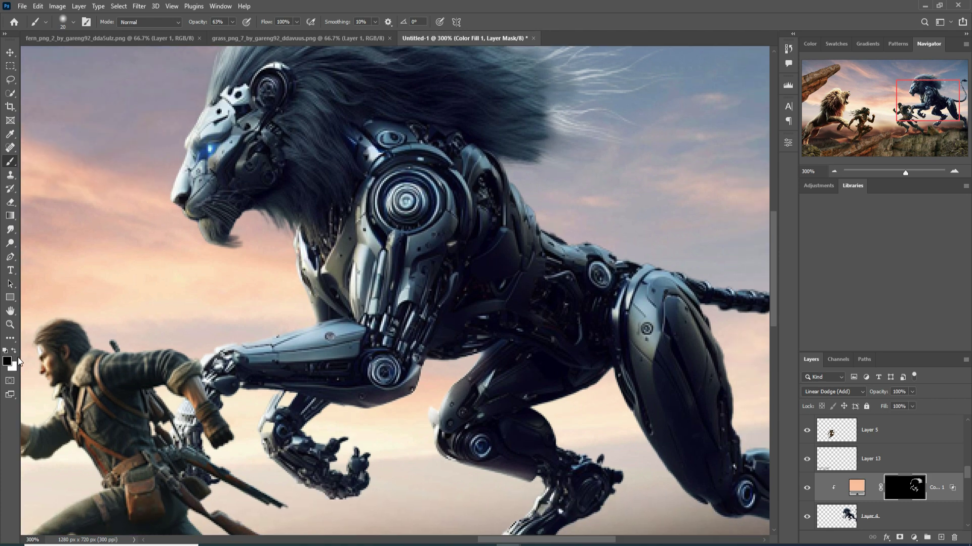
{"action": "key", "text": "x"}
{"action": "mouse_move", "coordinate": [513, 164]}
{"action": "left_mouse_down"}
{"action": "mouse_move", "coordinate": [534, 193]}
{"action": "mouse_move", "coordinate": [609, 248]}
{"action": "left_mouse_up"}
{"action": "mouse_move", "coordinate": [549, 238]}
{"action": "left_mouse_down"}
{"action": "mouse_move", "coordinate": [673, 269]}
{"action": "mouse_move", "coordinate": [649, 273]}
{"action": "left_mouse_up"}
{"action": "mouse_move", "coordinate": [748, 284]}
{"action": "left_mouse_down"}
{"action": "mouse_move", "coordinate": [561, 284]}
{"action": "mouse_move", "coordinate": [643, 251]}
{"action": "mouse_move", "coordinate": [584, 98]}
{"action": "left_mouse_up"}
- Paint highlights on the robotic lion's hind legs and belly edge on the Color Fill 1 mask
{"action": "key", "text": "ctrl+minus"}
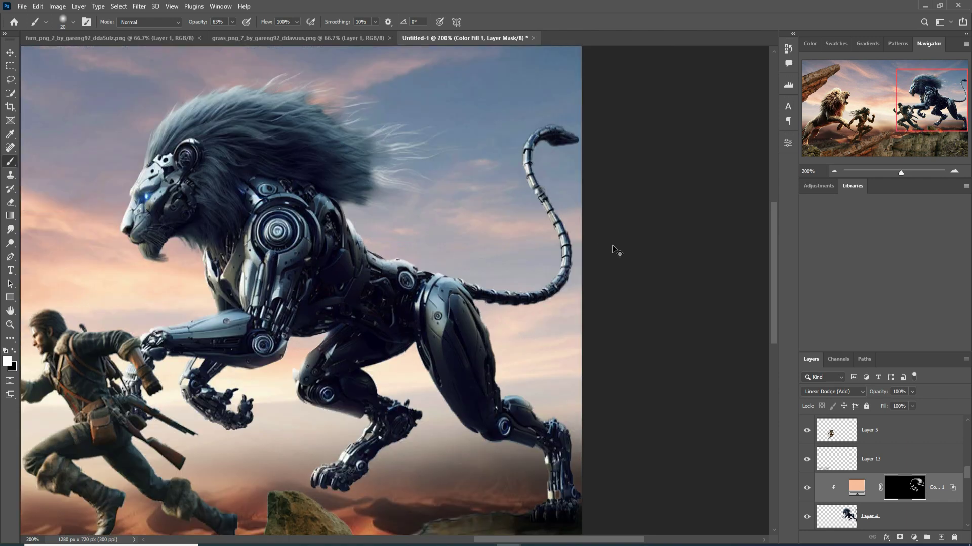
{"action": "mouse_move", "coordinate": [425, 356]}
{"action": "left_mouse_down"}
{"action": "mouse_move", "coordinate": [448, 384]}
{"action": "mouse_move", "coordinate": [468, 443]}
{"action": "mouse_move", "coordinate": [434, 351]}
{"action": "mouse_move", "coordinate": [482, 452]}
{"action": "left_mouse_up"}
{"action": "mouse_move", "coordinate": [434, 350]}
{"action": "left_mouse_down"}
{"action": "mouse_move", "coordinate": [340, 438]}
{"action": "mouse_move", "coordinate": [369, 424]}
{"action": "mouse_move", "coordinate": [472, 427]}
{"action": "mouse_move", "coordinate": [535, 456]}
{"action": "left_mouse_up"}
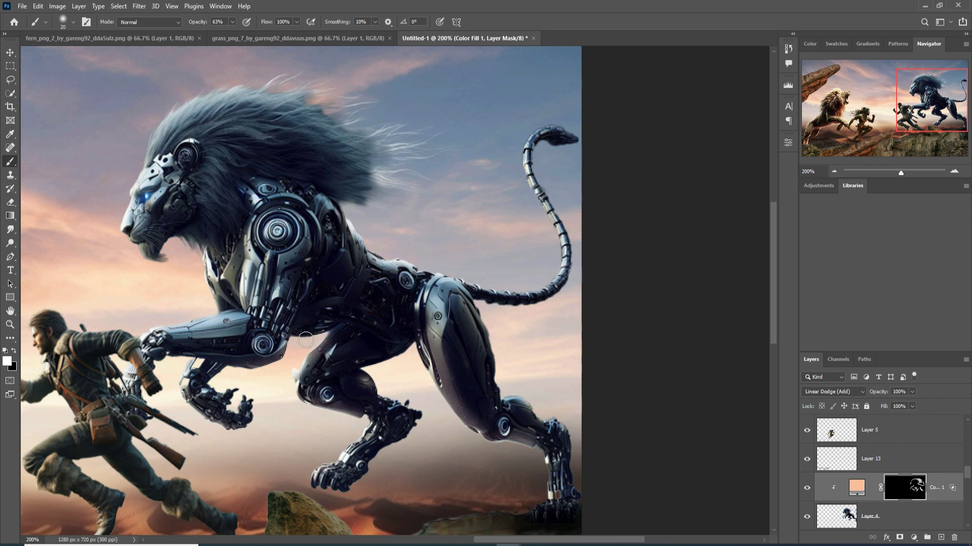
{"action": "mouse_move", "coordinate": [306, 340]}
{"action": "left_mouse_down"}
{"action": "mouse_move", "coordinate": [303, 319]}
{"action": "mouse_move", "coordinate": [329, 330]}
{"action": "mouse_move", "coordinate": [397, 281]}
{"action": "mouse_move", "coordinate": [403, 263]}
{"action": "left_mouse_up"}
{"action": "key", "text": "bracketright"}
- Add a new layer clipped to the running fighter and set its blend mode to Linear Dodge (Add)
{"action": "left_click_drag", "start_coordinate": [348, 355], "coordinate": [696, 230]}
{"action": "key", "text": "v"}
{"action": "left_click", "coordinate": [431, 269]}
{"action": "left_click", "coordinate": [940, 537]}
{"action": "right_click", "coordinate": [905, 429]}
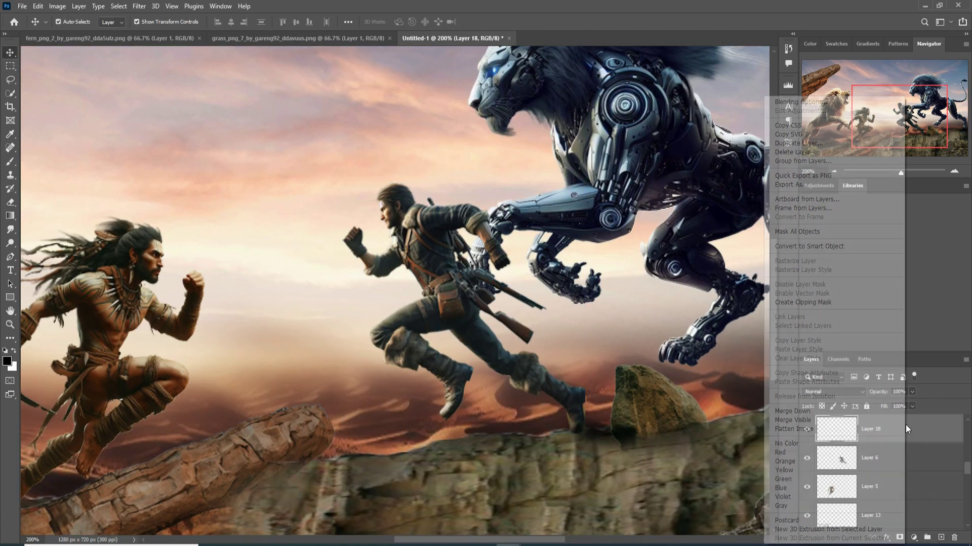
{"action": "left_click", "coordinate": [803, 303]}
{"action": "left_click", "coordinate": [914, 537]}
{"action": "left_click", "coordinate": [850, 391]}
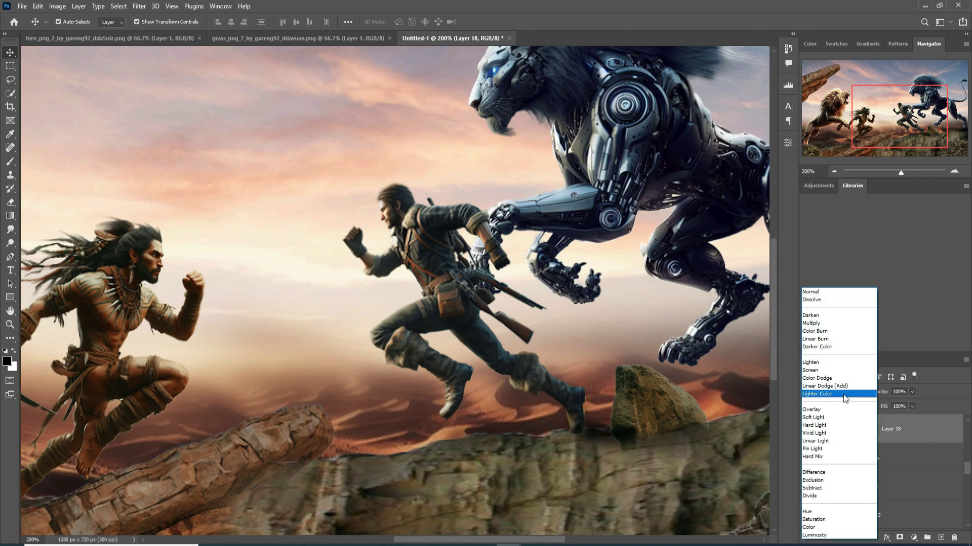
{"action": "left_click", "coordinate": [843, 394]}
- Add a light orange Solid Color fill, hue 38°, clipped to the fighter
{"action": "left_click", "coordinate": [914, 537]}
{"action": "left_click", "coordinate": [911, 352]}
{"action": "left_click", "coordinate": [825, 313]}
{"action": "left_click", "coordinate": [741, 197]}
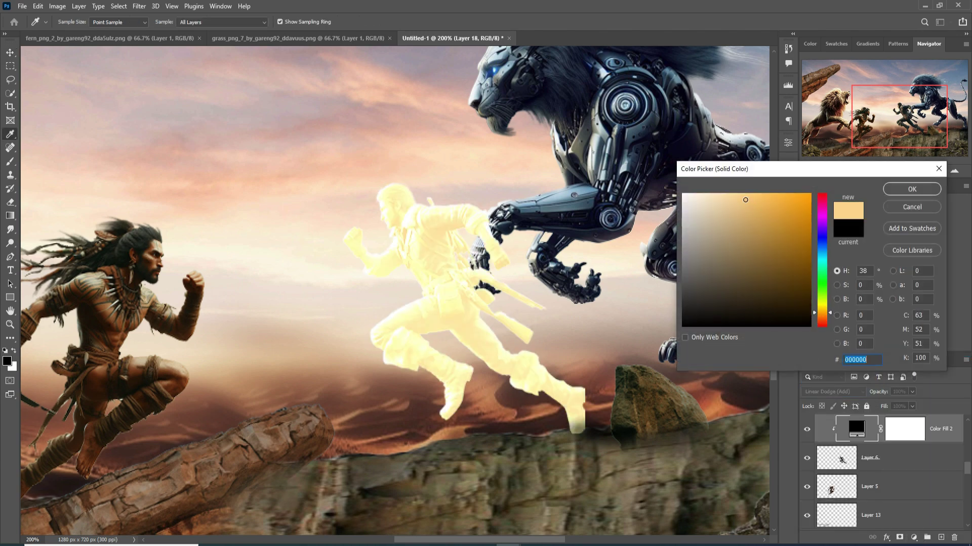
{"action": "left_click", "coordinate": [911, 189]}
- Raise the Underlying Layer black limit in the fighter fill's Blend If settings to keep dark areas unlit
{"action": "right_click", "coordinate": [856, 434]}
{"action": "left_click", "coordinate": [864, 226]}
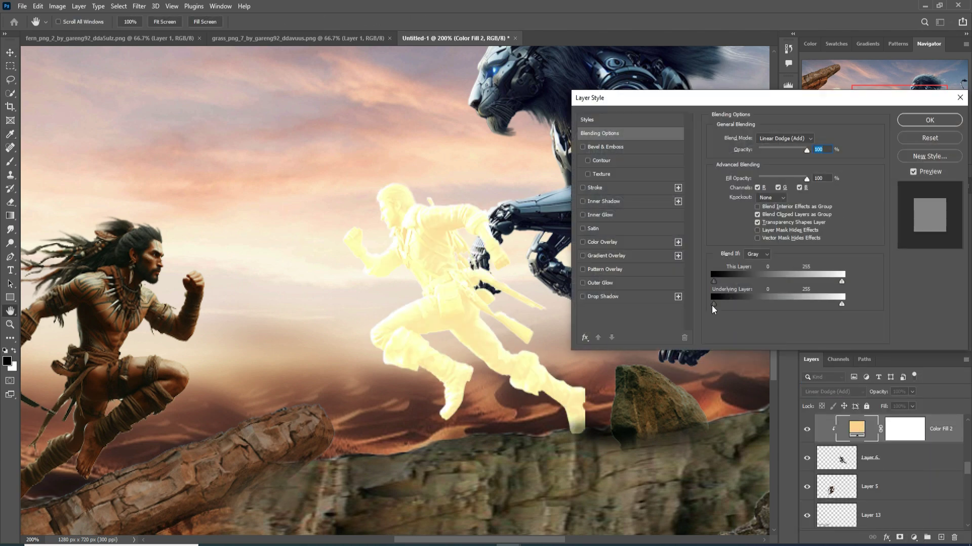
{"action": "left_click_drag", "start_coordinate": [711, 306], "coordinate": [745, 305]}
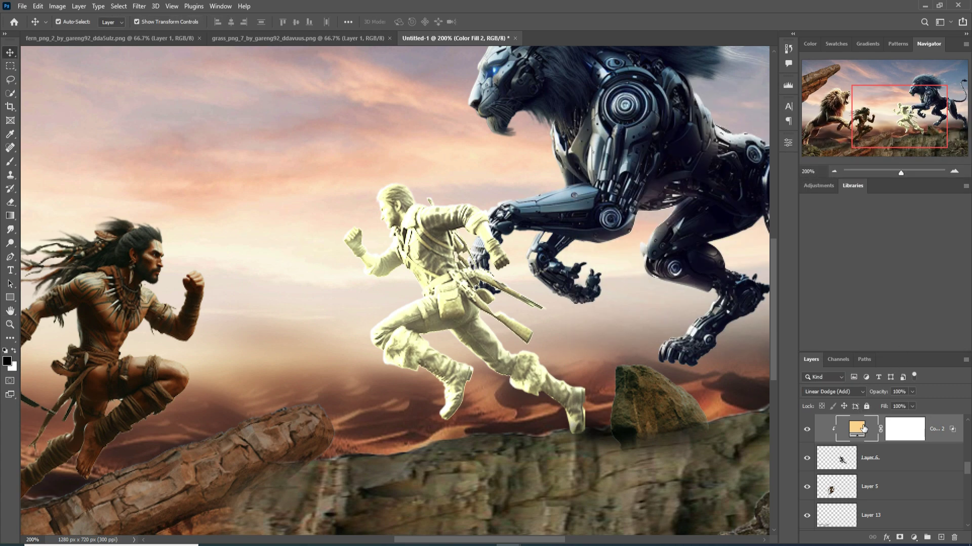
- Invert the Color Fill 2 mask and paint white at 63% brush opacity to light the fighter's edges
{"action": "scroll", "coordinate": [862, 426], "scroll_direction": "down", "scroll_amount": 3}
{"action": "scroll", "coordinate": [862, 426], "scroll_direction": "up", "scroll_amount": 4}
{"action": "left_click", "coordinate": [909, 461]}
{"action": "key", "text": "ctrl+i"}
{"action": "key", "text": "b"}
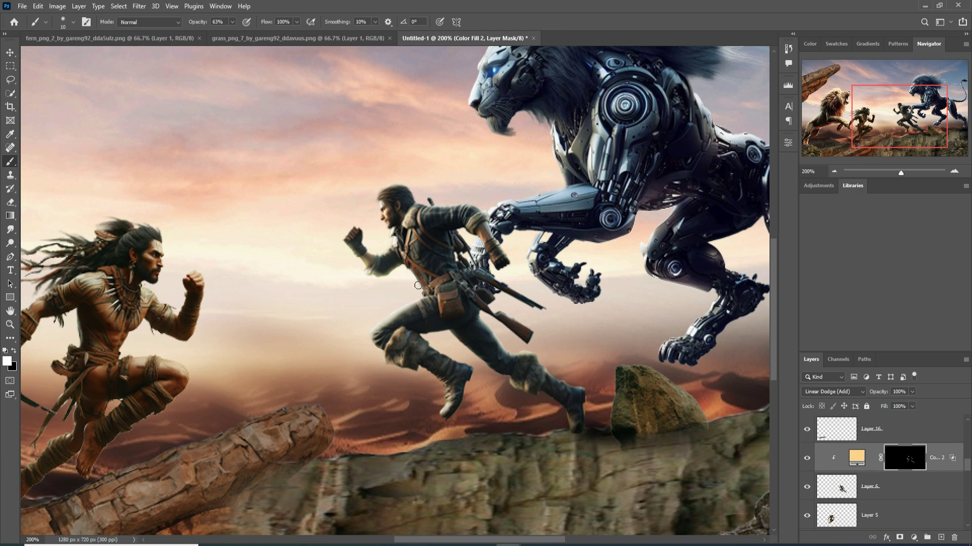
{"action": "key", "text": "v"}
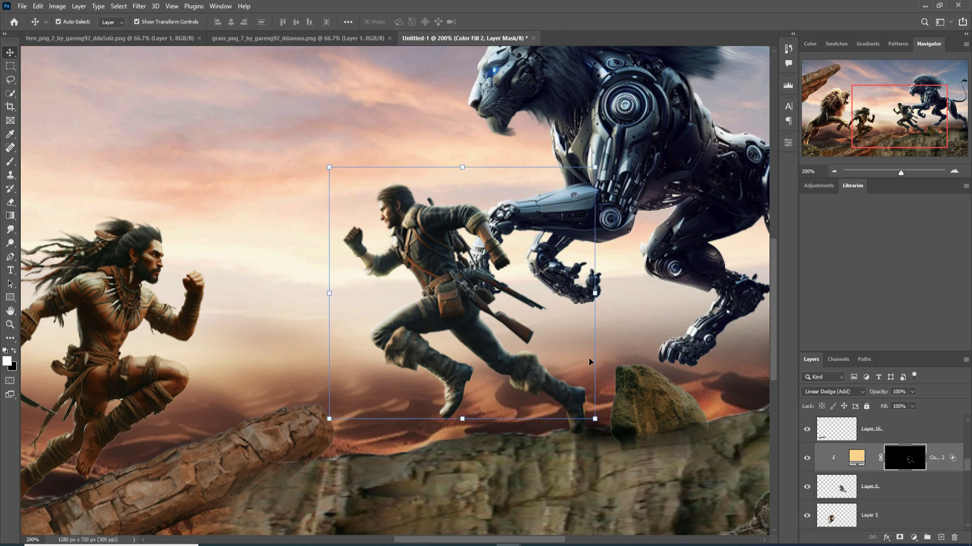
- Move the ground cliff's Layer 7 and its Curves 3 adjustment directly above the fighter's Color Fill 2 layer
{"action": "left_click_drag", "start_coordinate": [475, 452], "coordinate": [607, 347]}
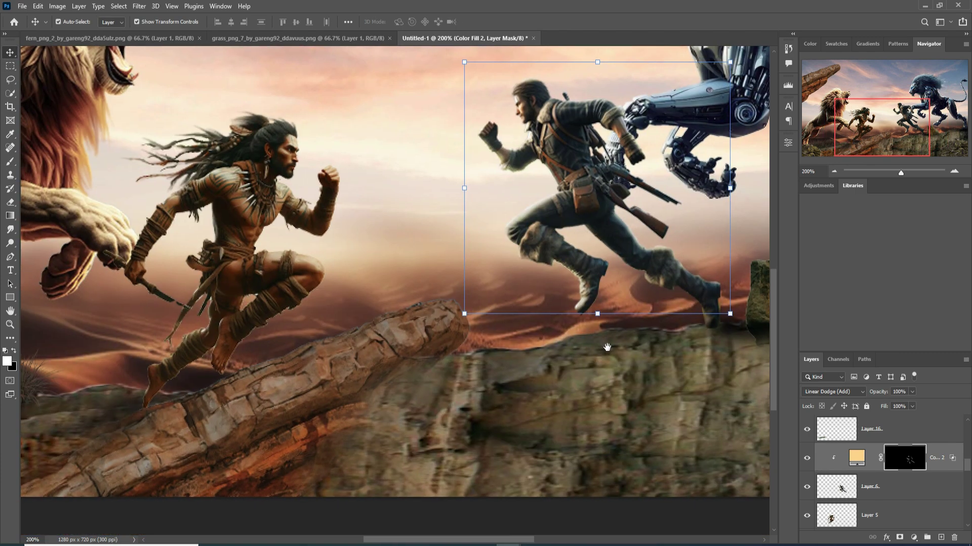
{"action": "scroll", "coordinate": [911, 455], "scroll_direction": "down", "scroll_amount": 8}
{"action": "scroll", "coordinate": [909, 454], "scroll_direction": "up", "scroll_amount": 1}
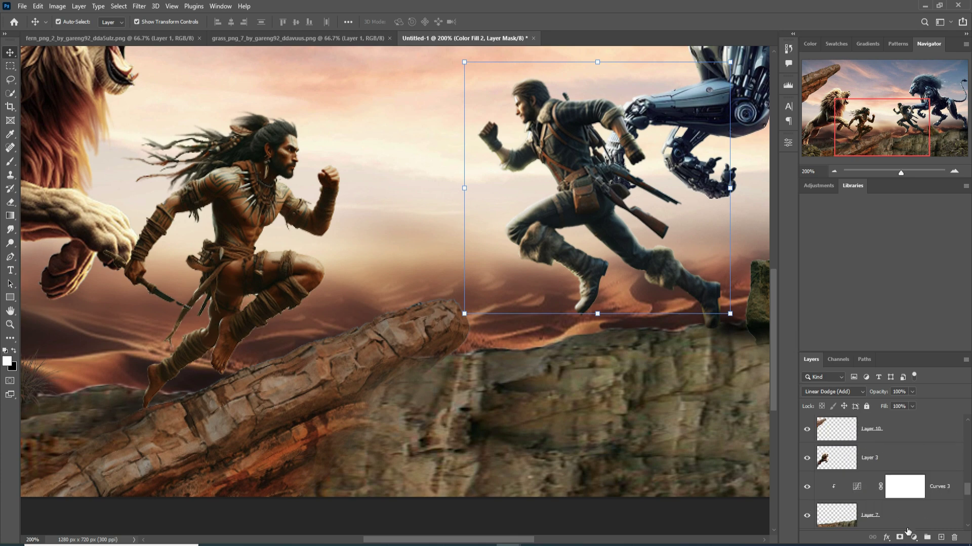
{"action": "left_click", "coordinate": [916, 525]}
{"action": "left_click", "coordinate": [942, 489], "text": "shift"}
{"action": "left_click_drag", "start_coordinate": [942, 490], "coordinate": [905, 466]}
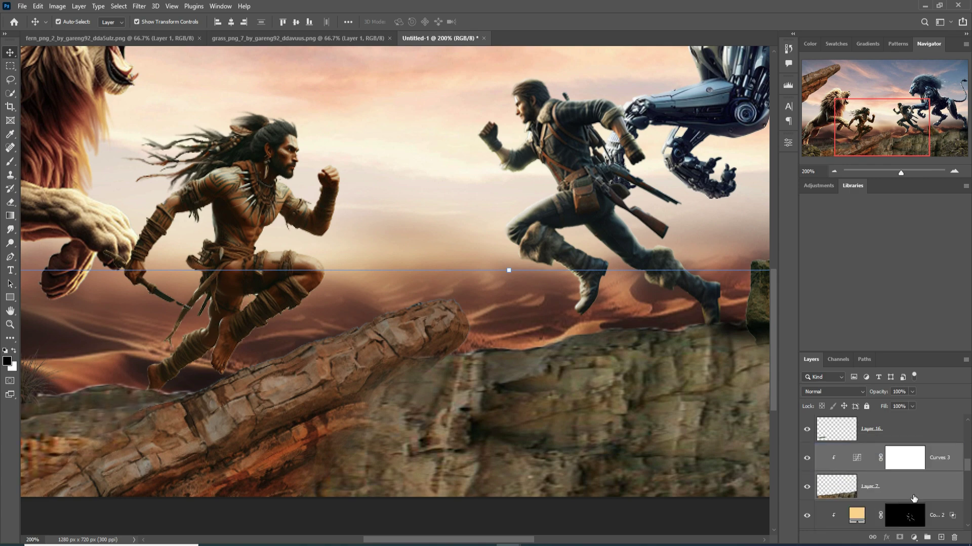
- Move the grass Layer 16 and its Hue/Saturation 3 adjustment directly below the ground cliff's Layer 7
{"action": "key", "text": "ctrl"}
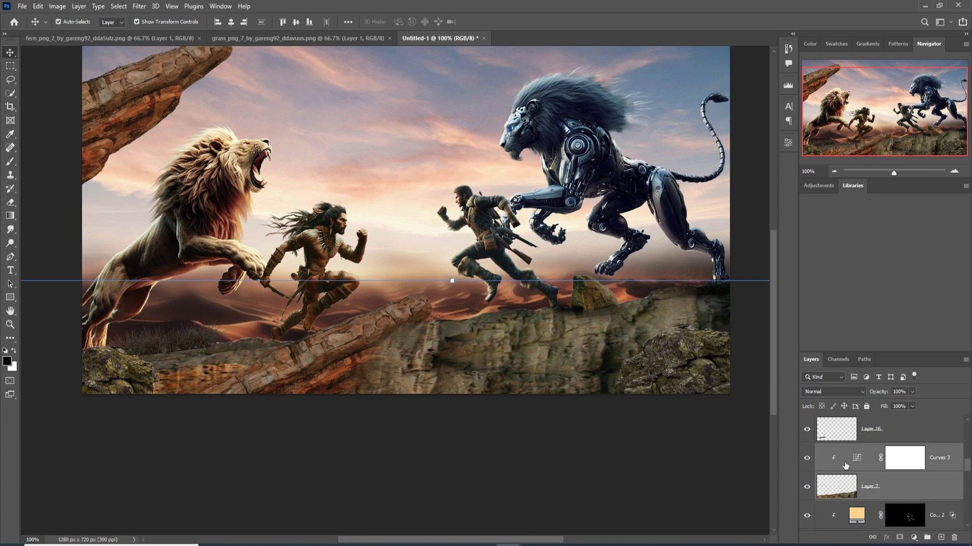
{"action": "scroll", "coordinate": [845, 464], "scroll_direction": "up", "scroll_amount": 2}
{"action": "left_click", "coordinate": [181, 340]}
{"action": "left_click", "coordinate": [946, 465]}
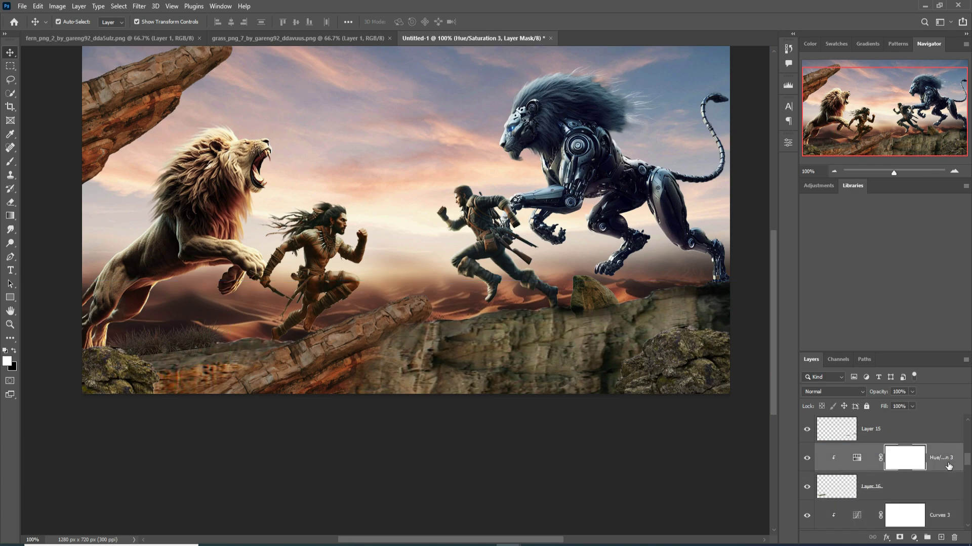
{"action": "left_click", "coordinate": [944, 480], "text": "shift"}
{"action": "scroll", "coordinate": [942, 471], "scroll_direction": "down", "scroll_amount": 2}
{"action": "left_click_drag", "start_coordinate": [942, 442], "coordinate": [941, 506]}
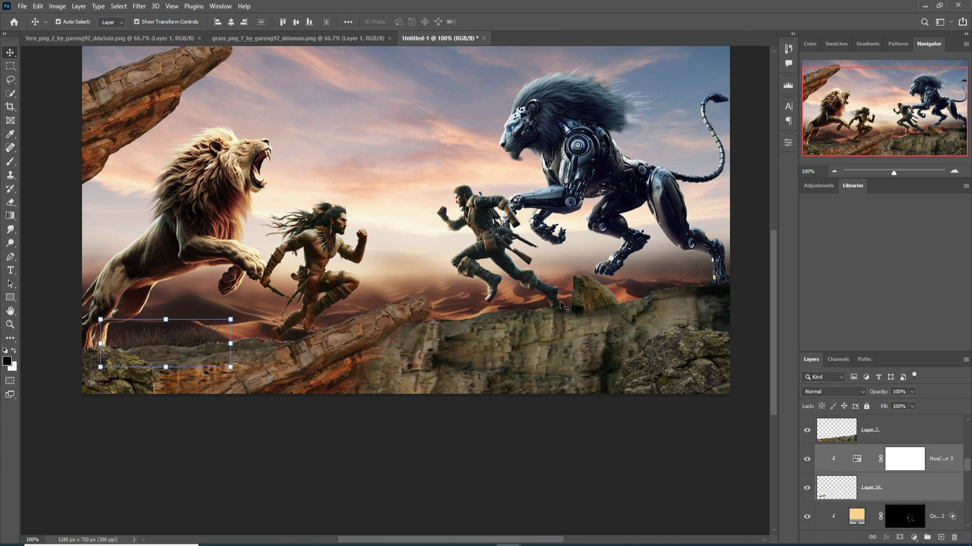
- Touch up the base of the small rock behind the fighter by brushing on the Layer 12 mask
{"action": "left_click", "coordinate": [841, 433]}
{"action": "left_click", "coordinate": [602, 284]}
{"action": "left_click", "coordinate": [582, 292]}
{"action": "left_click", "coordinate": [807, 429]}
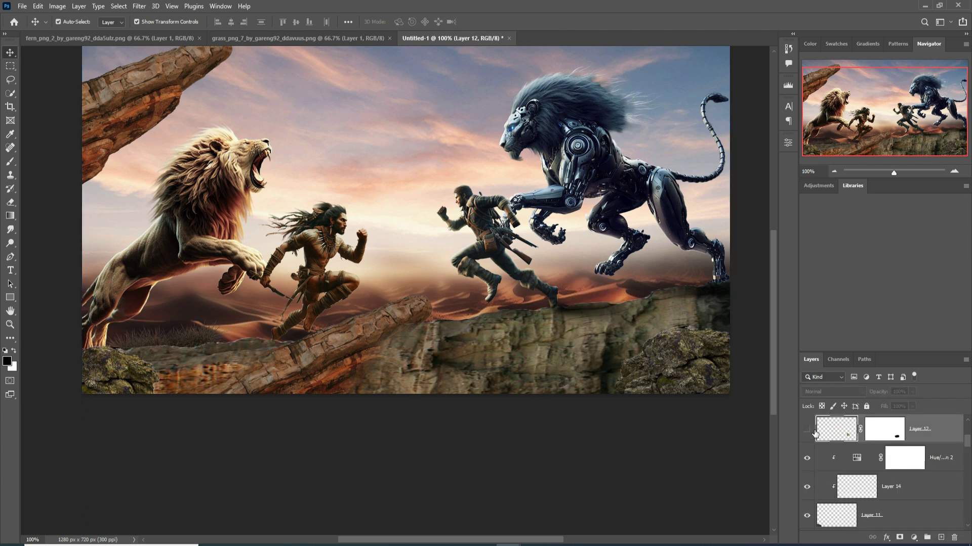
{"action": "left_click", "coordinate": [806, 429]}
{"action": "left_click", "coordinate": [885, 429]}
{"action": "key", "text": "b"}
{"action": "key", "text": "x"}
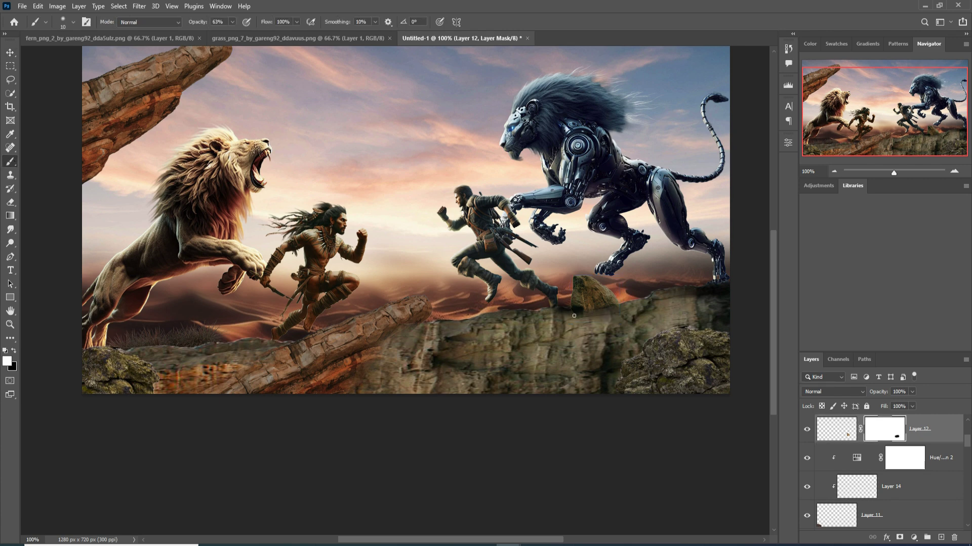
{"action": "left_click", "coordinate": [15, 351]}
{"action": "key", "text": "v"}
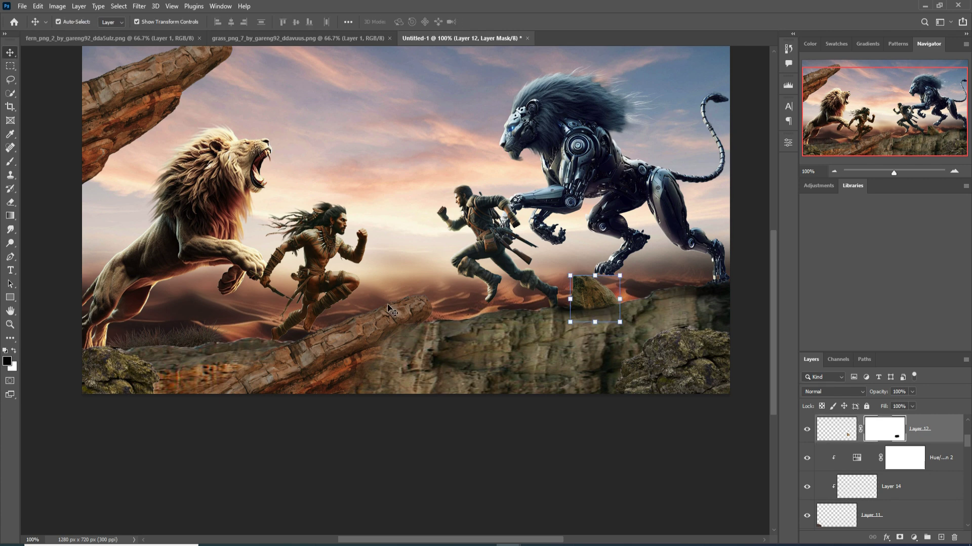
- Add a new layer clipped to the ground cliff and set its blend mode to Linear Dodge (Add)
{"action": "left_click", "coordinate": [456, 344]}
{"action": "left_click", "coordinate": [895, 490]}
{"action": "left_click", "coordinate": [940, 537]}
{"action": "right_click", "coordinate": [912, 481]}
{"action": "left_click", "coordinate": [867, 240]}
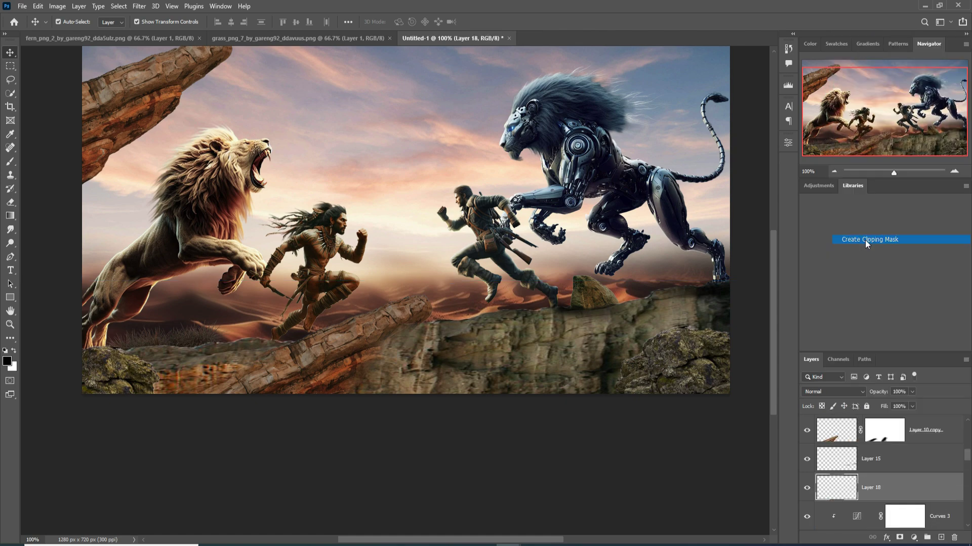
{"action": "left_click", "coordinate": [833, 392]}
{"action": "left_click", "coordinate": [837, 384]}
- Add a Solid Color fill of #fcd68b clipped to the ground cliff
{"action": "left_click", "coordinate": [913, 537]}
{"action": "left_click", "coordinate": [913, 354]}
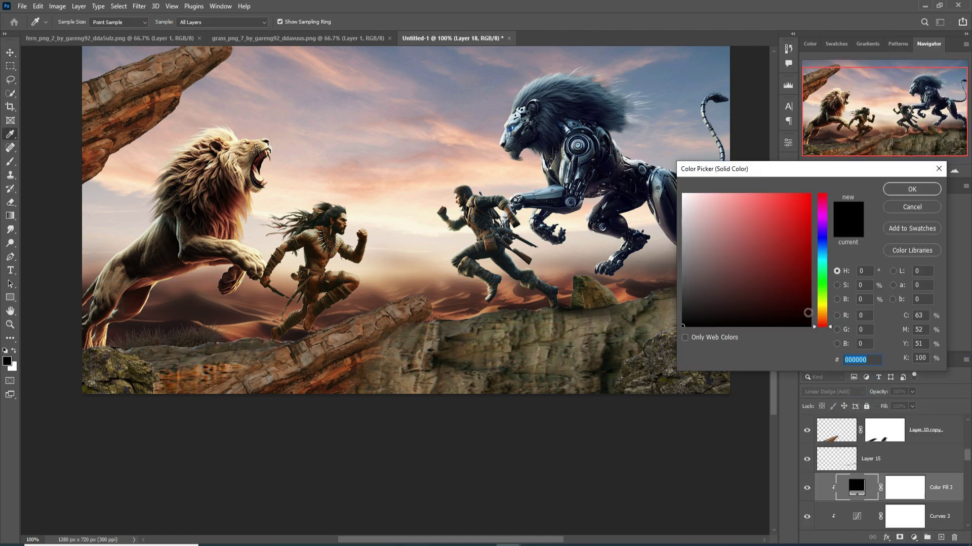
{"action": "left_click", "coordinate": [739, 196]}
{"action": "left_click_drag", "start_coordinate": [825, 324], "coordinate": [827, 315]}
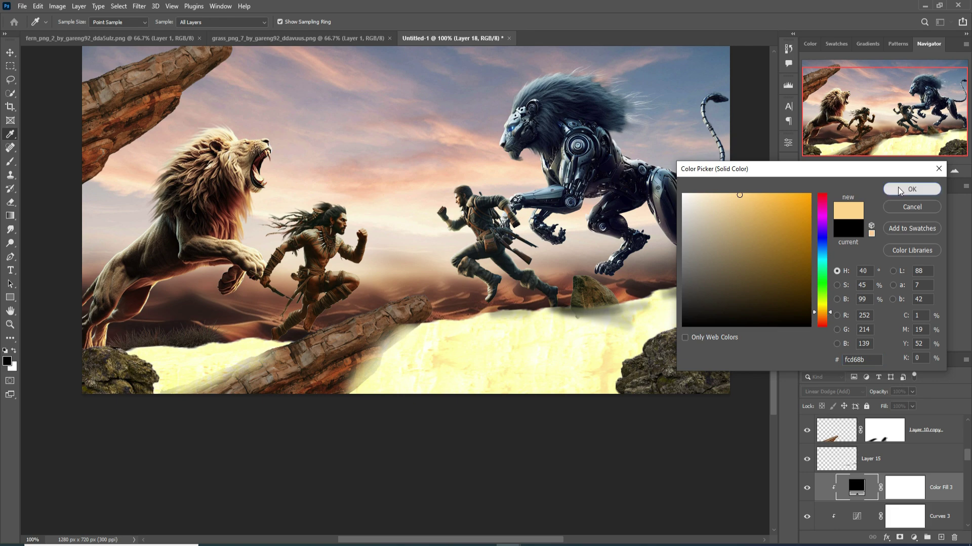
{"action": "left_click", "coordinate": [912, 188]}
- Raise the Color Fill 3 Underlying Layer black limit in Blend If and invert the fill's mask
{"action": "right_click", "coordinate": [841, 494]}
{"action": "left_click", "coordinate": [864, 281]}
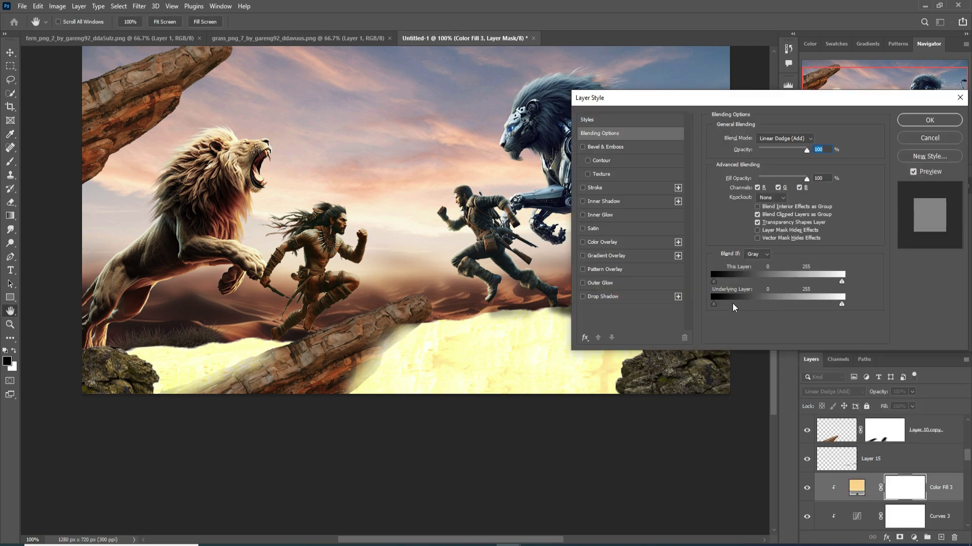
{"action": "left_click_drag", "start_coordinate": [713, 304], "coordinate": [758, 309]}
{"action": "left_click", "coordinate": [928, 120]}
{"action": "key", "text": "ctrl+i"}
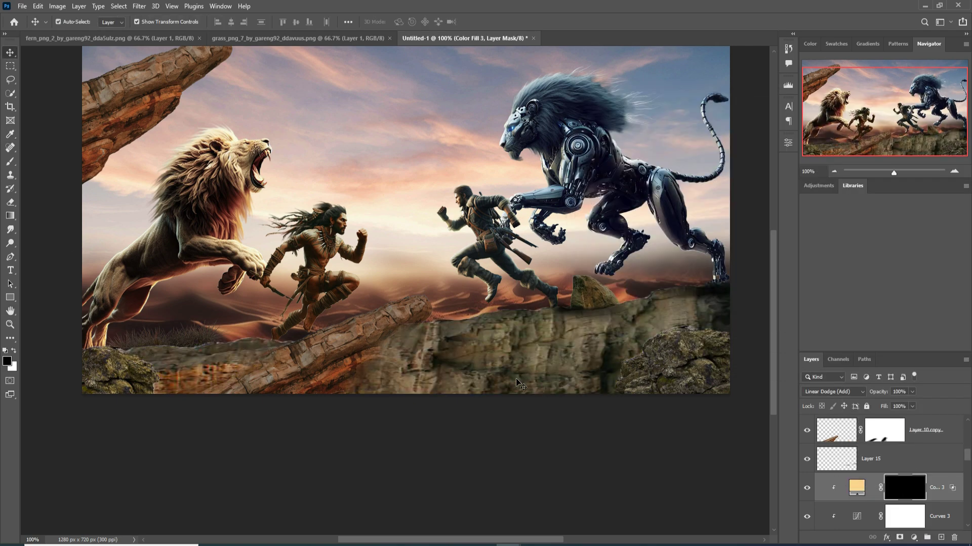
- Paint white with a size 50 brush at 63% opacity on the Color Fill 3 mask to light the cliff's top edges
{"action": "key", "text": "b"}
{"action": "key", "text": "bracketright"}
{"action": "key", "text": "bracketright"}
{"action": "key", "text": "bracketright"}
{"action": "key", "text": "bracketright"}
{"action": "key", "text": "bracketright"}
{"action": "key", "text": "bracketright"}
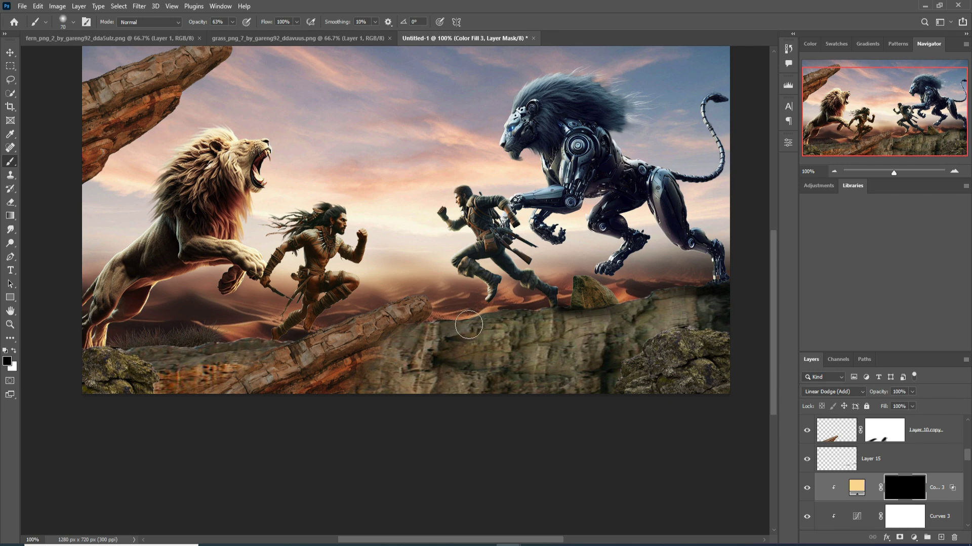
{"action": "key", "text": "x"}
{"action": "key", "text": "bracketleft"}
{"action": "key", "text": "bracketleft"}
{"action": "mouse_move", "coordinate": [475, 320]}
{"action": "left_mouse_down"}
{"action": "mouse_move", "coordinate": [436, 322]}
{"action": "mouse_move", "coordinate": [641, 302]}
{"action": "mouse_move", "coordinate": [701, 277]}
{"action": "left_mouse_up"}
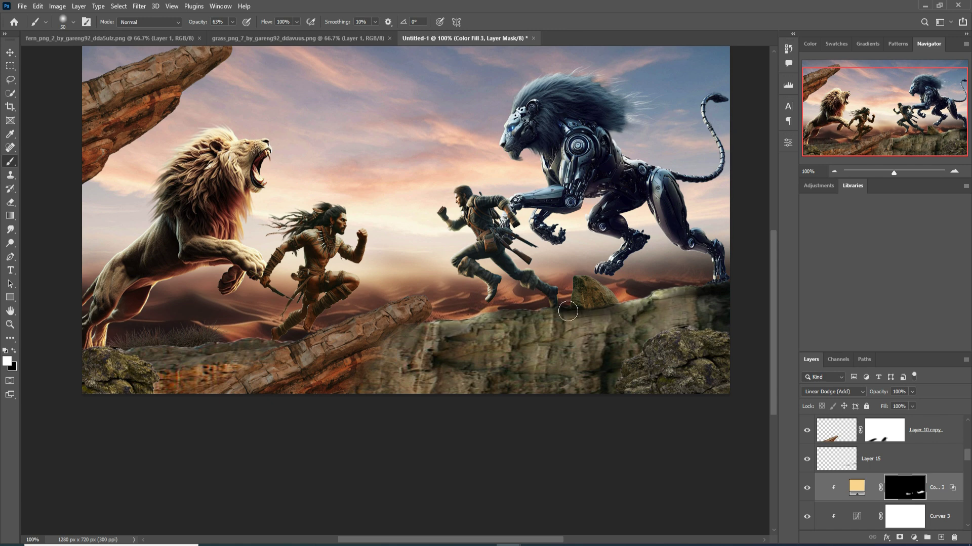
{"action": "left_click_drag", "start_coordinate": [281, 341], "coordinate": [137, 358]}
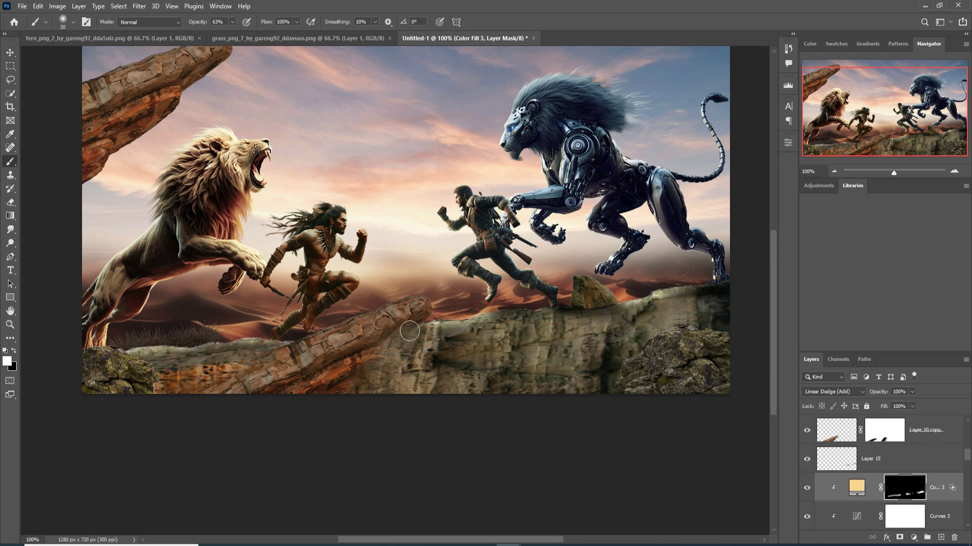
- Add a layer above Color Fill 3 and paint soft black shadows at 10% brush opacity below the warrior and slanted rock
{"action": "left_click", "coordinate": [947, 460]}
{"action": "left_click", "coordinate": [941, 537]}
{"action": "left_click_drag", "start_coordinate": [926, 467], "coordinate": [904, 496]}
{"action": "key", "text": "bracketleft"}
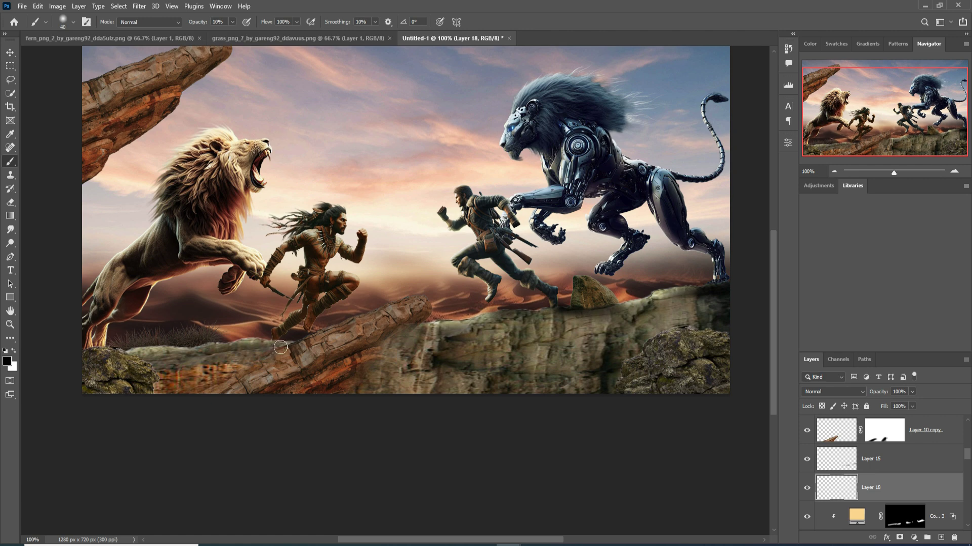
{"action": "left_click_drag", "start_coordinate": [227, 373], "coordinate": [294, 349]}
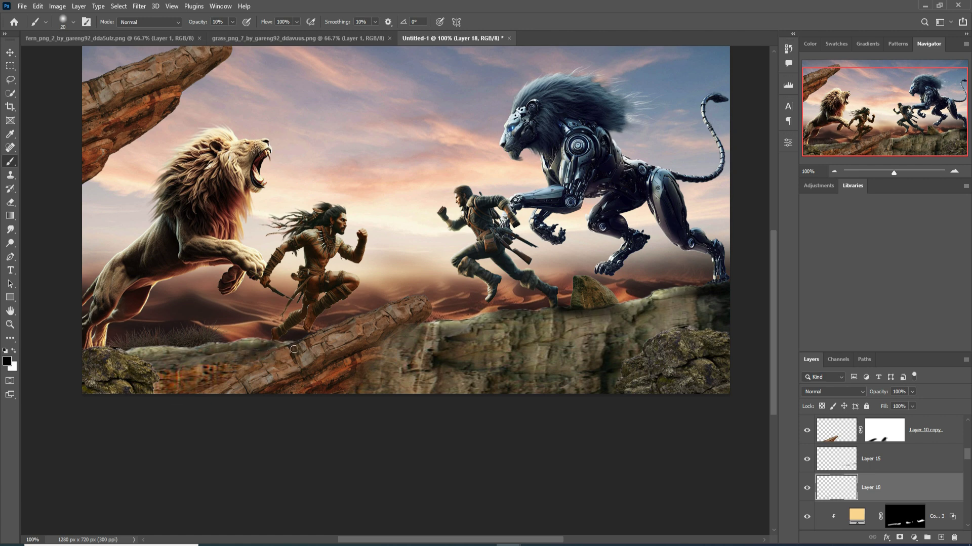
{"action": "left_click_drag", "start_coordinate": [228, 368], "coordinate": [242, 355]}
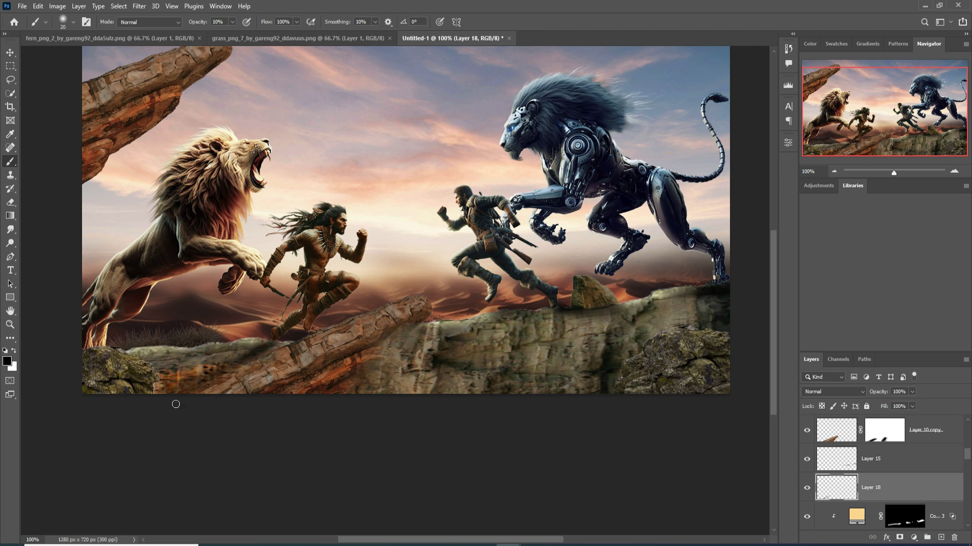
- Paint soft black shadows beneath the small rock, below the robotic lion and along the ground near the lion
{"action": "left_click_drag", "start_coordinate": [572, 316], "coordinate": [605, 326]}
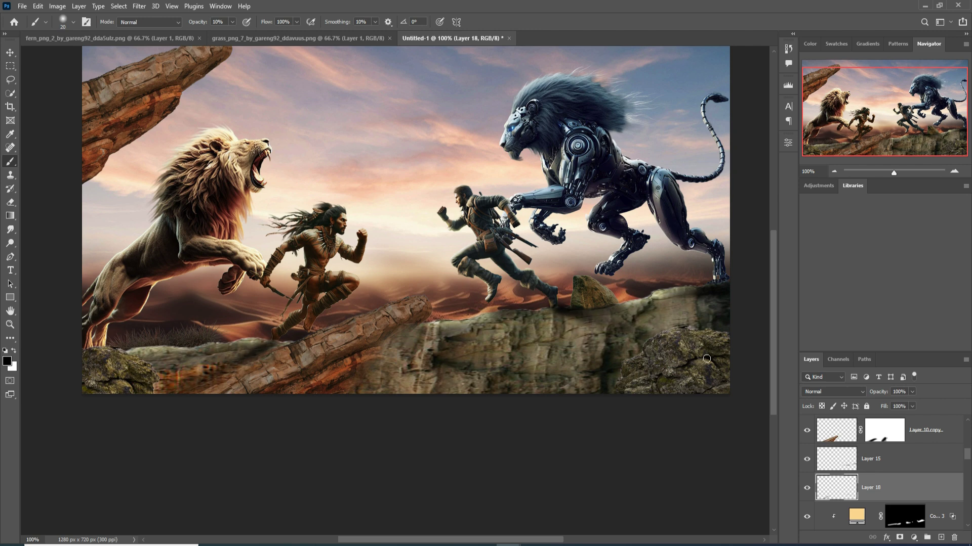
{"action": "mouse_move", "coordinate": [638, 284]}
{"action": "left_mouse_down"}
{"action": "mouse_move", "coordinate": [746, 336]}
{"action": "mouse_move", "coordinate": [643, 300]}
{"action": "mouse_move", "coordinate": [722, 338]}
{"action": "mouse_move", "coordinate": [675, 326]}
{"action": "left_mouse_up"}
{"action": "left_click_drag", "start_coordinate": [214, 349], "coordinate": [65, 386]}
{"action": "left_click_drag", "start_coordinate": [208, 347], "coordinate": [130, 414]}
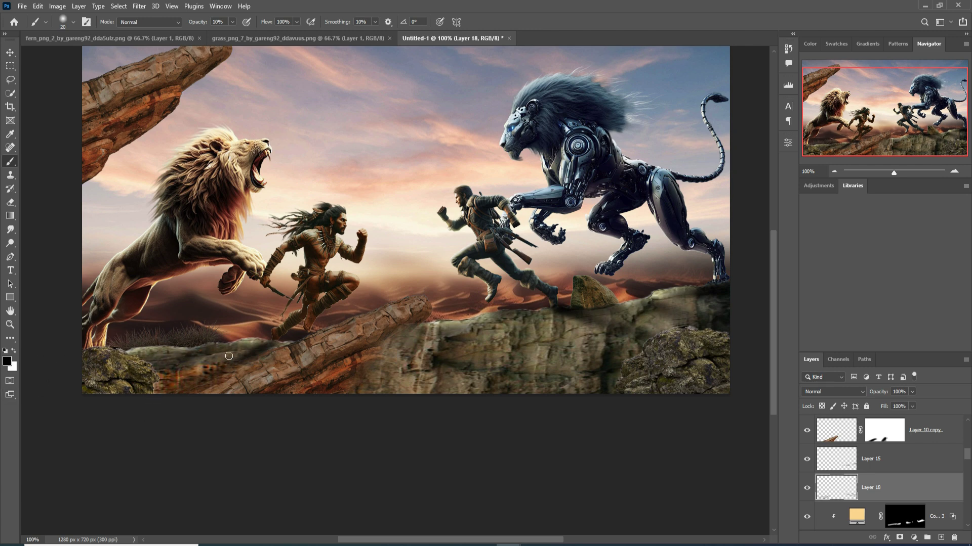
- Add a Hue/Saturation adjustment clipped to the ground cliff's Layer 7 and increase its saturation
{"action": "left_click", "coordinate": [9, 53]}
{"action": "left_click", "coordinate": [310, 249]}
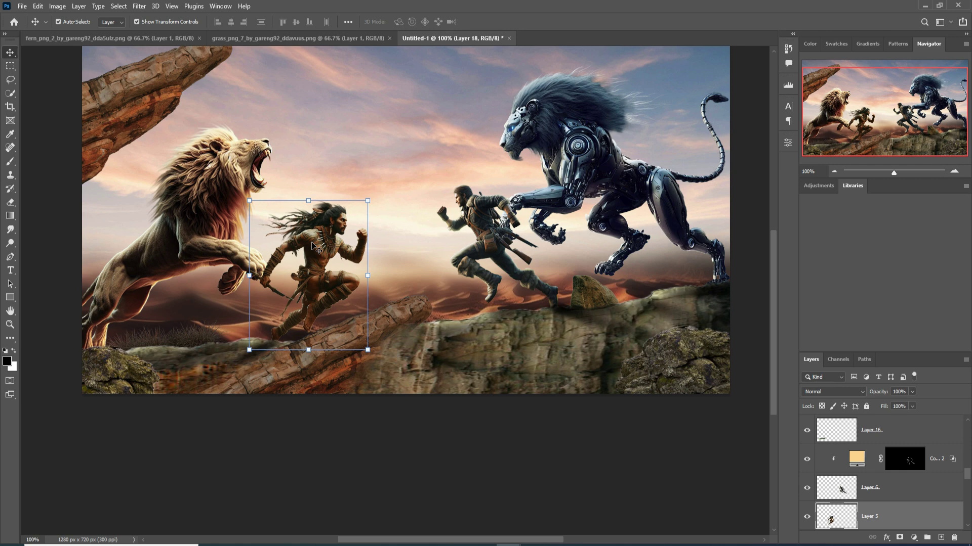
{"action": "left_click", "coordinate": [589, 372]}
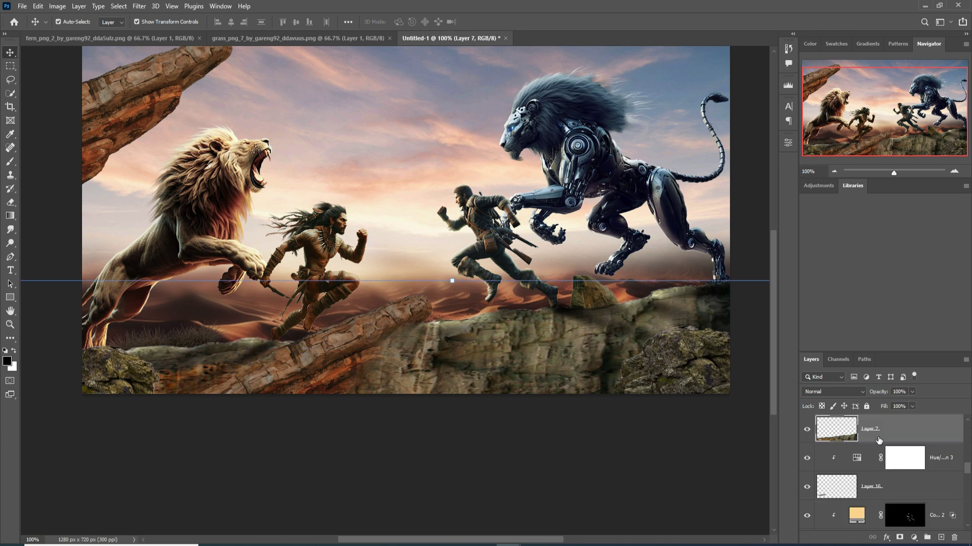
{"action": "left_click", "coordinate": [913, 538]}
{"action": "left_click", "coordinate": [924, 435]}
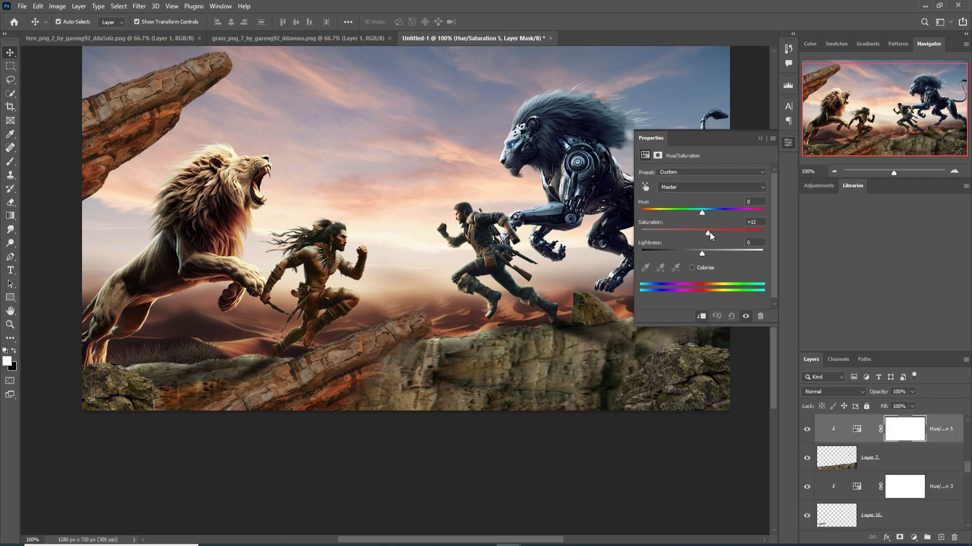
- Add a light orange Solid Color fill in Linear Dodge (Add) mode, clipped to the slanted rock's Layer 10 copy
{"action": "left_click", "coordinate": [341, 363]}
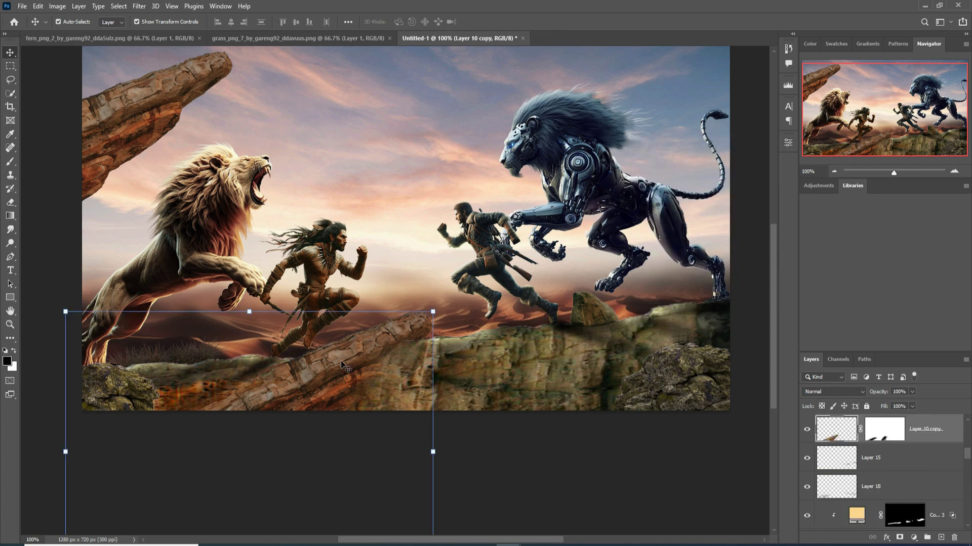
{"action": "left_click", "coordinate": [941, 537]}
{"action": "scroll", "coordinate": [922, 439], "scroll_direction": "up", "scroll_amount": 2}
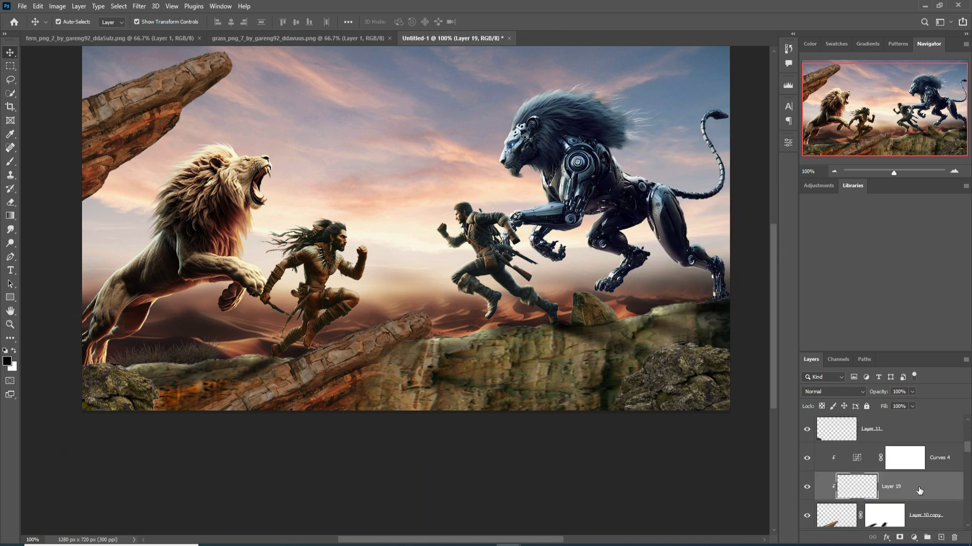
{"action": "left_click", "coordinate": [913, 537]}
{"action": "left_click", "coordinate": [813, 294]}
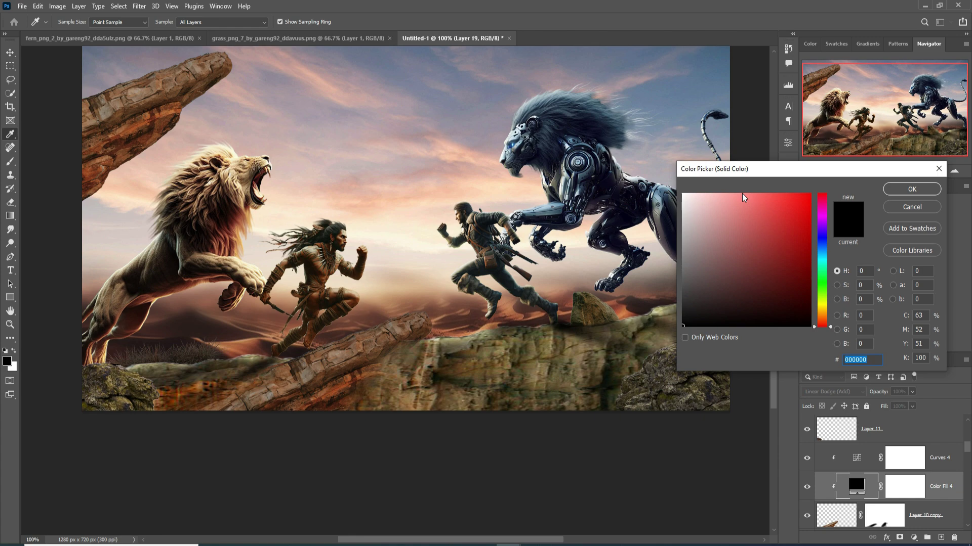
{"action": "left_click", "coordinate": [739, 194]}
{"action": "left_click", "coordinate": [823, 319]}
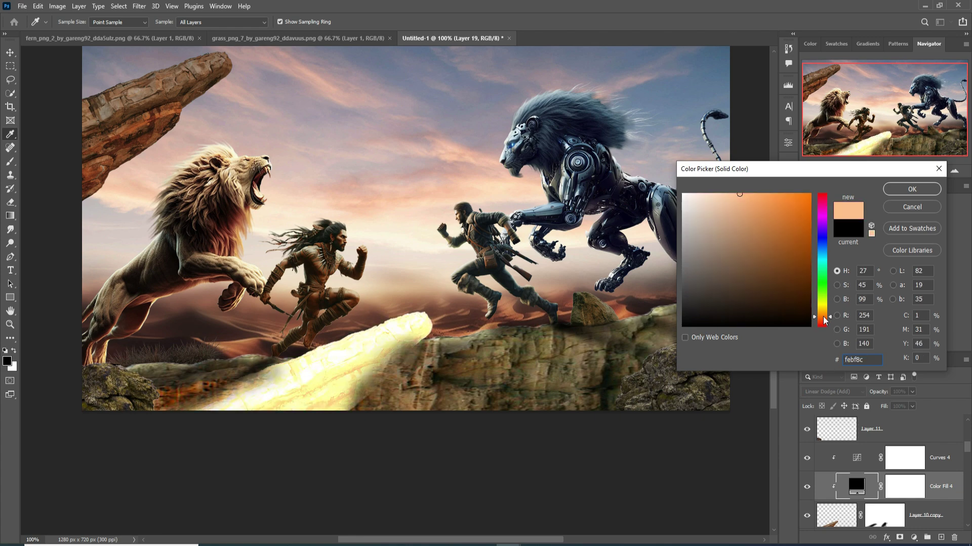
{"action": "left_click", "coordinate": [911, 188]}
- Invert the Color Fill 4 mask and paint white at 64% brush opacity along the slanted rock's top edge
{"action": "key", "text": "b"}
{"action": "key", "text": "x"}
{"action": "left_click", "coordinate": [894, 487]}
{"action": "key", "text": "ctrl+i"}
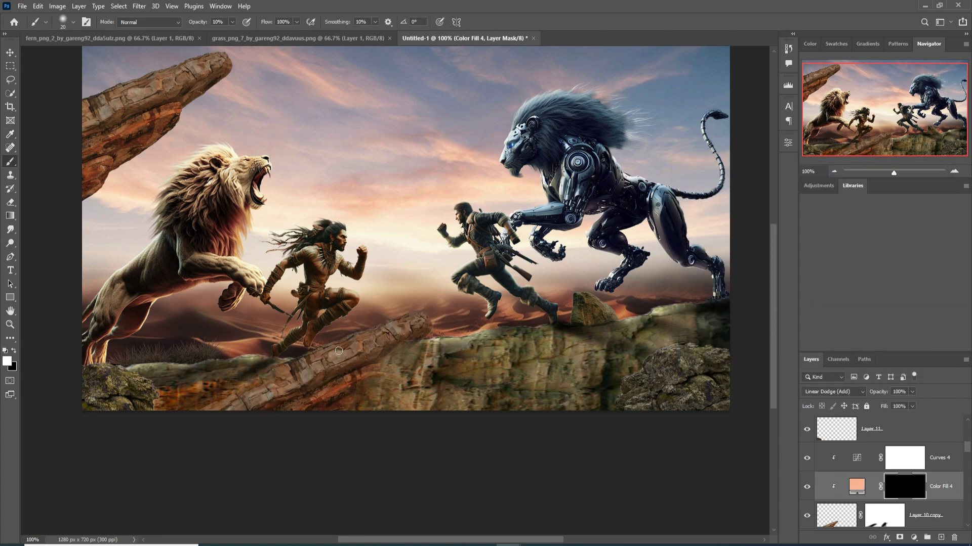
{"action": "left_click", "coordinate": [14, 351]}
{"action": "left_click", "coordinate": [14, 352]}
{"action": "left_click", "coordinate": [231, 22]}
{"action": "mouse_move", "coordinate": [320, 351]}
{"action": "left_mouse_down"}
{"action": "mouse_move", "coordinate": [372, 325]}
{"action": "mouse_move", "coordinate": [440, 324]}
{"action": "mouse_move", "coordinate": [438, 340]}
{"action": "mouse_move", "coordinate": [397, 316]}
{"action": "mouse_move", "coordinate": [404, 310]}
{"action": "mouse_move", "coordinate": [328, 351]}
{"action": "mouse_move", "coordinate": [355, 327]}
{"action": "mouse_move", "coordinate": [428, 315]}
{"action": "left_mouse_up"}
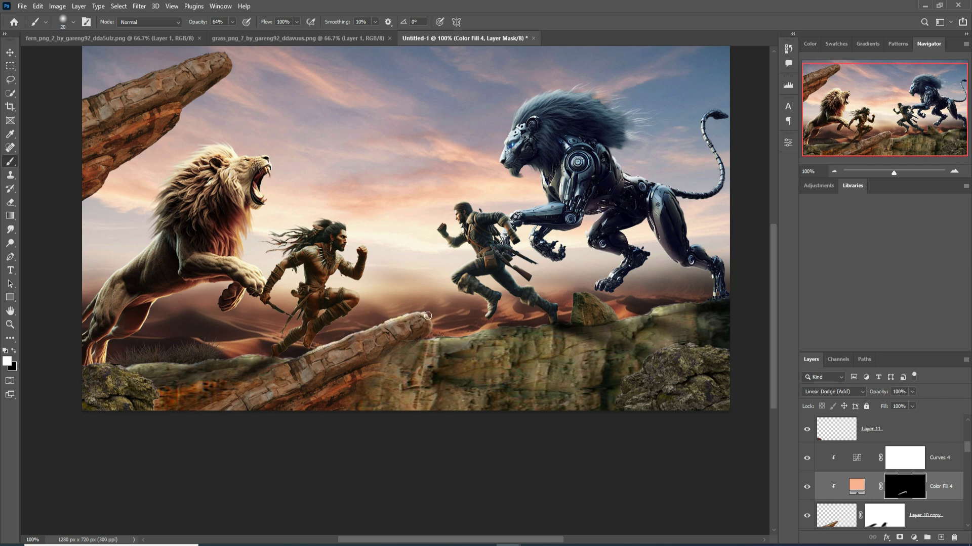
{"action": "left_click", "coordinate": [13, 352]}
- Add a blank layer above the running warrior's Layer 5 and set its blend mode to Linear Dodge (Add)
{"action": "left_click", "coordinate": [9, 52]}
{"action": "left_click", "coordinate": [318, 273]}
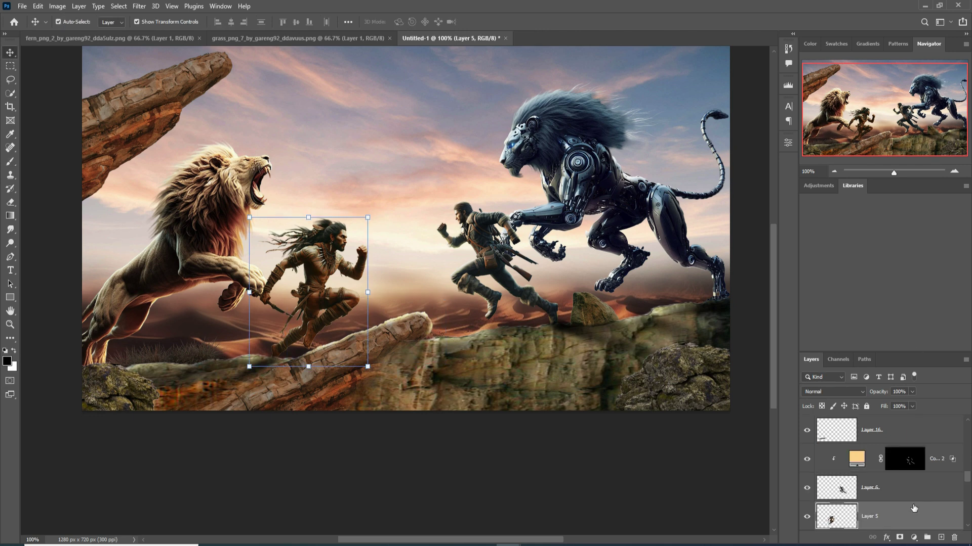
{"action": "left_click", "coordinate": [941, 538]}
{"action": "left_click", "coordinate": [832, 392]}
{"action": "left_click", "coordinate": [831, 385]}
{"action": "right_click", "coordinate": [841, 509]}
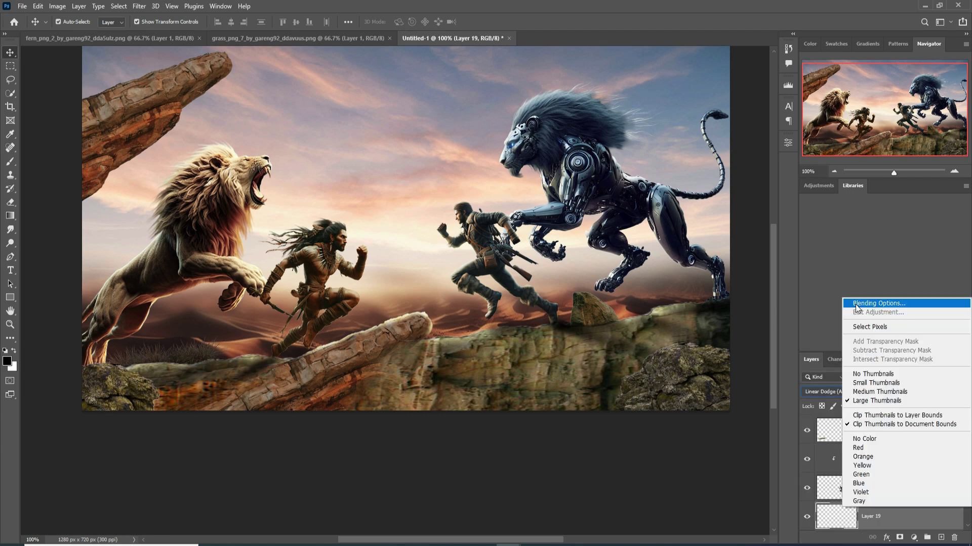
{"action": "left_click", "coordinate": [866, 303]}
- Create a Solid Color fill of f9b583 on the new layer and clip it to the warrior
{"action": "left_click", "coordinate": [914, 537]}
{"action": "left_click", "coordinate": [906, 353]}
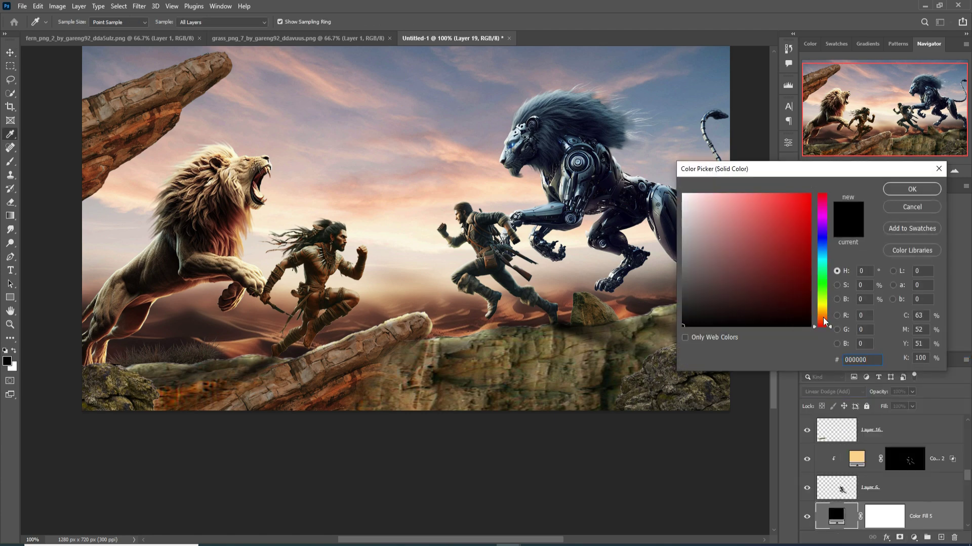
{"action": "type", "text": "f9b583"}
{"action": "key", "text": "Return"}
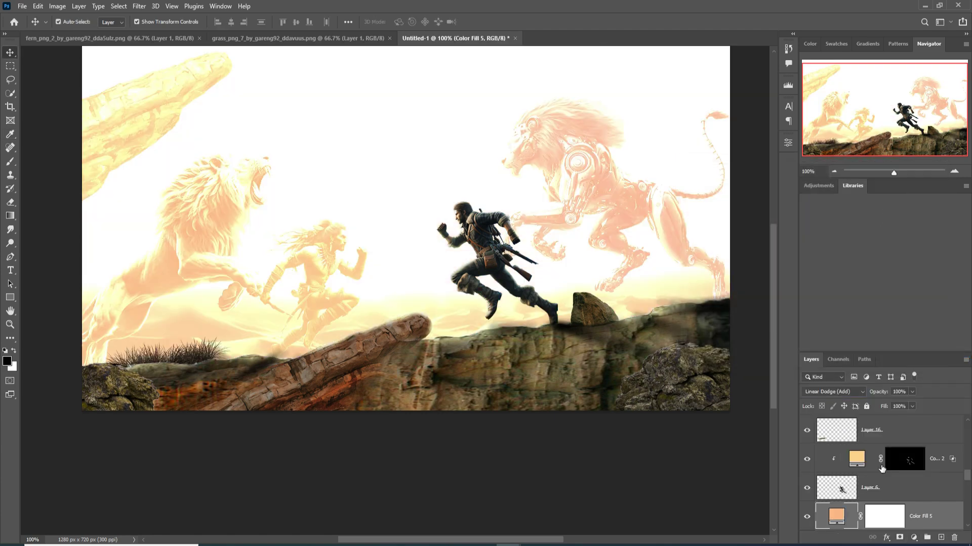
{"action": "right_click", "coordinate": [931, 510]}
{"action": "left_click", "coordinate": [869, 266]}
- Split the Underlying Layer shadow slider in Color Fill 5's Blend If settings and invert the fill's mask
{"action": "right_click", "coordinate": [856, 516]}
{"action": "left_click", "coordinate": [870, 311]}
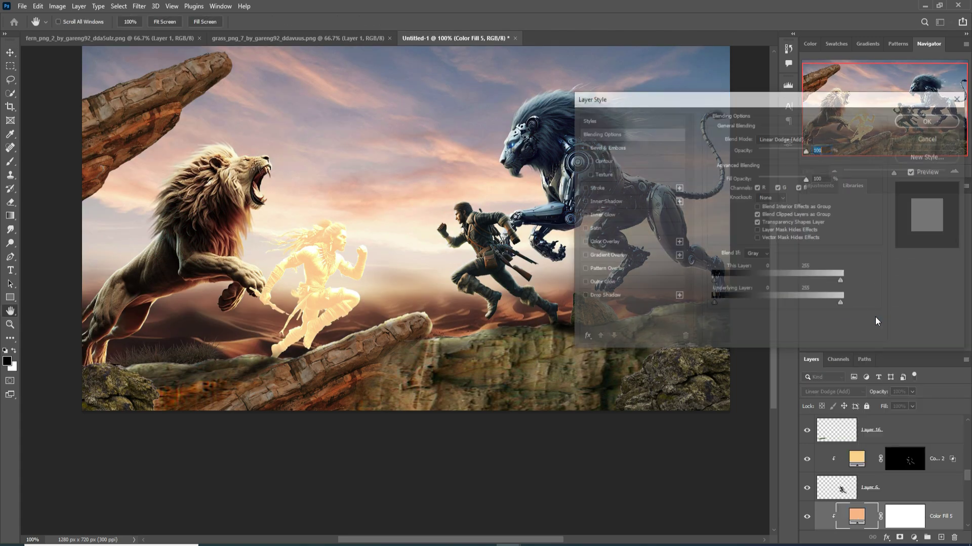
{"action": "left_click_drag", "start_coordinate": [713, 304], "coordinate": [732, 305]}
{"action": "left_click", "coordinate": [929, 120]}
{"action": "left_click", "coordinate": [904, 516]}
{"action": "key", "text": "ctrl+i"}
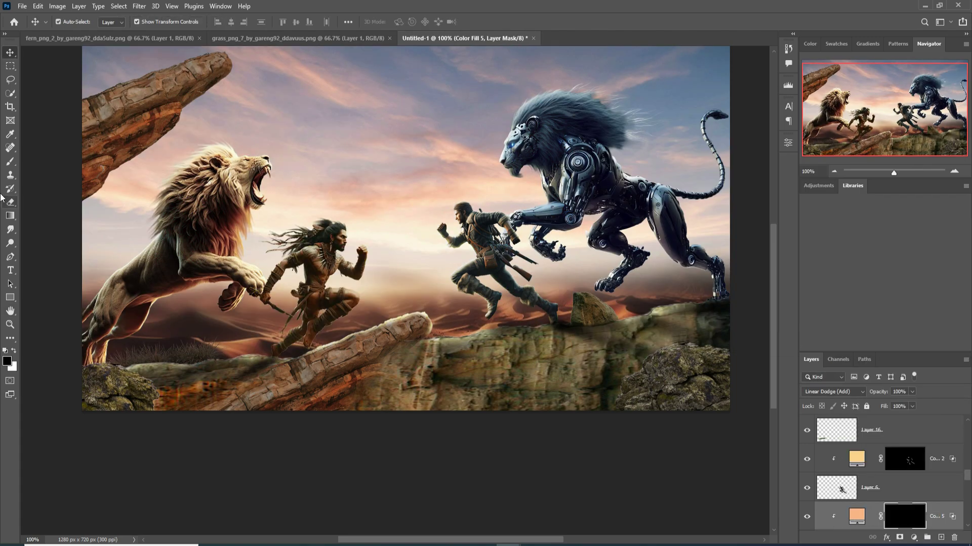
- Paint white with a small brush at 64% opacity on the Color Fill 5 mask to rim-light the warrior's arms, legs and knife
{"action": "key", "text": "b"}
{"action": "key", "text": "ctrl+plus"}
{"action": "key", "text": "ctrl+plus"}
{"action": "key", "text": "ctrl+plus"}
{"action": "key", "text": "bracketleft"}
{"action": "key", "text": "bracketleft"}
{"action": "key", "text": "bracketleft"}
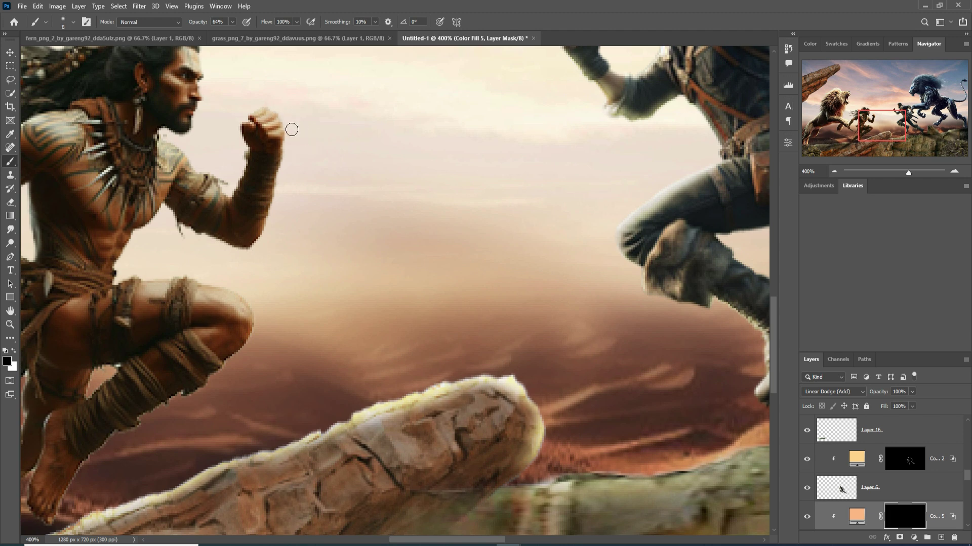
{"action": "key", "text": "x"}
{"action": "mouse_move", "coordinate": [282, 106]}
{"action": "left_mouse_down"}
{"action": "mouse_move", "coordinate": [295, 167]}
{"action": "mouse_move", "coordinate": [260, 260]}
{"action": "mouse_move", "coordinate": [206, 243]}
{"action": "mouse_move", "coordinate": [172, 217]}
{"action": "mouse_move", "coordinate": [123, 276]}
{"action": "mouse_move", "coordinate": [247, 297]}
{"action": "mouse_move", "coordinate": [265, 322]}
{"action": "mouse_move", "coordinate": [230, 383]}
{"action": "mouse_move", "coordinate": [219, 378]}
{"action": "mouse_move", "coordinate": [219, 396]}
{"action": "mouse_move", "coordinate": [107, 453]}
{"action": "mouse_move", "coordinate": [63, 529]}
{"action": "left_mouse_up"}
{"action": "mouse_move", "coordinate": [59, 152]}
{"action": "left_mouse_down"}
{"action": "mouse_move", "coordinate": [459, 150]}
{"action": "mouse_move", "coordinate": [473, 183]}
{"action": "left_mouse_up"}
{"action": "mouse_move", "coordinate": [390, 193]}
{"action": "left_mouse_down"}
{"action": "mouse_move", "coordinate": [336, 224]}
{"action": "mouse_move", "coordinate": [289, 321]}
{"action": "left_mouse_up"}
{"action": "left_click_drag", "start_coordinate": [267, 339], "coordinate": [229, 316]}
{"action": "left_click_drag", "start_coordinate": [305, 368], "coordinate": [392, 422]}
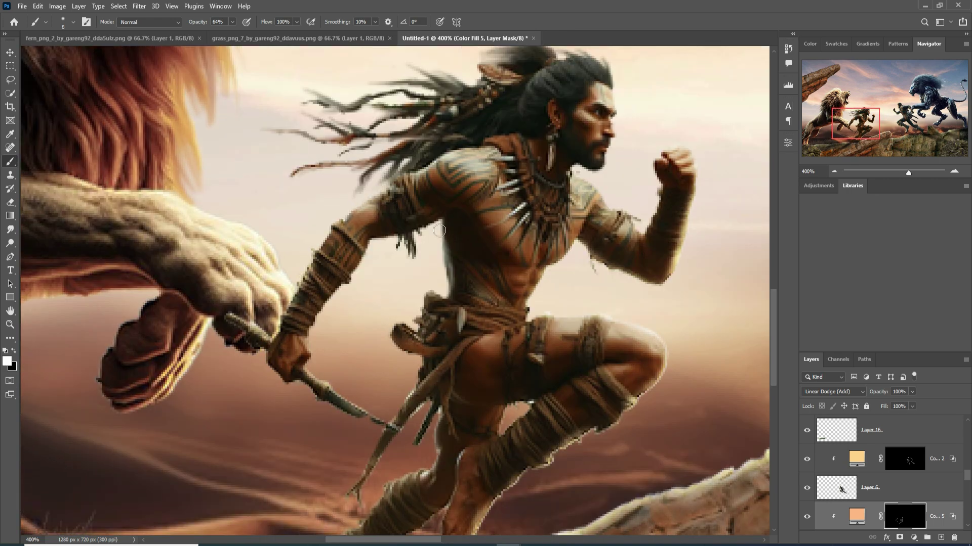
- Paint more rim light on the mask along the warrior's back, hanging waist cloth and torso front
{"action": "mouse_move", "coordinate": [439, 231]}
{"action": "left_mouse_down"}
{"action": "mouse_move", "coordinate": [450, 296]}
{"action": "mouse_move", "coordinate": [417, 343]}
{"action": "mouse_move", "coordinate": [398, 343]}
{"action": "mouse_move", "coordinate": [422, 395]}
{"action": "mouse_move", "coordinate": [407, 402]}
{"action": "mouse_move", "coordinate": [355, 490]}
{"action": "left_mouse_up"}
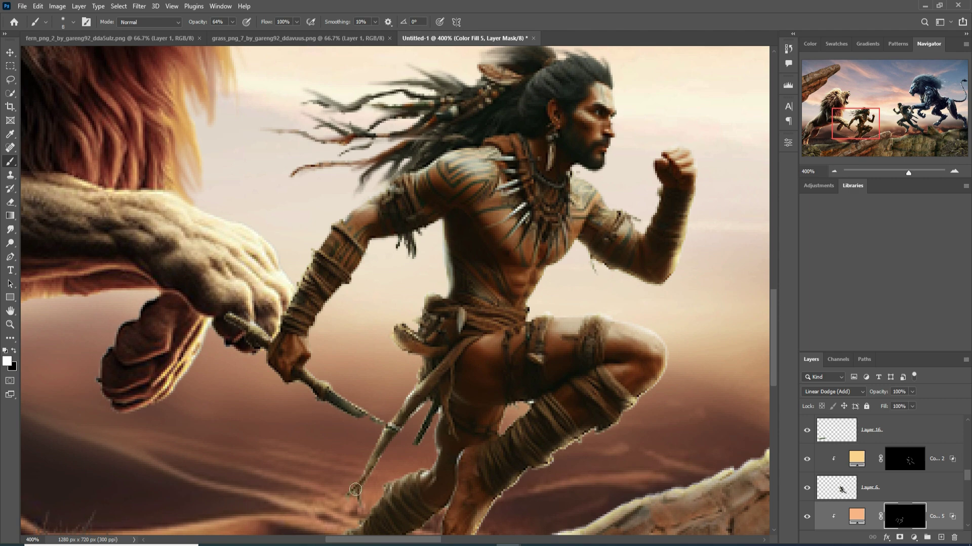
{"action": "scroll", "coordinate": [355, 490], "scroll_direction": "up", "scroll_amount": 3}
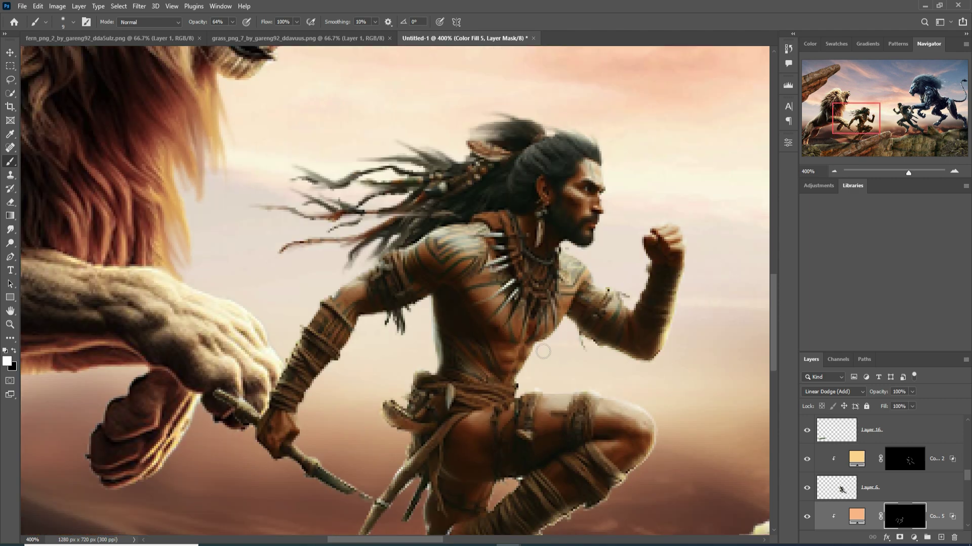
{"action": "mouse_move", "coordinate": [543, 351]}
{"action": "left_mouse_down"}
{"action": "mouse_move", "coordinate": [622, 386]}
{"action": "mouse_move", "coordinate": [506, 354]}
{"action": "left_mouse_up"}
{"action": "key", "text": "v"}
{"action": "key", "text": "x"}
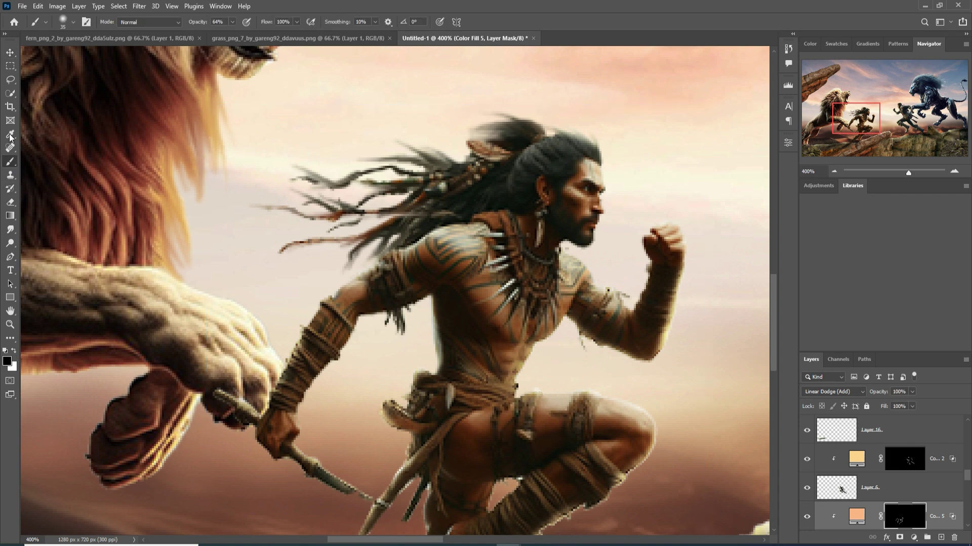
- Add a blank layer clipped above Curves 5 for the overhanging rock's Layer 10 and set it to Linear Dodge (Add)
{"action": "key", "text": "ctrl+minus"}
{"action": "key", "text": "ctrl+minus"}
{"action": "key", "text": "ctrl+minus"}
{"action": "left_click", "coordinate": [268, 146]}
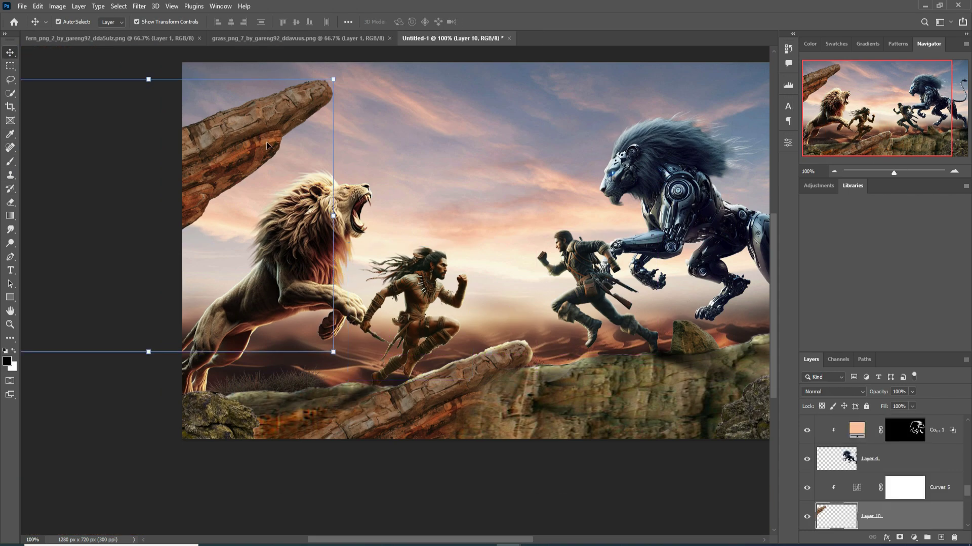
{"action": "left_click", "coordinate": [940, 498]}
{"action": "left_click", "coordinate": [940, 537]}
{"action": "right_click", "coordinate": [911, 487]}
{"action": "left_click", "coordinate": [869, 245]}
{"action": "left_click", "coordinate": [850, 392]}
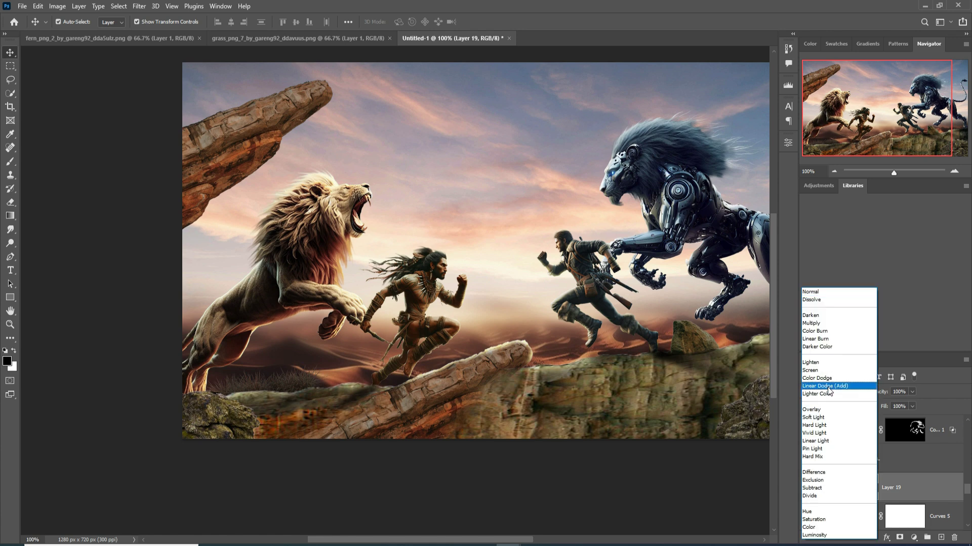
{"action": "left_click", "coordinate": [832, 387]}
- Create a light orange Solid Color fill on the overhanging rock's clipped layer
{"action": "left_click", "coordinate": [915, 537]}
{"action": "left_click", "coordinate": [912, 351]}
{"action": "left_click", "coordinate": [736, 196]}
{"action": "left_click_drag", "start_coordinate": [824, 325], "coordinate": [824, 317]}
{"action": "left_click", "coordinate": [911, 188]}
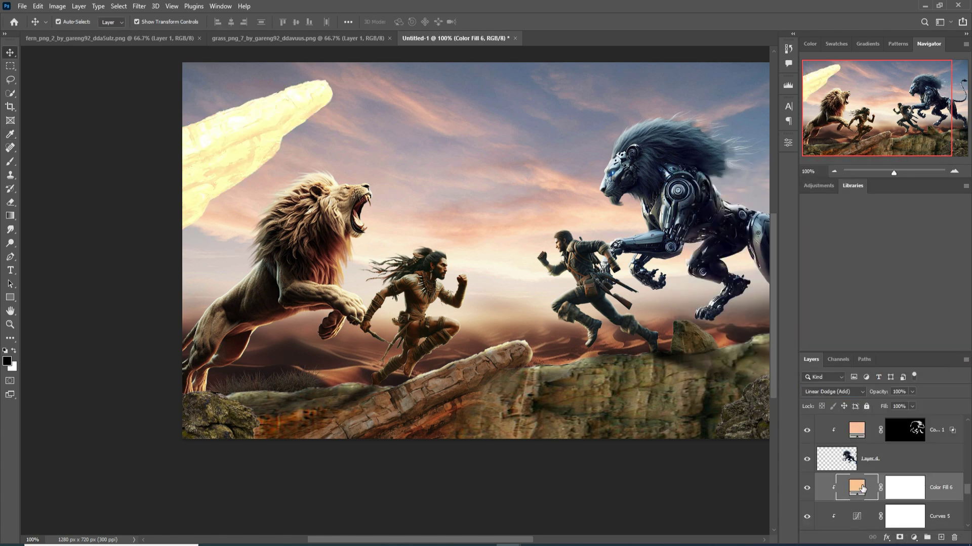
- Split Color Fill 6's Underlying Layer shadow slider to 0 / 69 in Blend If and invert the fill's mask
{"action": "left_click_drag", "start_coordinate": [718, 305], "coordinate": [748, 306]}
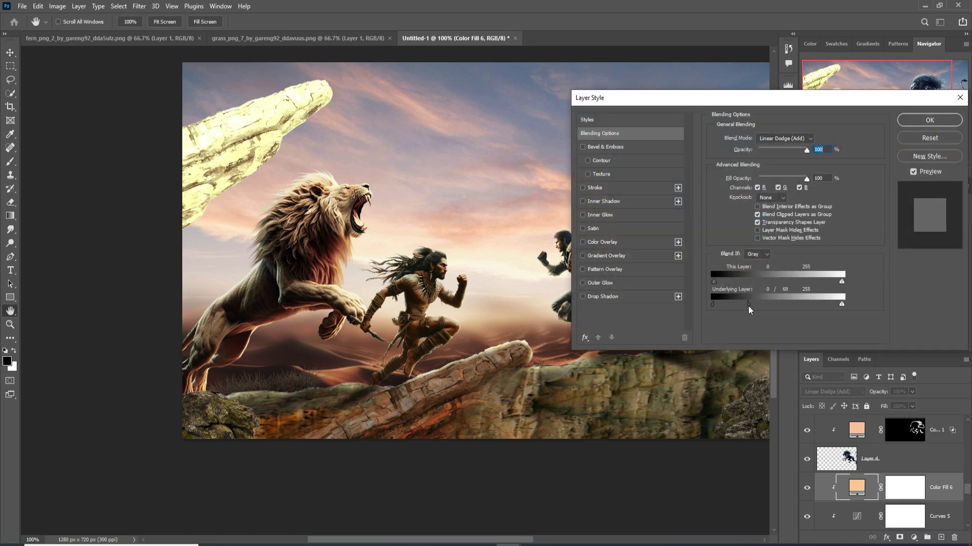
{"action": "left_click", "coordinate": [930, 120]}
{"action": "right_click", "coordinate": [895, 496]}
{"action": "left_click", "coordinate": [895, 496]}
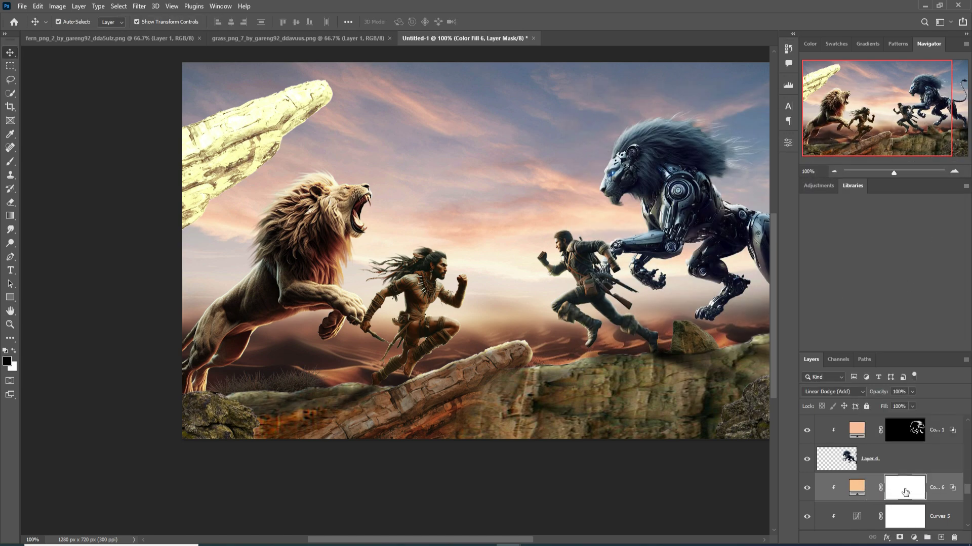
{"action": "key", "text": "ctrl+i"}
- Paint white with a size 35 brush at 64% opacity on the Color Fill 6 mask to light the overhanging rock's edges
{"action": "key", "text": "b"}
{"action": "left_click", "coordinate": [13, 351]}
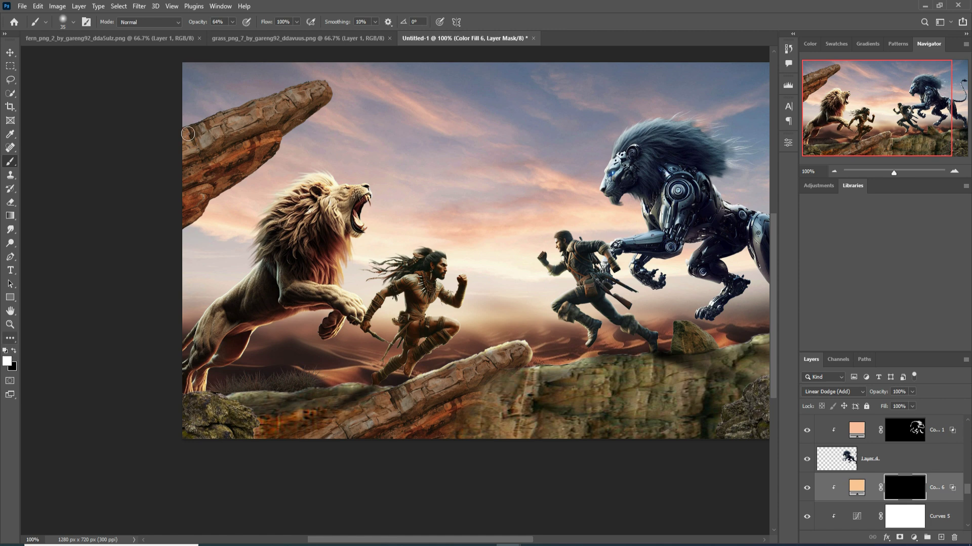
{"action": "mouse_move", "coordinate": [188, 133]}
{"action": "left_mouse_down"}
{"action": "mouse_move", "coordinate": [297, 89]}
{"action": "mouse_move", "coordinate": [192, 120]}
{"action": "left_mouse_up"}
{"action": "mouse_move", "coordinate": [372, 74]}
{"action": "left_mouse_down"}
{"action": "mouse_move", "coordinate": [308, 89]}
{"action": "mouse_move", "coordinate": [351, 103]}
{"action": "mouse_move", "coordinate": [301, 143]}
{"action": "mouse_move", "coordinate": [352, 105]}
{"action": "mouse_move", "coordinate": [259, 193]}
{"action": "left_mouse_up"}
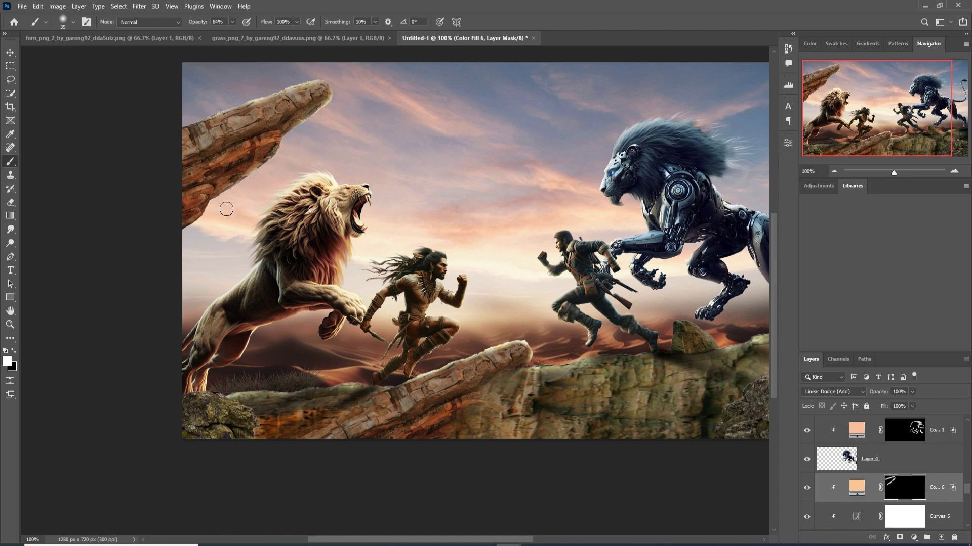
- Pull the RGB curve of Curves 2 down to darken the sky and desert background
{"action": "key", "text": "v"}
{"action": "key", "text": "ctrl+minus"}
{"action": "scroll", "coordinate": [886, 471], "scroll_direction": "up", "scroll_amount": 5}
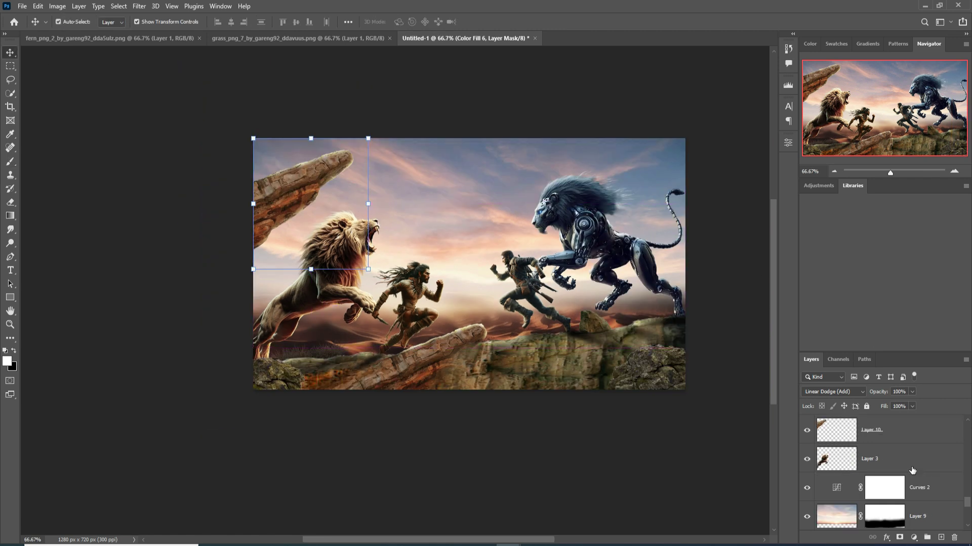
{"action": "double_click", "coordinate": [836, 430]}
{"action": "left_click_drag", "start_coordinate": [731, 229], "coordinate": [736, 260]}
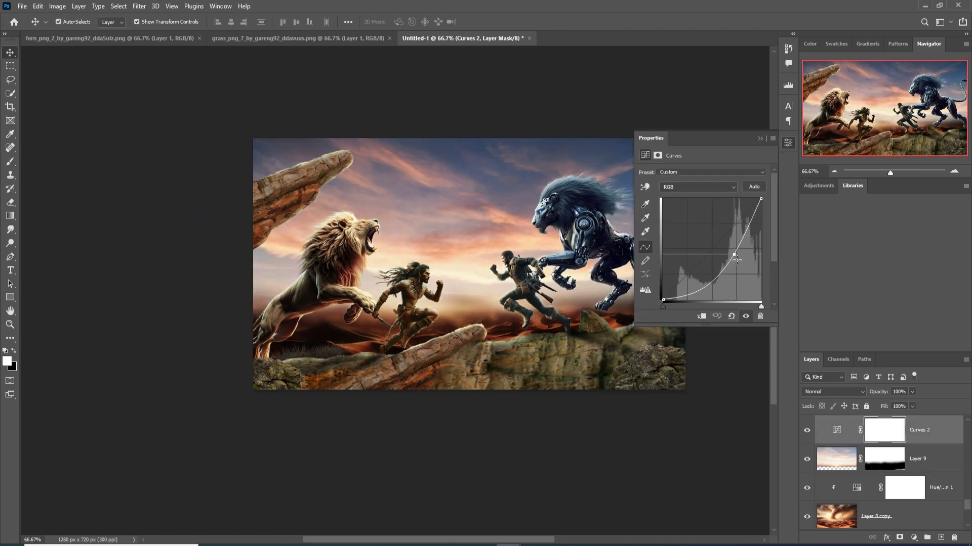
{"action": "left_click", "coordinate": [759, 139]}
- Open the ground cliff's Layer 7 in the Camera Raw Filter
{"action": "scroll", "coordinate": [951, 502], "scroll_direction": "down", "scroll_amount": 1}
{"action": "scroll", "coordinate": [951, 502], "scroll_direction": "up", "scroll_amount": 4}
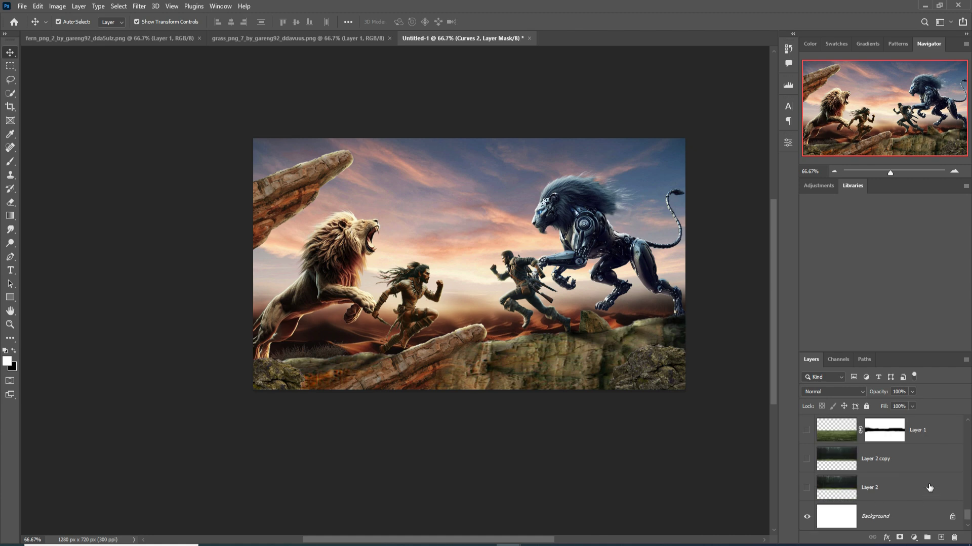
{"action": "left_click", "coordinate": [839, 459]}
{"action": "double_click", "coordinate": [839, 463]}
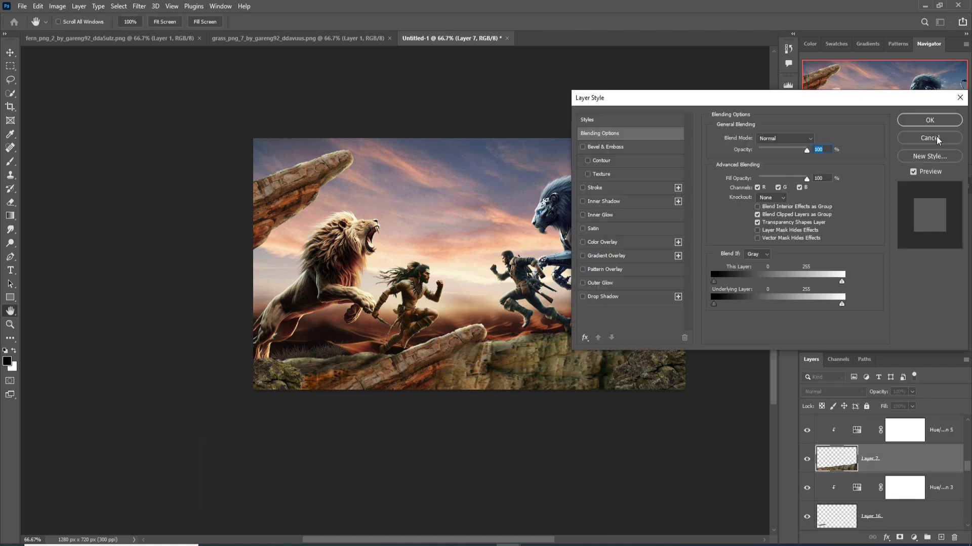
{"action": "key", "text": "Escape"}
{"action": "left_click", "coordinate": [139, 6]}
{"action": "left_click", "coordinate": [162, 85]}
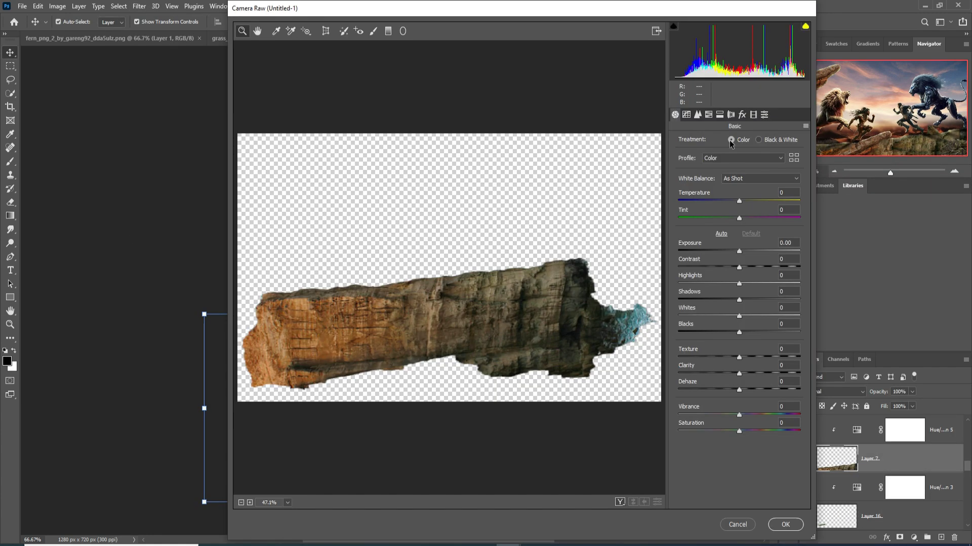
- Set the HSL saturation to -100 for Greens and +100 for Aquas and Blues, and apply the filter
{"action": "left_click", "coordinate": [708, 115]}
{"action": "left_click", "coordinate": [719, 114]}
{"action": "left_click", "coordinate": [708, 114]}
{"action": "left_click_drag", "start_coordinate": [739, 233], "coordinate": [671, 236]}
{"action": "left_click_drag", "start_coordinate": [738, 267], "coordinate": [808, 254]}
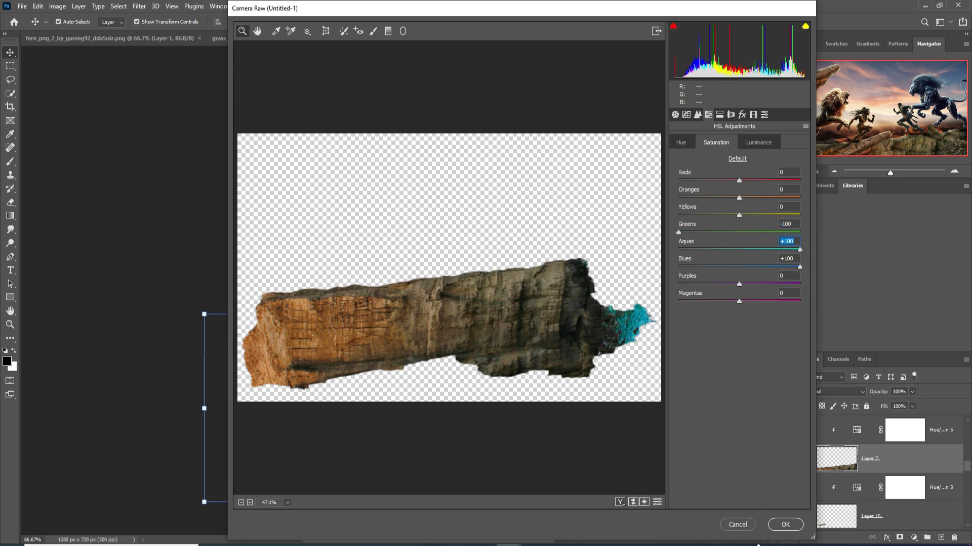
{"action": "left_click", "coordinate": [788, 526]}
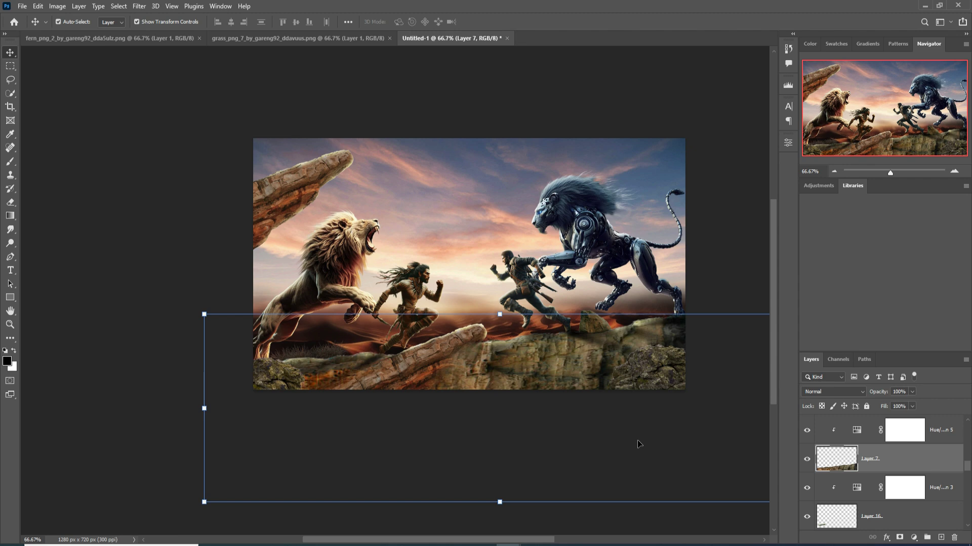
- Select Hue/Saturation 4, the topmost adjustment layer
{"action": "left_click", "coordinate": [956, 440]}
{"action": "scroll", "coordinate": [953, 439], "scroll_direction": "up", "scroll_amount": 5}
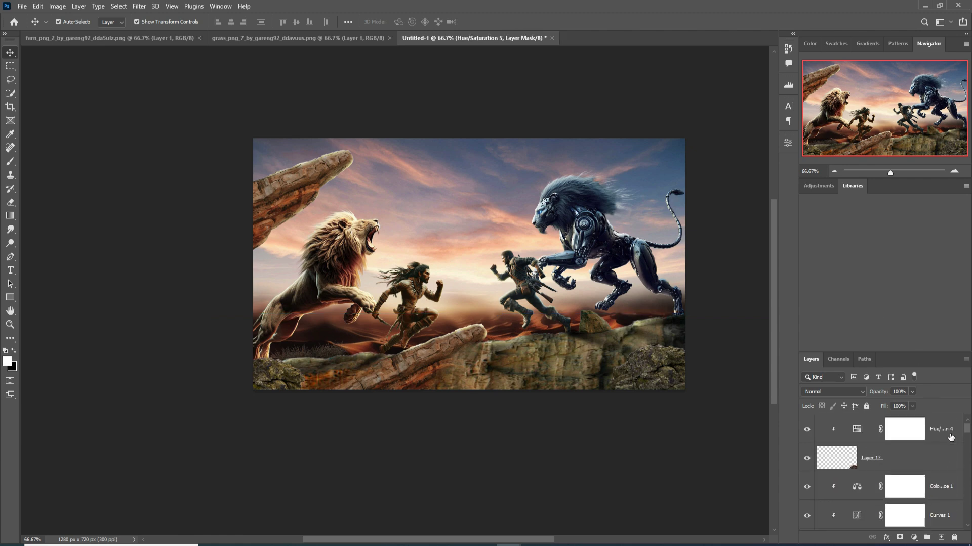
{"action": "left_click", "coordinate": [942, 436]}
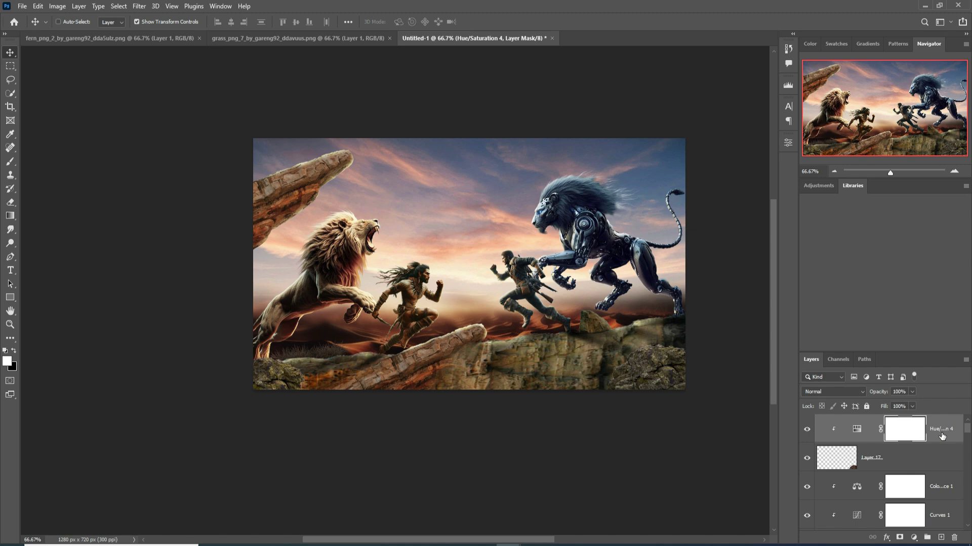
{"action": "key", "text": "ctrl+shift+alt+e"}
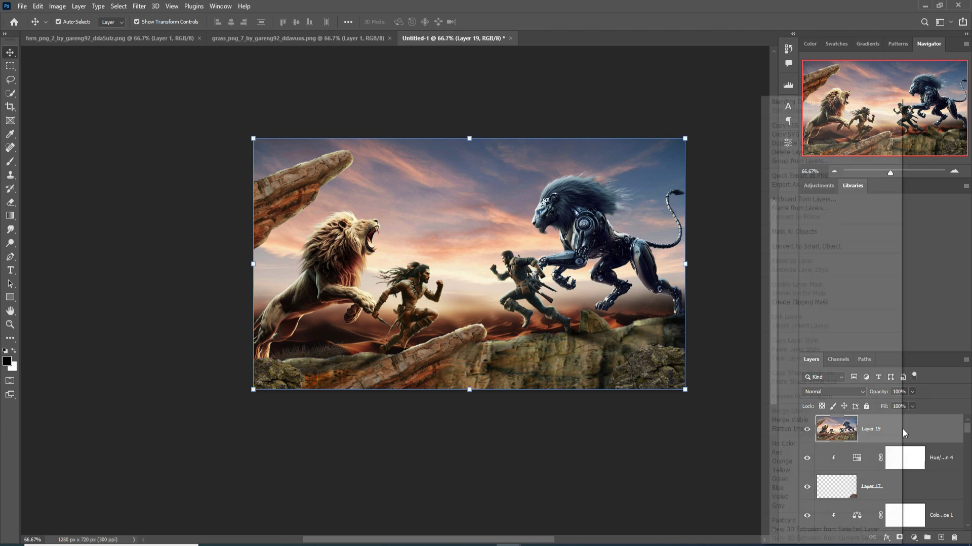
{"action": "right_click", "coordinate": [902, 429]}
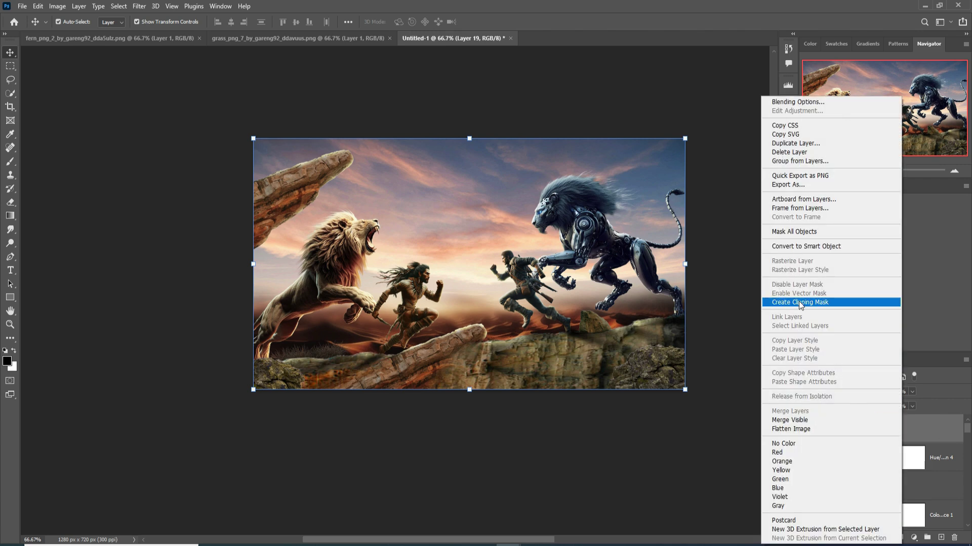
{"action": "left_click", "coordinate": [798, 246]}
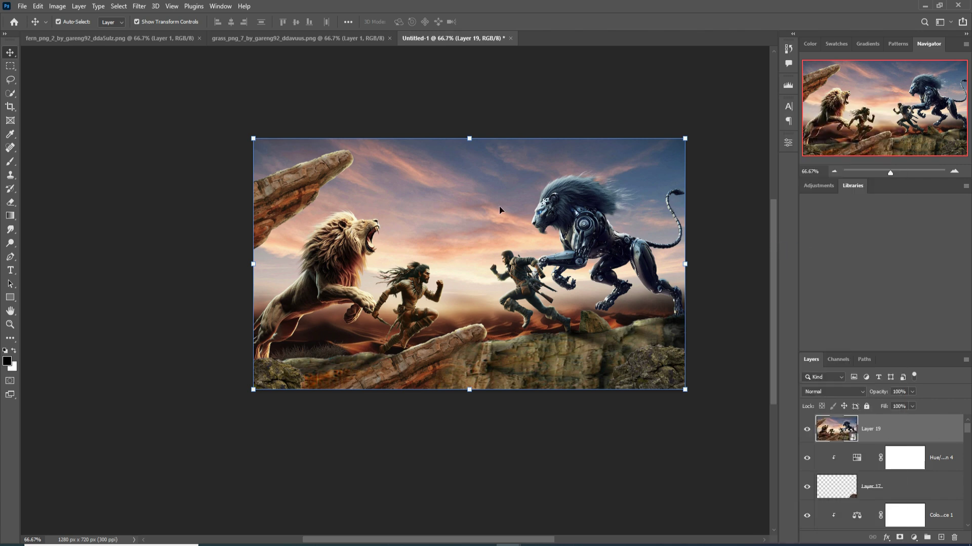
{"action": "left_click", "coordinate": [140, 7]}
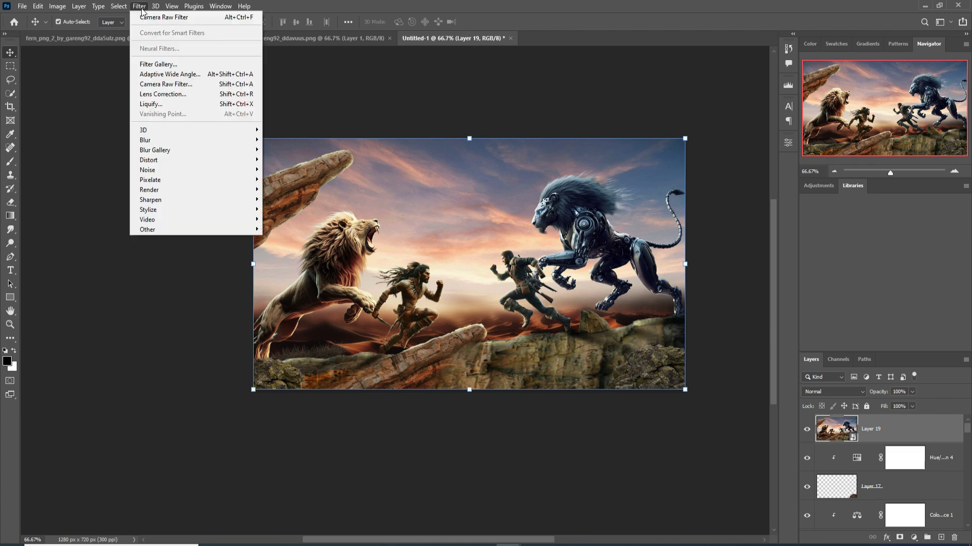
{"action": "left_click", "coordinate": [166, 84]}
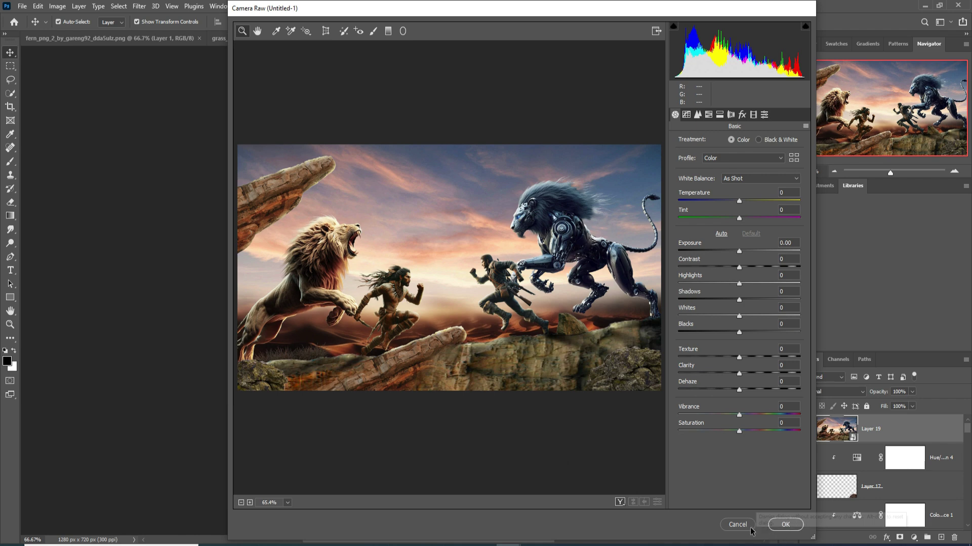
{"action": "left_click", "coordinate": [784, 526]}
{"action": "key", "text": "Delete"}
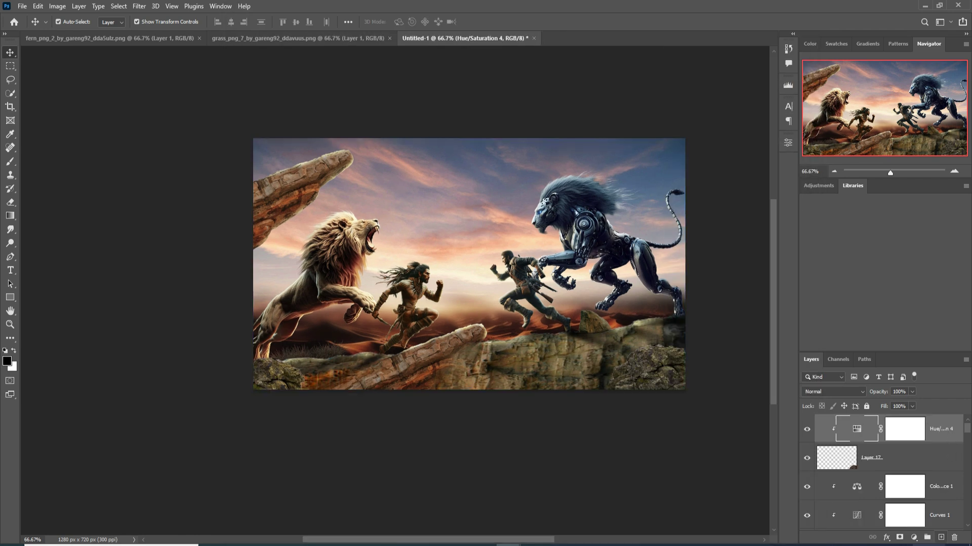
- On a new top layer, paint black with a size 400 brush at 13% opacity to darken the ground cliff and the image's right edge
{"action": "left_click", "coordinate": [941, 537]}
{"action": "left_click", "coordinate": [10, 162]}
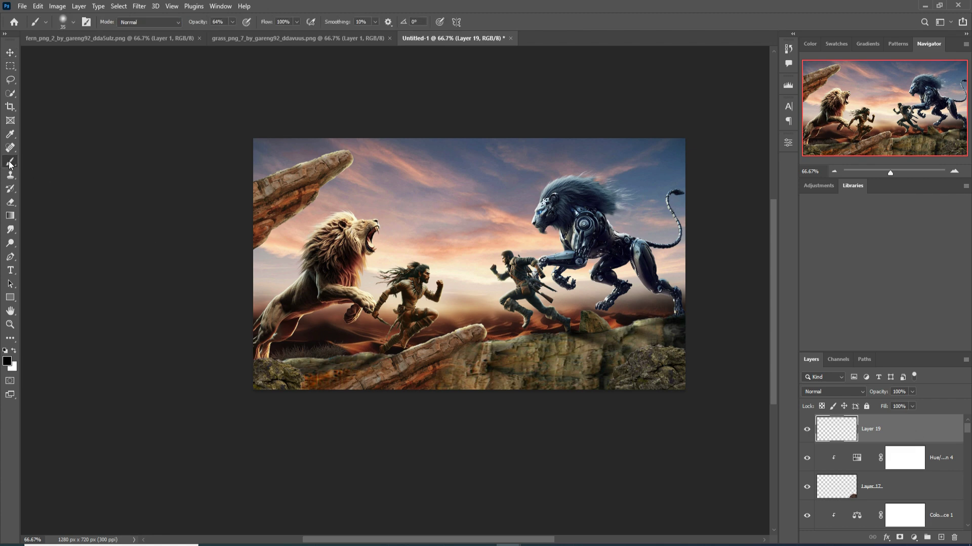
{"action": "key", "text": "ctrl+plus"}
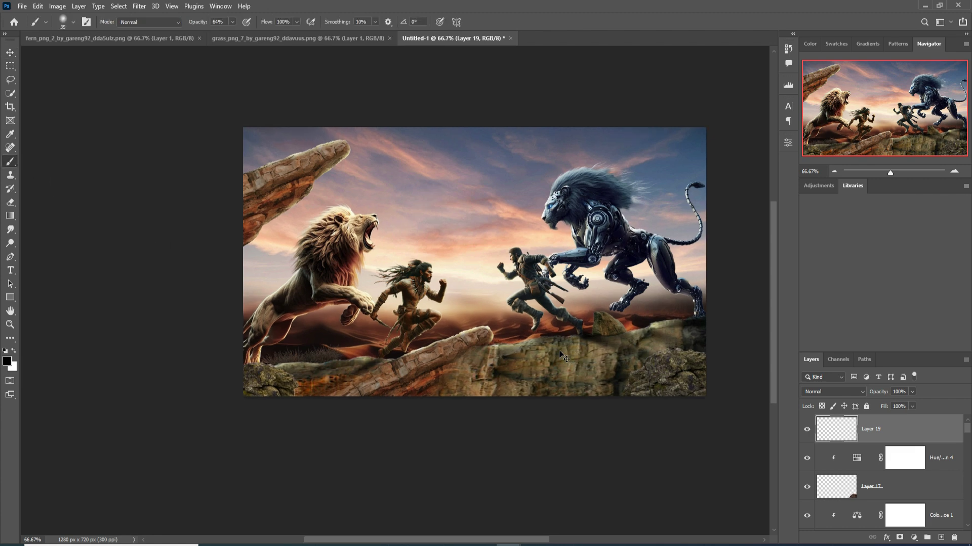
{"action": "left_click_drag", "start_coordinate": [601, 361], "coordinate": [535, 269]}
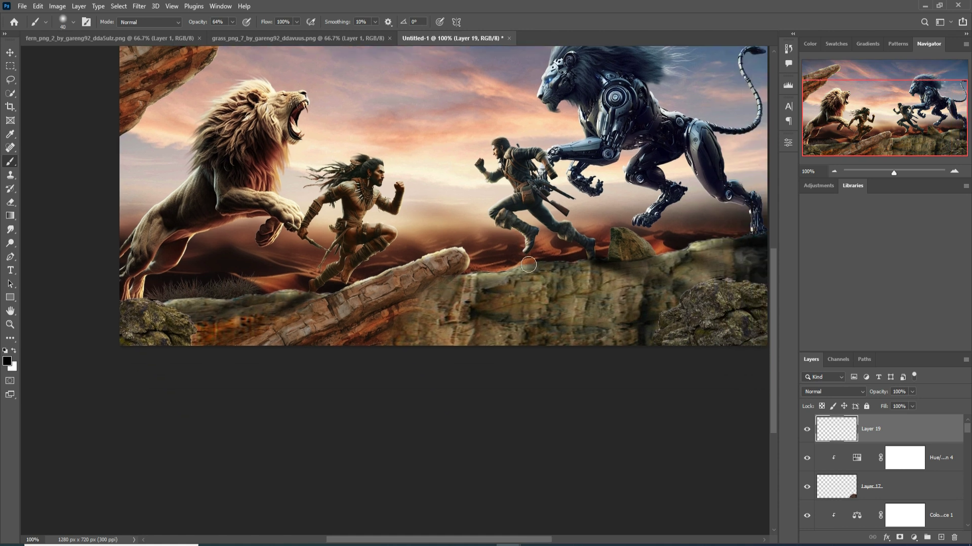
{"action": "key", "text": "bracketright"}
{"action": "key", "text": "bracketright"}
{"action": "key", "text": "bracketright"}
{"action": "key", "text": "bracketright"}
{"action": "key", "text": "bracketright"}
{"action": "key", "text": "bracketright"}
{"action": "key", "text": "bracketright"}
{"action": "key", "text": "bracketright"}
{"action": "key", "text": "bracketright"}
{"action": "key", "text": "bracketright"}
{"action": "key", "text": "bracketright"}
{"action": "key", "text": "bracketright"}
{"action": "key", "text": "bracketright"}
{"action": "key", "text": "bracketright"}
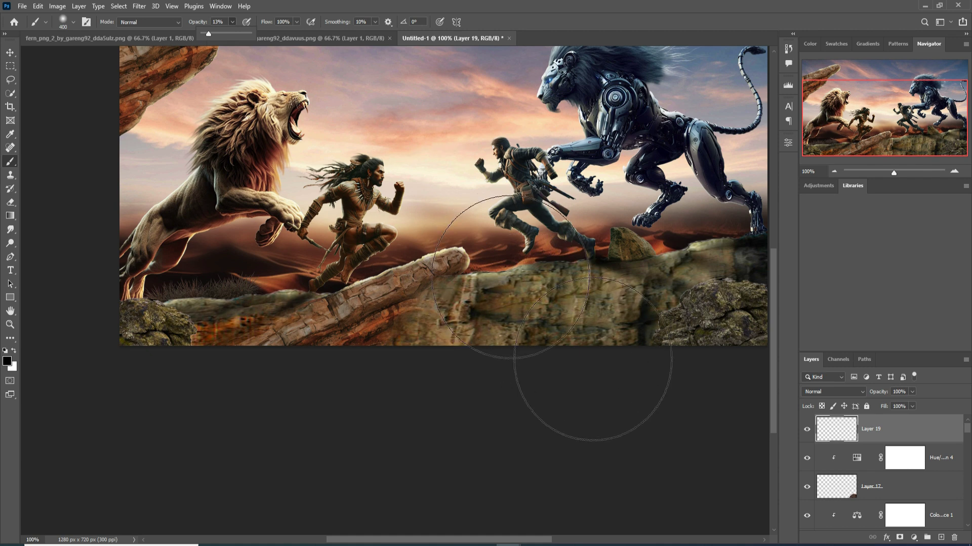
{"action": "left_click_drag", "start_coordinate": [555, 291], "coordinate": [342, 304]}
{"action": "mouse_move", "coordinate": [488, 375]}
{"action": "left_mouse_down"}
{"action": "mouse_move", "coordinate": [556, 361]}
{"action": "mouse_move", "coordinate": [507, 425]}
{"action": "mouse_move", "coordinate": [559, 326]}
{"action": "mouse_move", "coordinate": [490, 358]}
{"action": "mouse_move", "coordinate": [454, 356]}
{"action": "mouse_move", "coordinate": [166, 421]}
{"action": "mouse_move", "coordinate": [194, 396]}
{"action": "mouse_move", "coordinate": [503, 327]}
{"action": "left_mouse_up"}
{"action": "left_click_drag", "start_coordinate": [605, 250], "coordinate": [562, 400]}
{"action": "left_click_drag", "start_coordinate": [526, 319], "coordinate": [455, 157]}
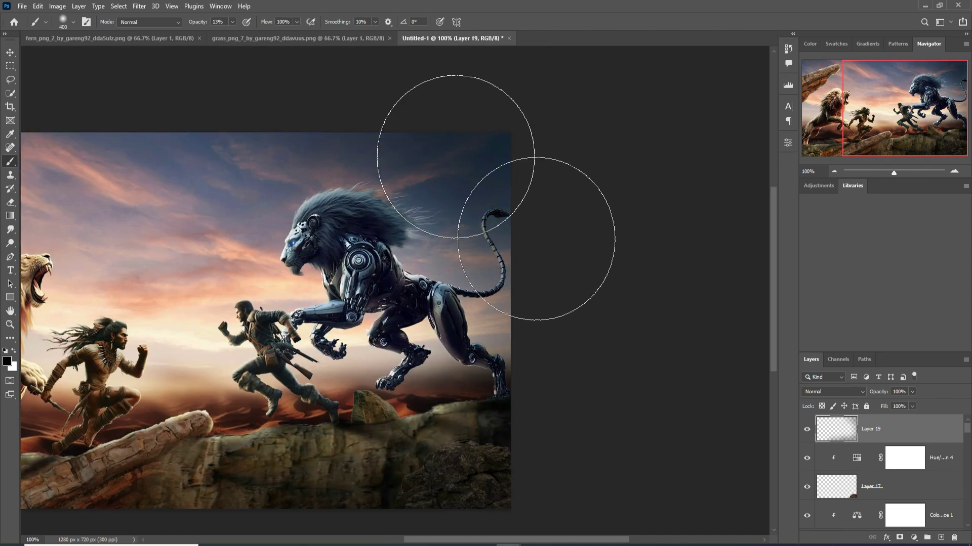
{"action": "mouse_move", "coordinate": [486, 481]}
{"action": "left_mouse_down"}
{"action": "mouse_move", "coordinate": [549, 369]}
{"action": "mouse_move", "coordinate": [597, 343]}
{"action": "left_mouse_up"}
- Darken the lower-left ground, the image's left edge and the overhanging rock in black with a size 250 brush at 13% opacity
{"action": "key", "text": "bracketleft"}
{"action": "key", "text": "bracketleft"}
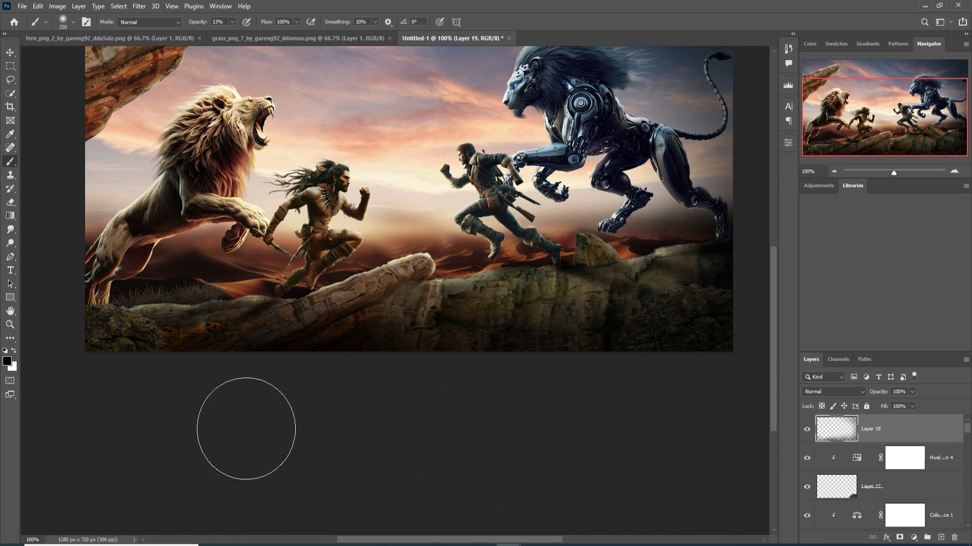
{"action": "mouse_move", "coordinate": [132, 415]}
{"action": "left_mouse_down"}
{"action": "mouse_move", "coordinate": [113, 356]}
{"action": "mouse_move", "coordinate": [113, 289]}
{"action": "mouse_move", "coordinate": [147, 379]}
{"action": "left_mouse_up"}
{"action": "mouse_move", "coordinate": [205, 129]}
{"action": "left_mouse_down"}
{"action": "mouse_move", "coordinate": [199, 305]}
{"action": "mouse_move", "coordinate": [156, 427]}
{"action": "left_mouse_up"}
{"action": "mouse_move", "coordinate": [172, 109]}
{"action": "left_mouse_down"}
{"action": "mouse_move", "coordinate": [591, 108]}
{"action": "mouse_move", "coordinate": [195, 130]}
{"action": "left_mouse_up"}
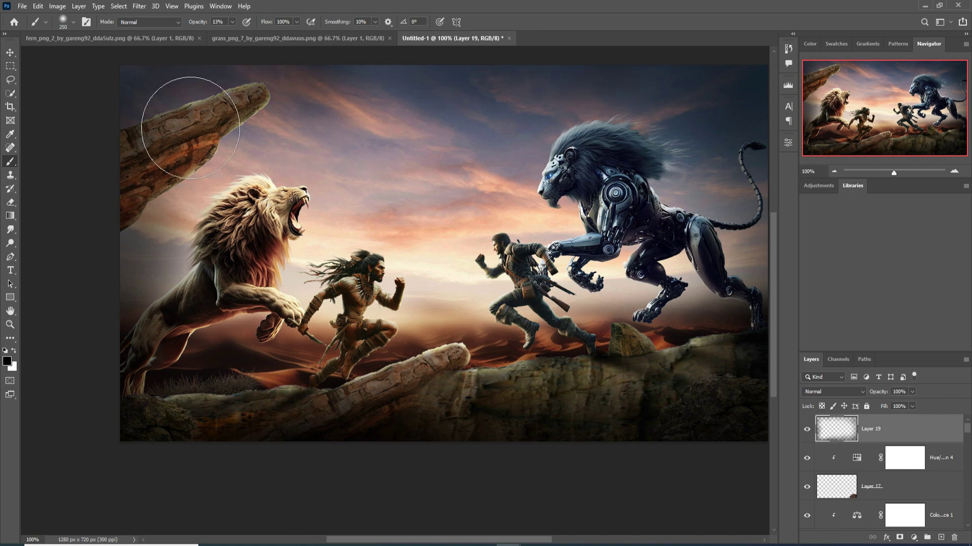
{"action": "mouse_move", "coordinate": [103, 247]}
{"action": "left_mouse_down"}
{"action": "mouse_move", "coordinate": [193, 308]}
{"action": "mouse_move", "coordinate": [138, 340]}
{"action": "left_mouse_up"}
{"action": "left_click_drag", "start_coordinate": [194, 407], "coordinate": [217, 331]}
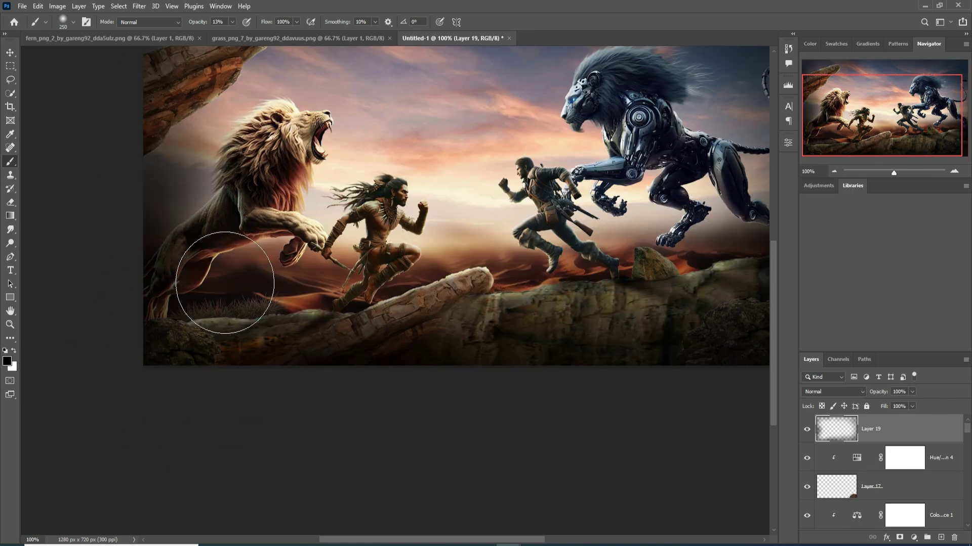
{"action": "left_click_drag", "start_coordinate": [208, 369], "coordinate": [84, 380]}
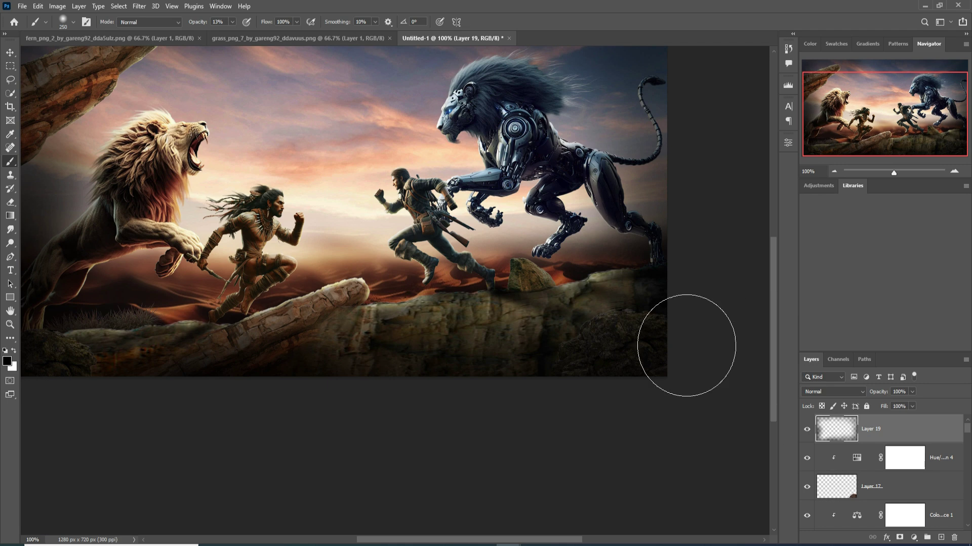
- Stamp all visible layers onto a new top layer and convert it to a smart object
{"action": "key", "text": "v"}
{"action": "key", "text": "ctrl+minus"}
{"action": "key", "text": "ctrl+shift+alt+n"}
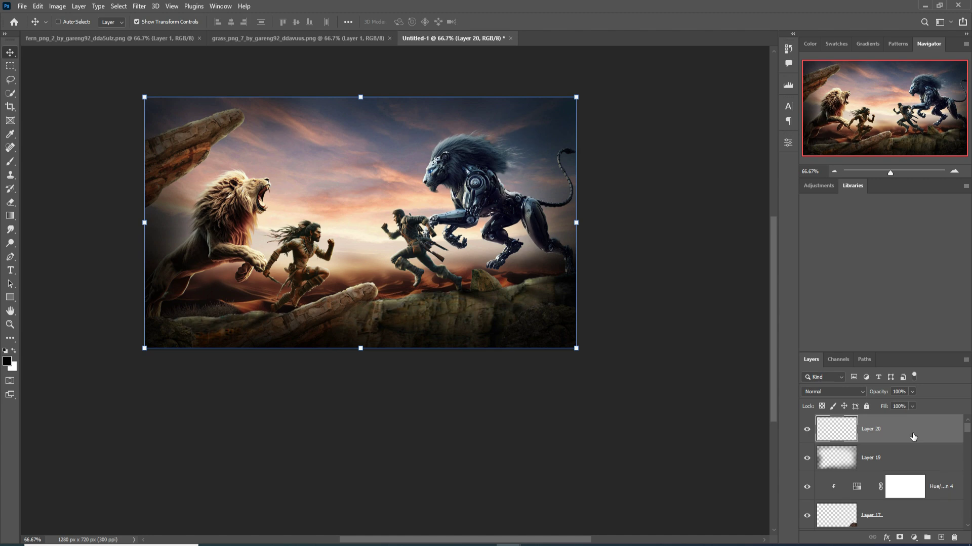
{"action": "key", "text": "ctrl+shift+alt+e"}
{"action": "right_click", "coordinate": [908, 432]}
{"action": "left_click", "coordinate": [821, 246]}
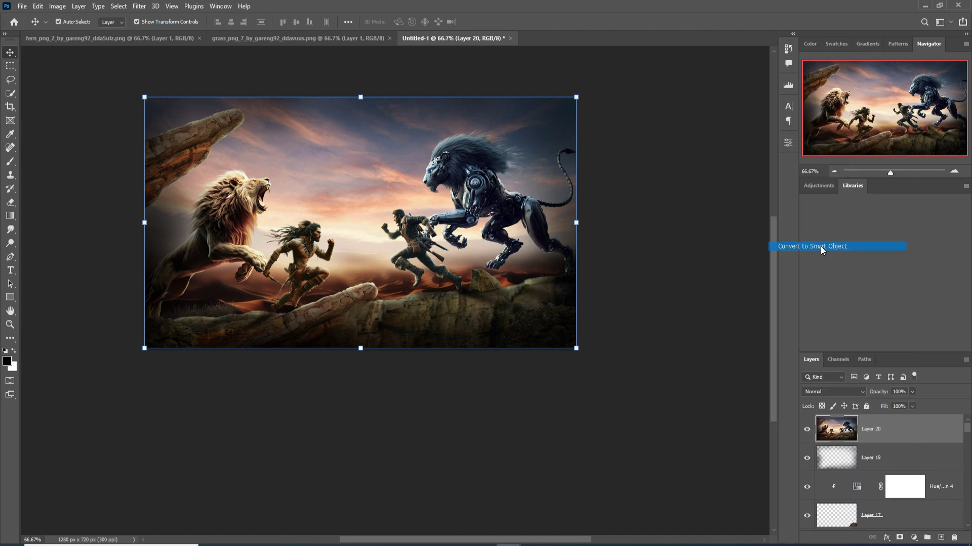
- In the Camera Raw Filter, set Exposure -0.20, Contrast +8, Highlights +18, Shadows -4, Whites +10, Blacks -3 and Clarity +12, and raise Saturation slightly
{"action": "left_click", "coordinate": [141, 7]}
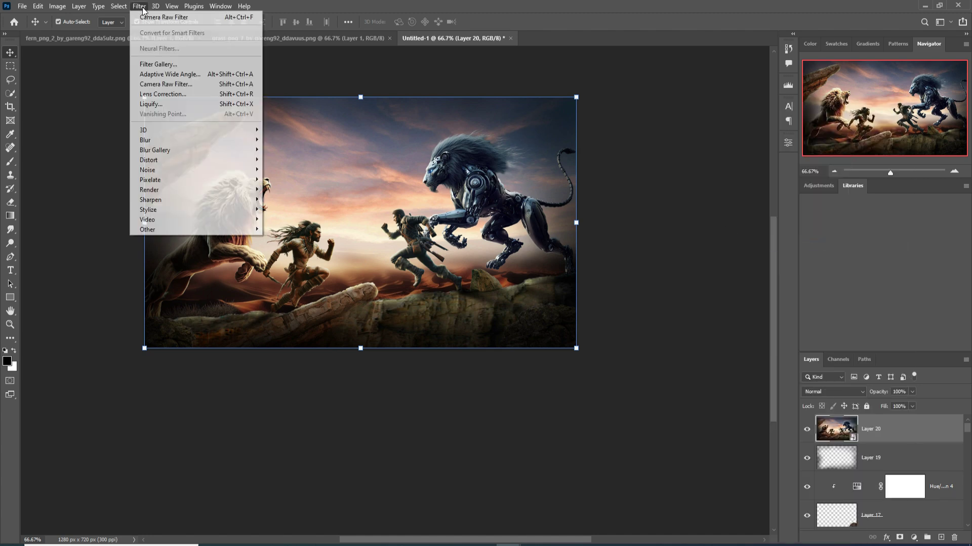
{"action": "left_click", "coordinate": [157, 84]}
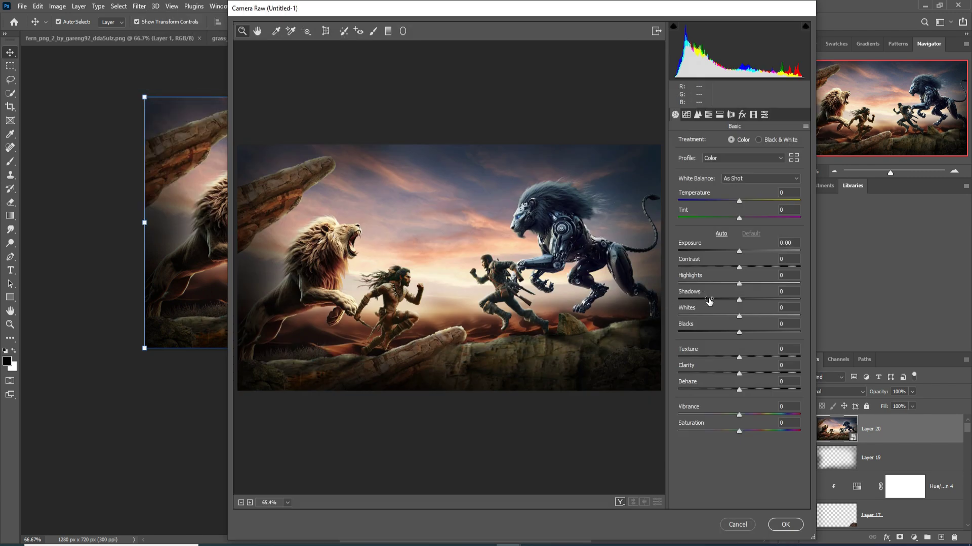
{"action": "left_click", "coordinate": [739, 253]}
{"action": "left_click_drag", "start_coordinate": [740, 253], "coordinate": [737, 332]}
{"action": "left_click", "coordinate": [738, 301]}
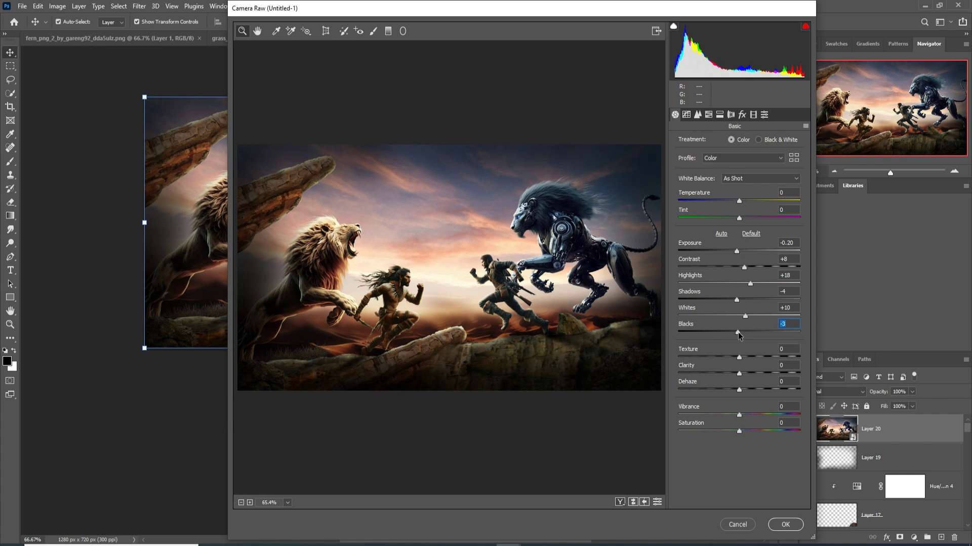
{"action": "left_click_drag", "start_coordinate": [739, 374], "coordinate": [746, 372]}
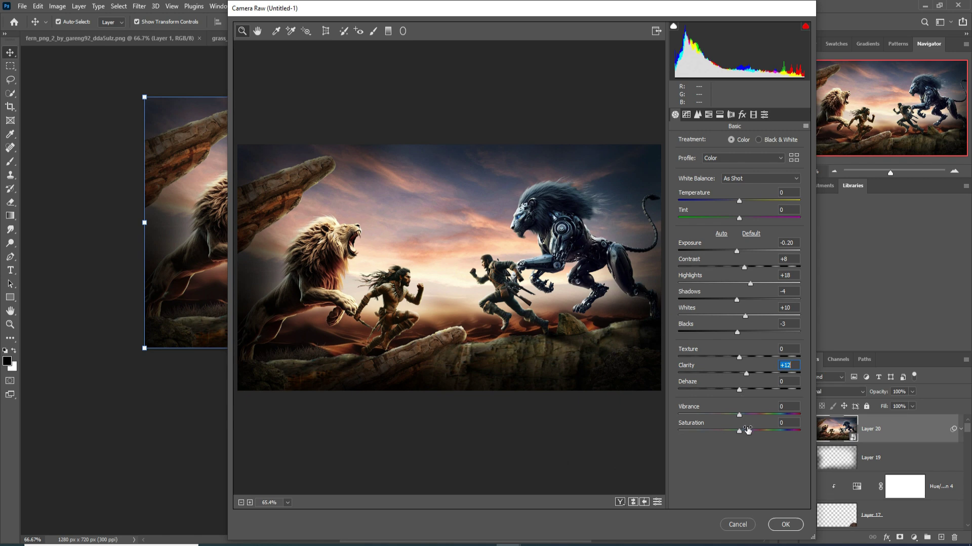
{"action": "left_click_drag", "start_coordinate": [739, 432], "coordinate": [741, 432]}
- Set the parametric tone curve to Highlights +7, Lights +5, Darks -4 and Shadows +16, and raise the sharpening amount
{"action": "left_click", "coordinate": [686, 115]}
{"action": "left_click_drag", "start_coordinate": [739, 311], "coordinate": [742, 312]}
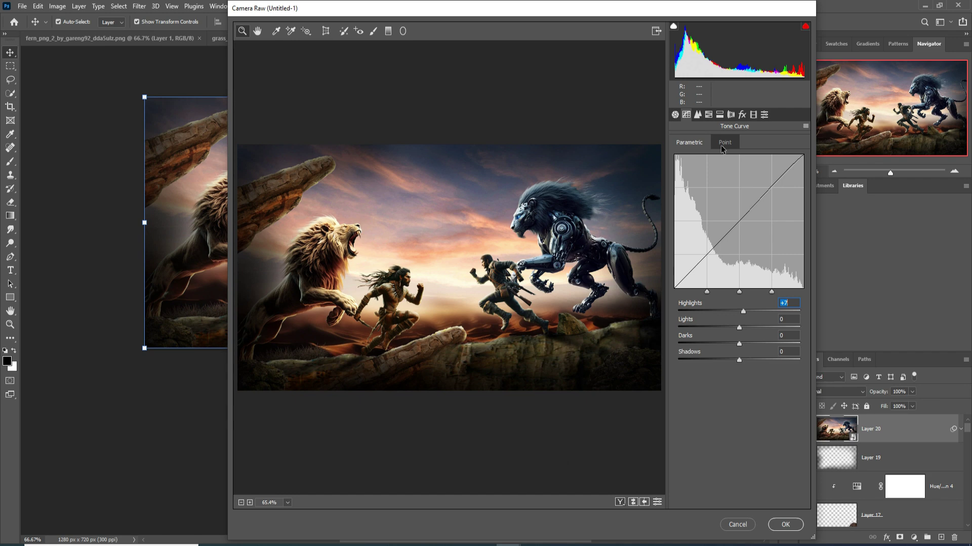
{"action": "left_click_drag", "start_coordinate": [739, 328], "coordinate": [751, 358]}
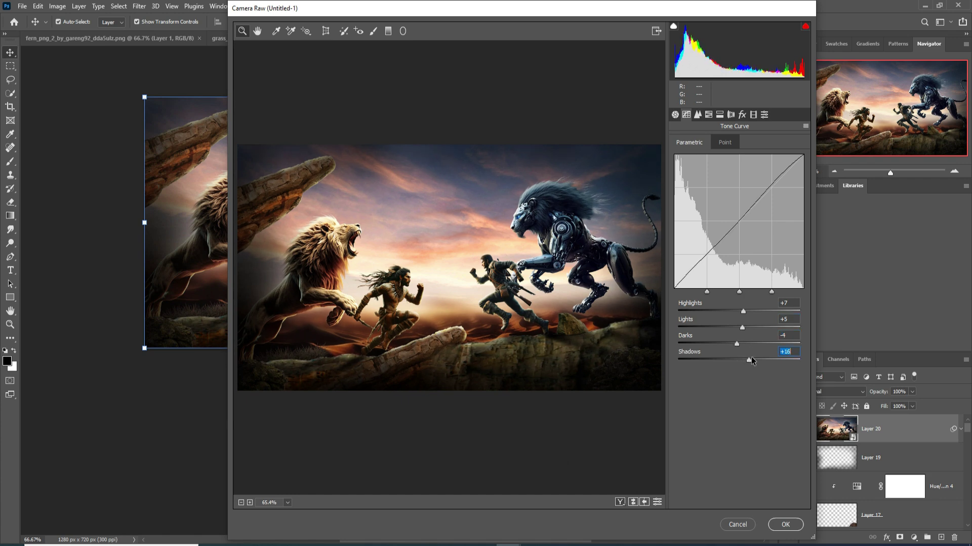
{"action": "left_click", "coordinate": [696, 115]}
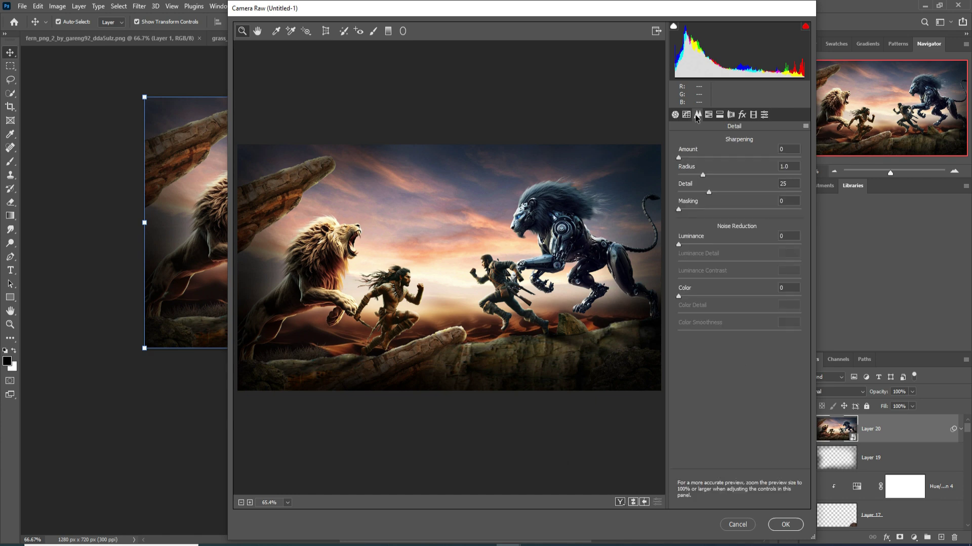
{"action": "left_click_drag", "start_coordinate": [679, 159], "coordinate": [715, 159]}
- Split-tone the highlights with hue 39 and saturation 8, and the shadows with hue 225 and a slightly raised saturation
{"action": "left_click", "coordinate": [719, 115]}
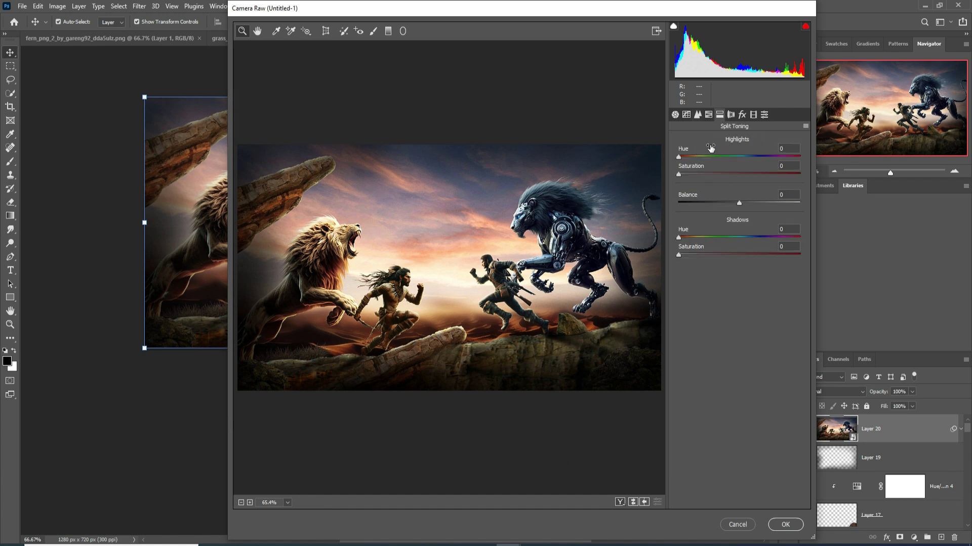
{"action": "left_click_drag", "start_coordinate": [679, 157], "coordinate": [691, 159]}
{"action": "left_click_drag", "start_coordinate": [679, 238], "coordinate": [753, 239]}
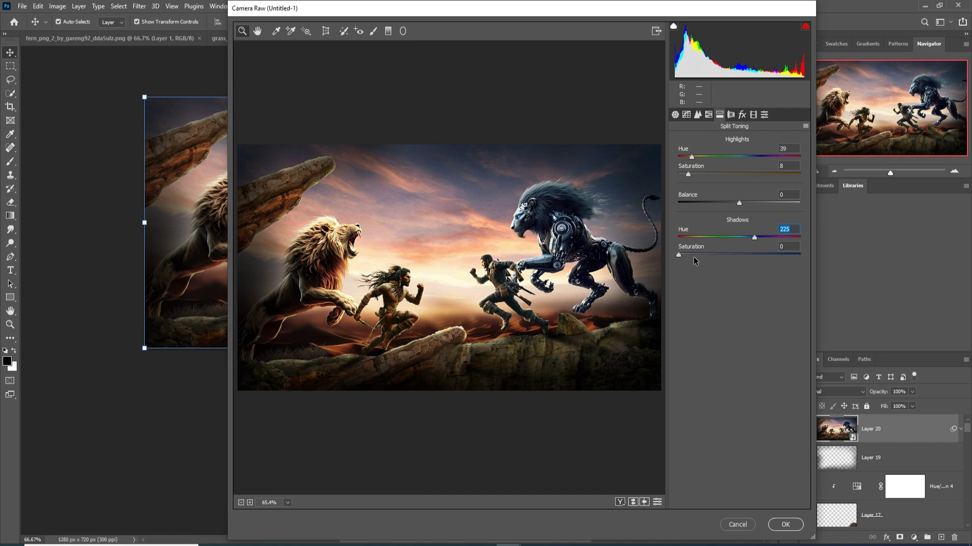
{"action": "left_click_drag", "start_coordinate": [678, 255], "coordinate": [688, 255]}
- Raise the HSL saturation of the Blues to +18
{"action": "left_click", "coordinate": [697, 115]}
{"action": "left_click", "coordinate": [709, 116]}
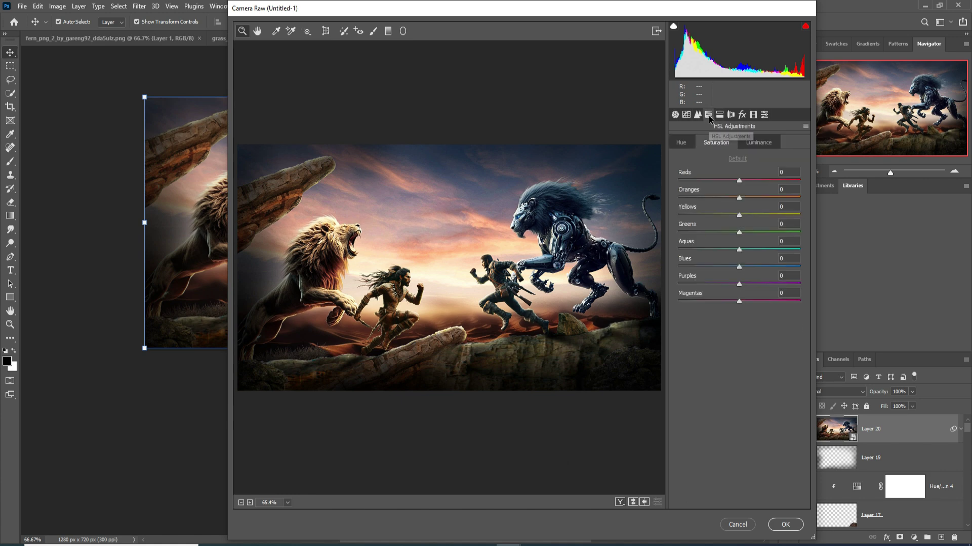
{"action": "left_click", "coordinate": [738, 267]}
{"action": "left_click_drag", "start_coordinate": [744, 268], "coordinate": [751, 269]}
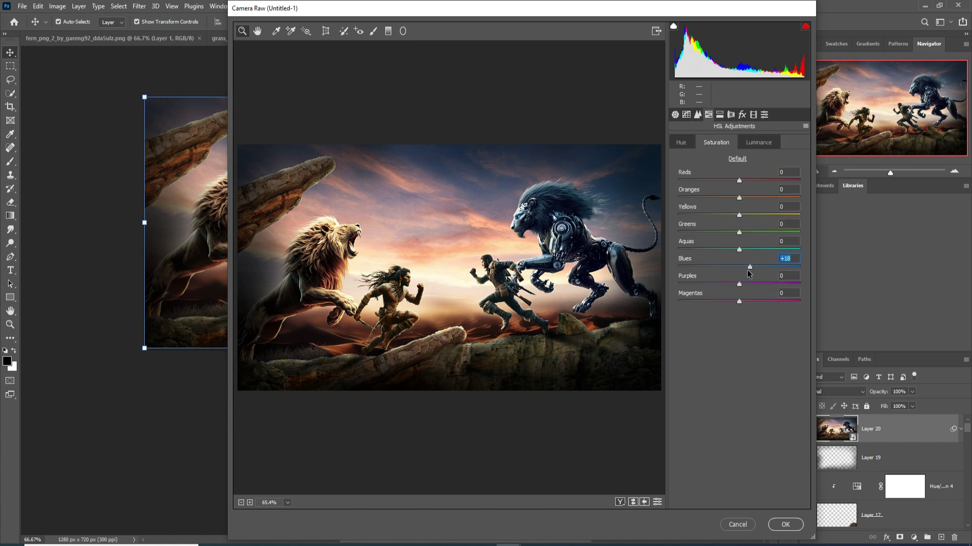
- Set the post-crop vignetting amount to -3 and apply the Camera Raw Filter
{"action": "left_click", "coordinate": [742, 115]}
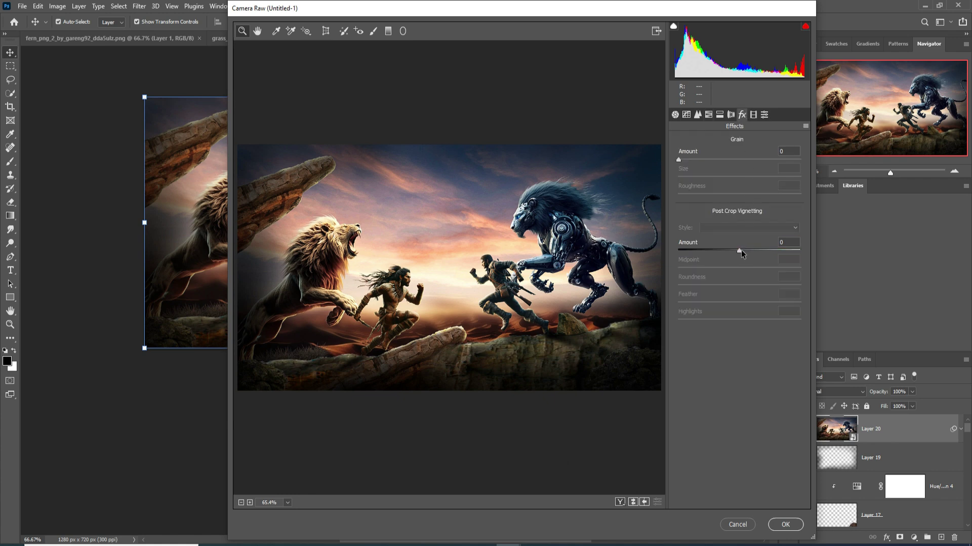
{"action": "left_click_drag", "start_coordinate": [741, 250], "coordinate": [737, 251]}
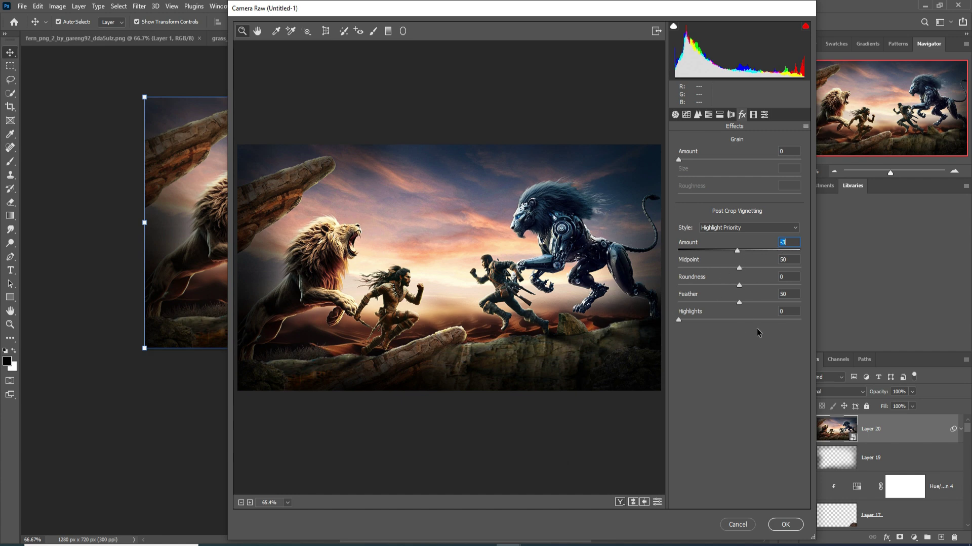
{"action": "left_click", "coordinate": [787, 528]}
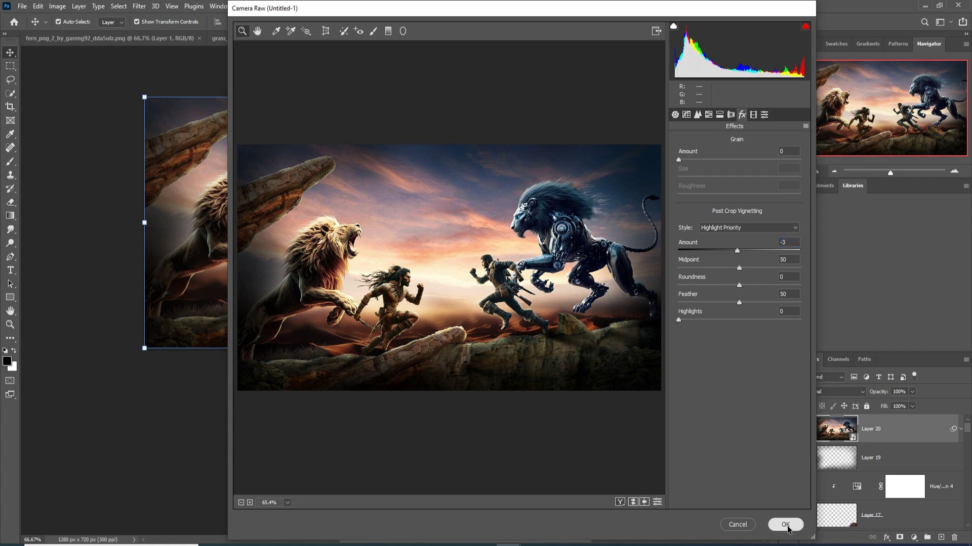